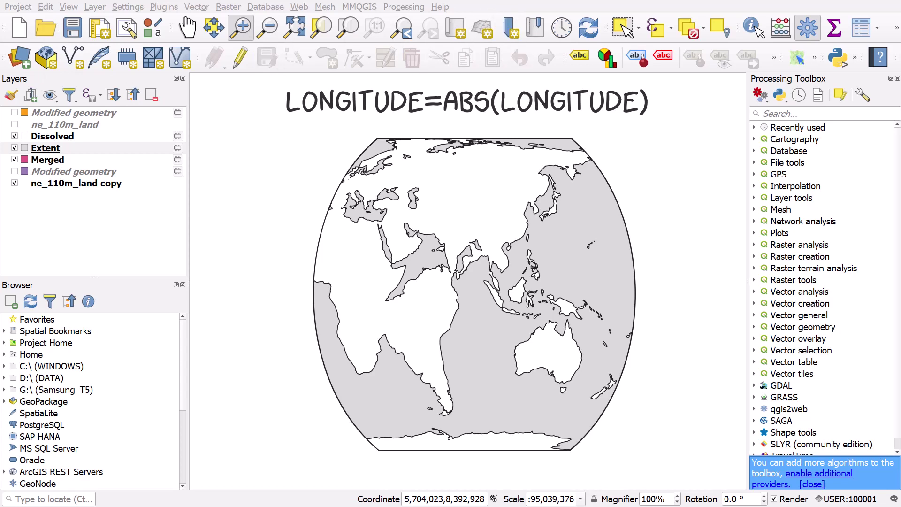
Switch to the browser and look through the ipython/xkcd-font GitHub page and the xkcd Bad Map Projection page
key("alt+Tab")
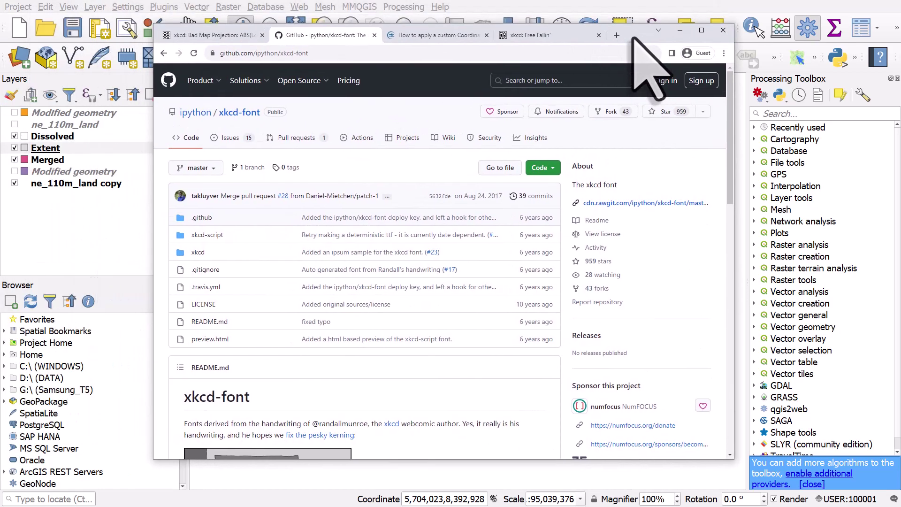
scroll(566, 276, "down", 3)
scroll(567, 291, "down", 2)
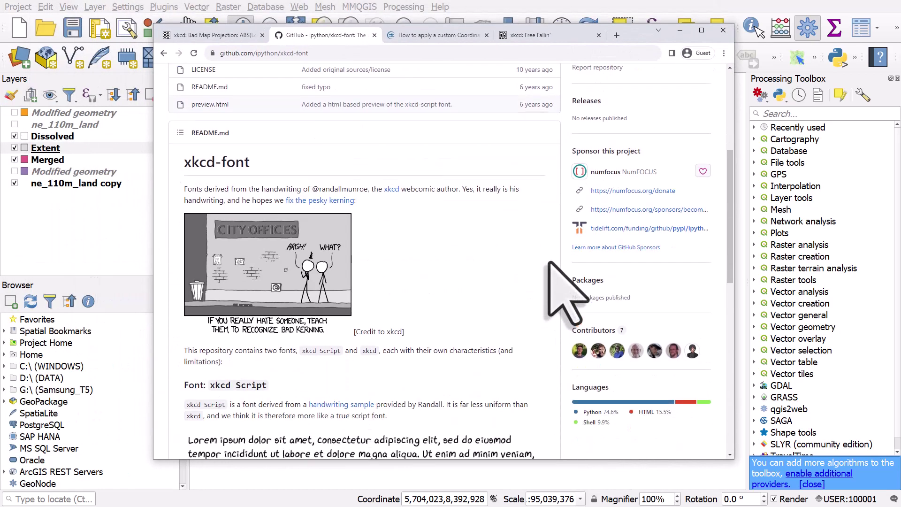
scroll(566, 291, "up", 5)
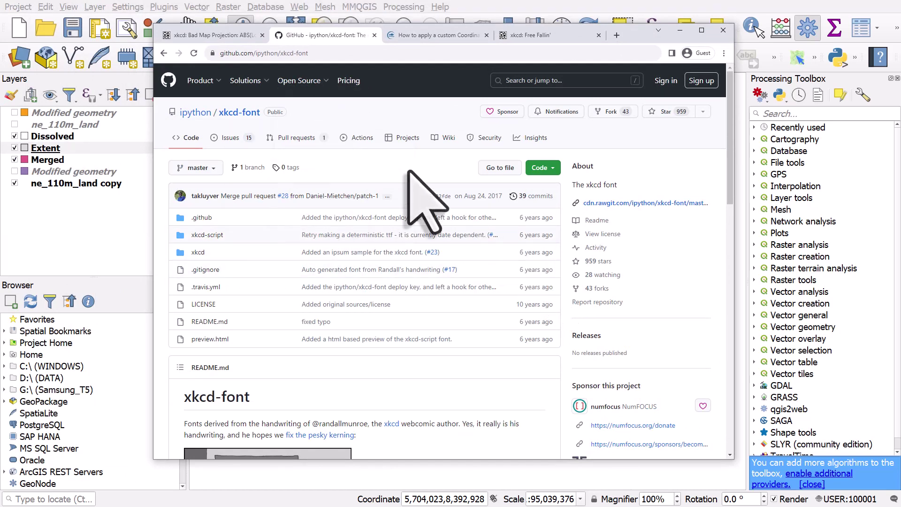
left_click(203, 35)
left_click_drag(637, 38, 0, 41)
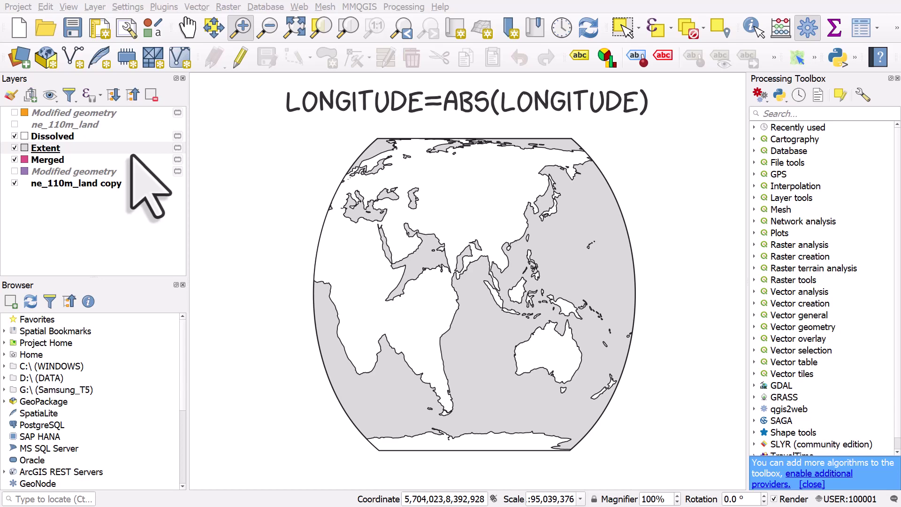
Start a new blank project, accepting the loss of temporary layers and discarding the current project's changes
left_click(101, 184)
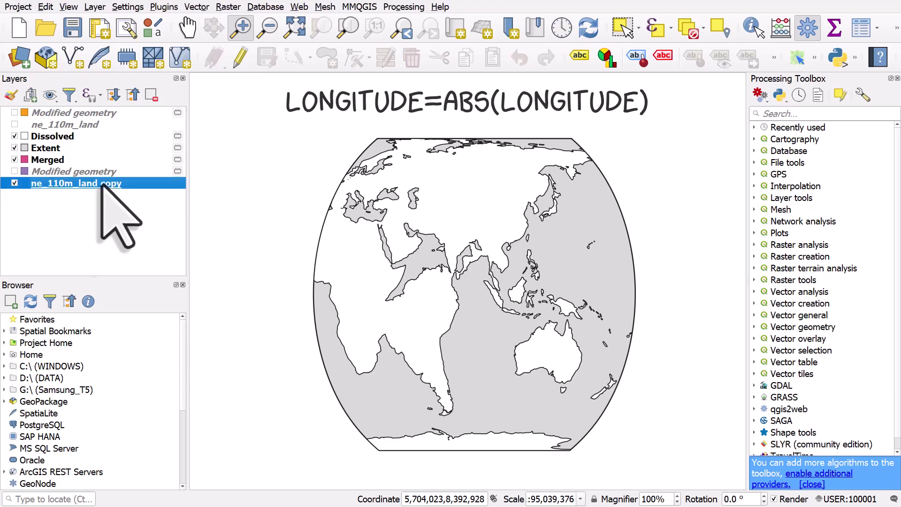
left_click(64, 194)
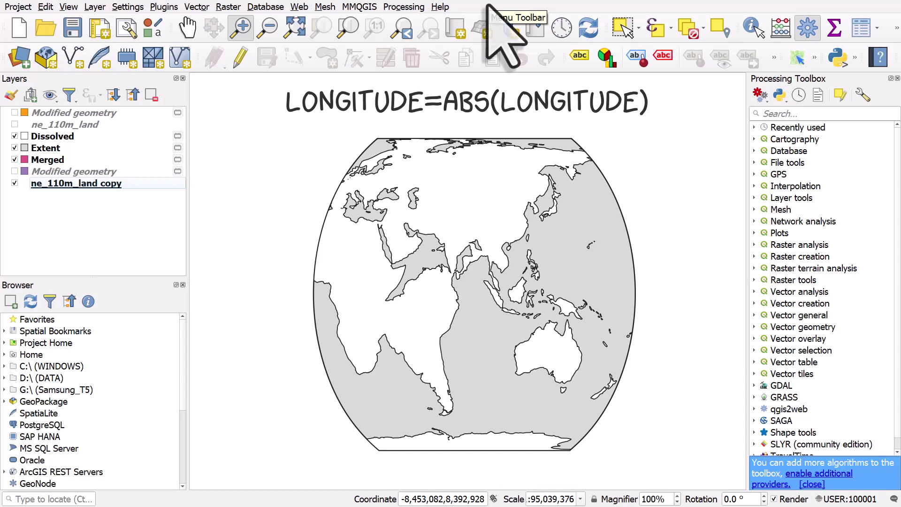
left_click(19, 28)
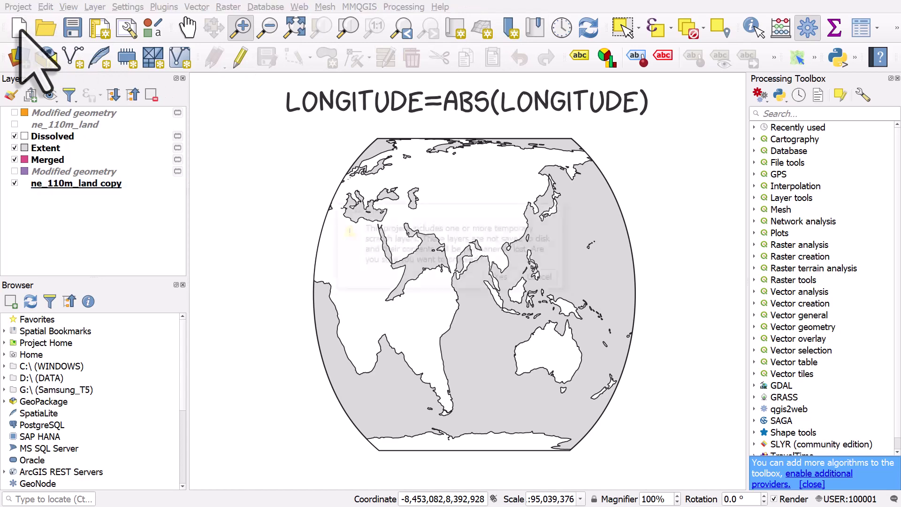
left_click(504, 280)
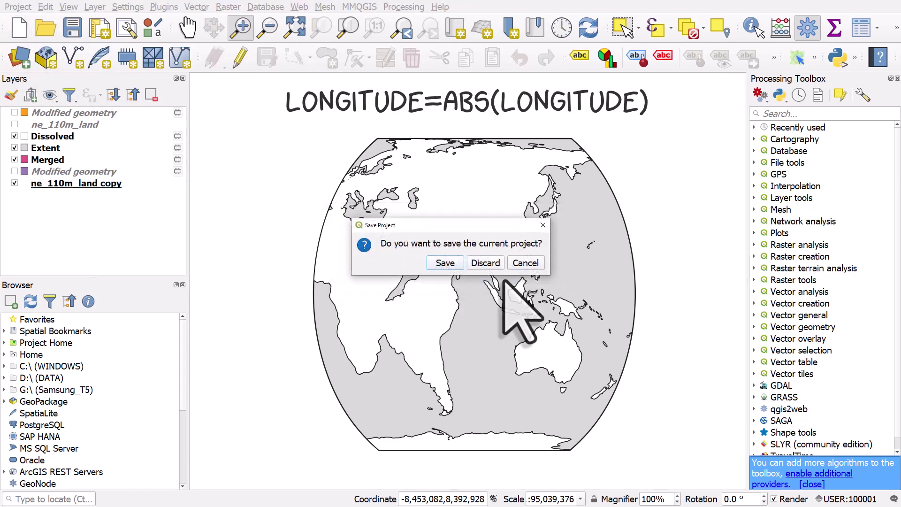
left_click(485, 265)
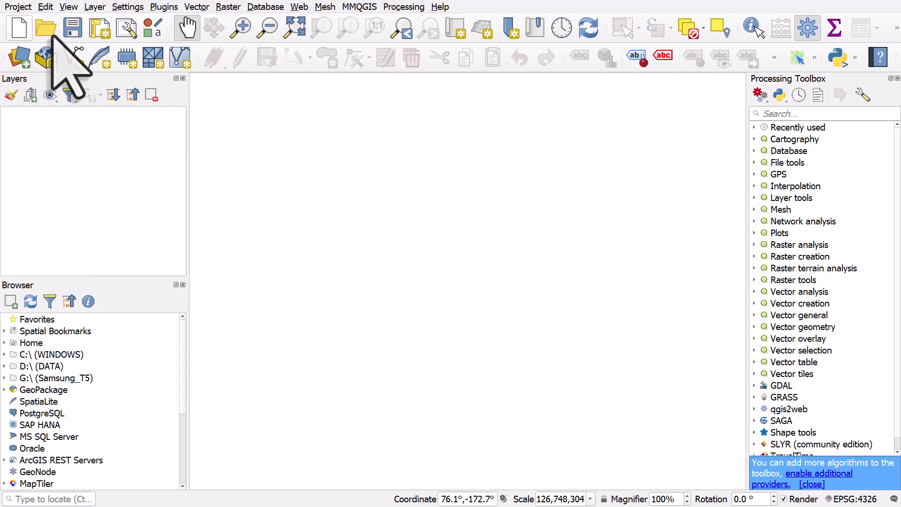
Open the recent project xkcd-abs-longitude-map and repair its unavailable layers by automatically finding their data sources
left_click(18, 6)
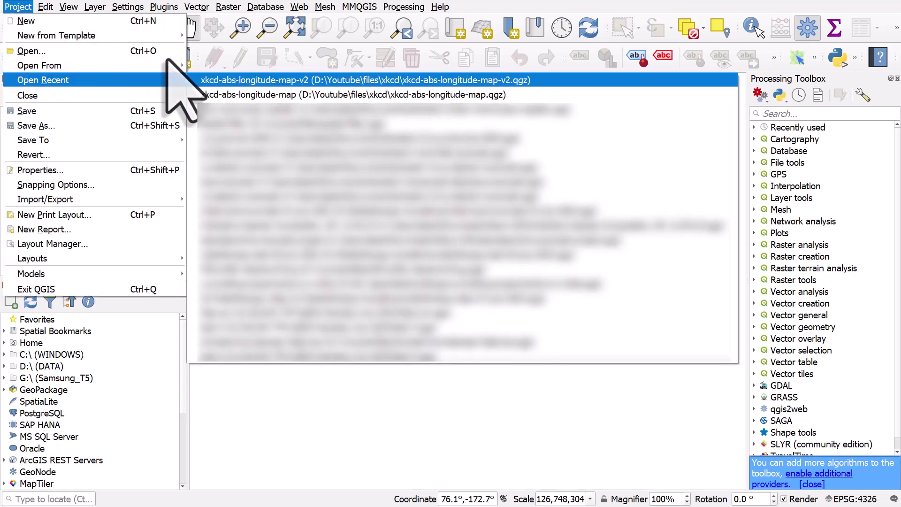
left_click(263, 95)
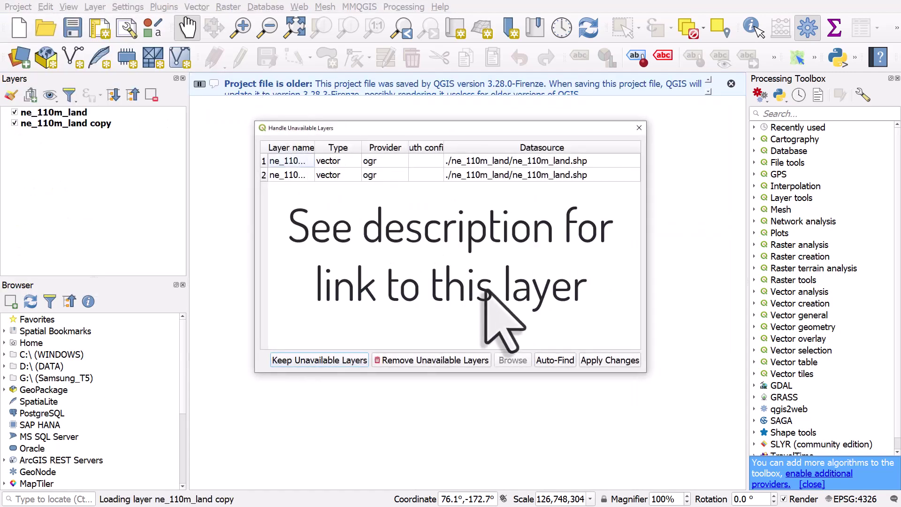
left_click(555, 361)
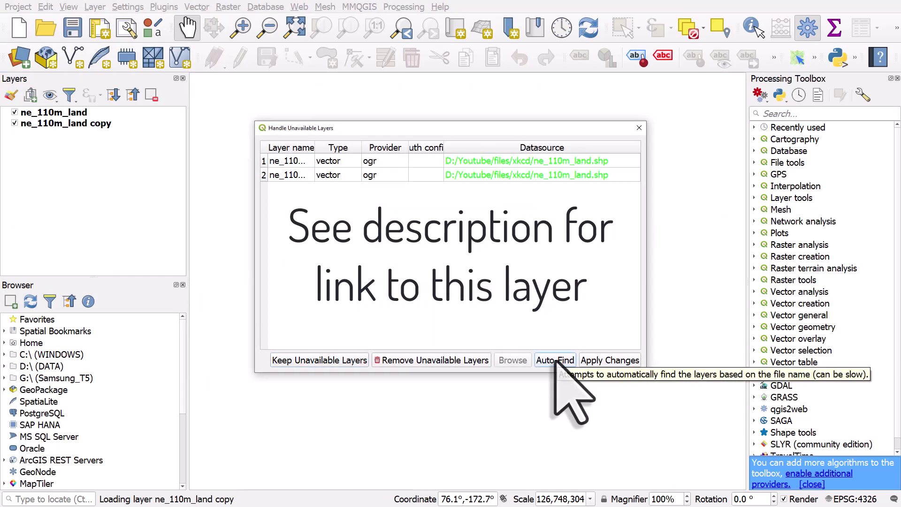
left_click(598, 364)
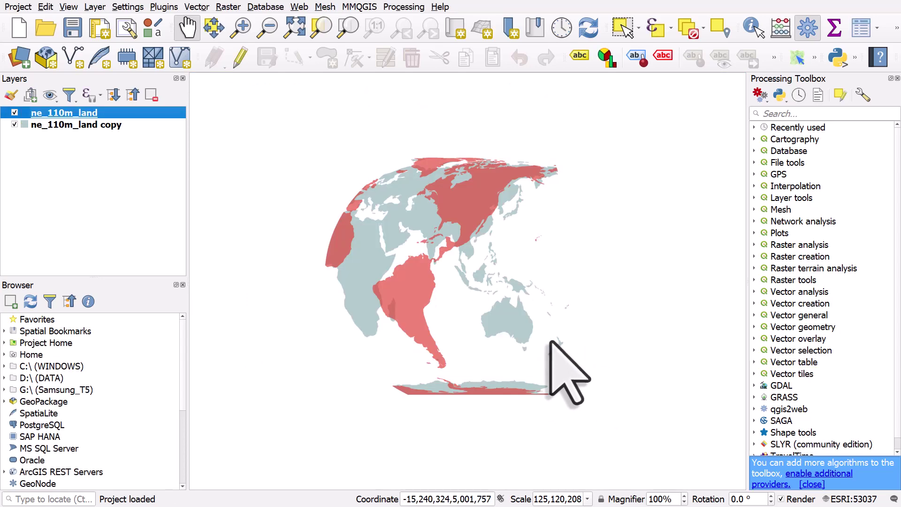
Hide the ne_110m_land copy layer and make ne_110m_land the active layer
left_click(64, 127)
left_click(15, 124)
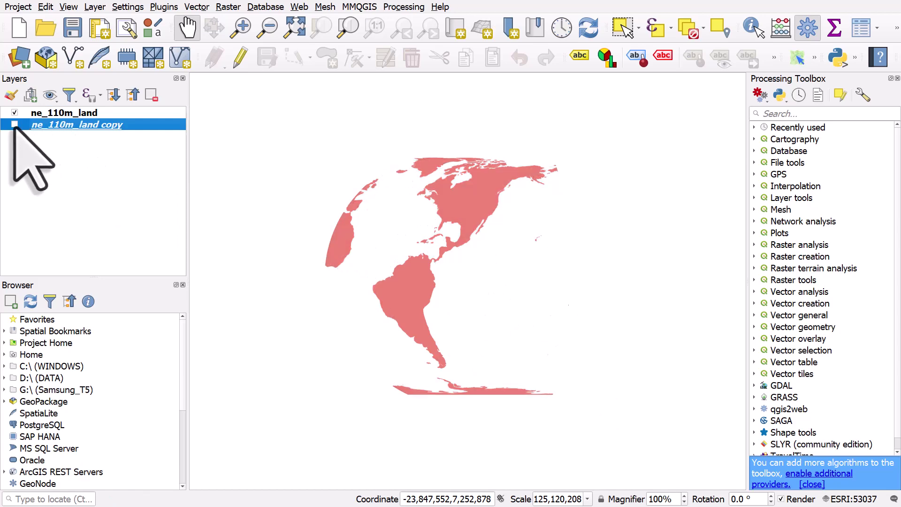
left_click(52, 113)
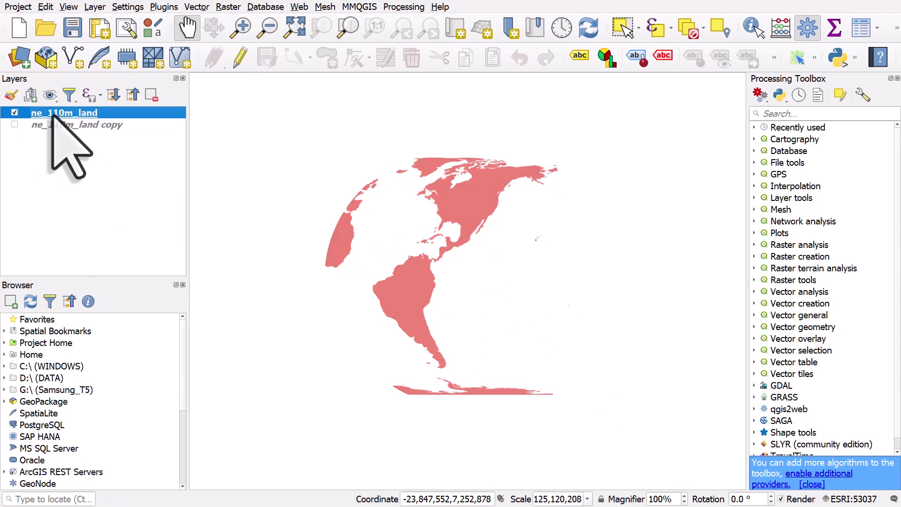
Replace the geometry generator expression of the ne_110m_land layer's symbol with $geometry and apply it
double_click(107, 113)
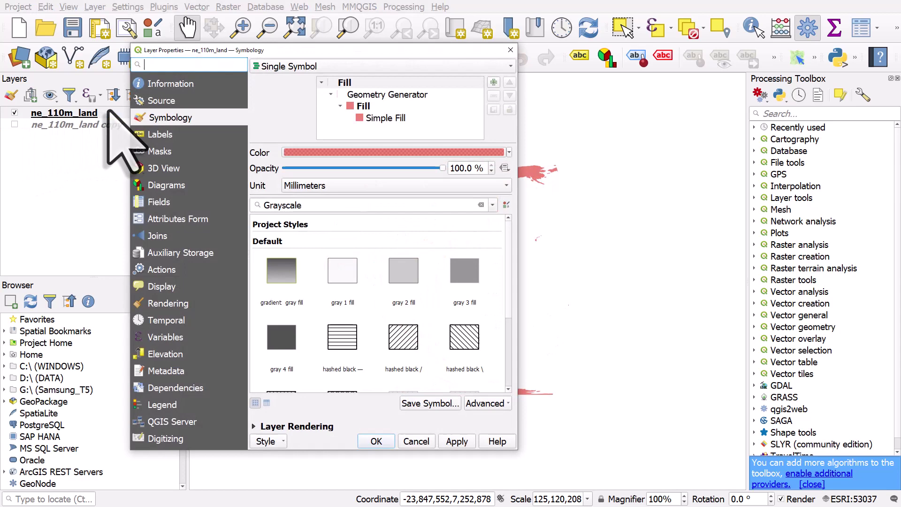
left_click(420, 94)
left_click_drag(429, 235, 223, 207)
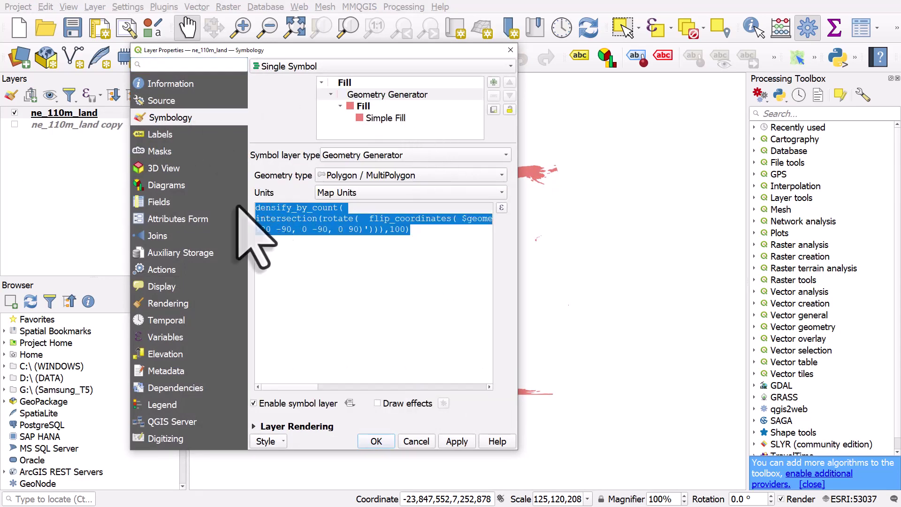
key("BackSpace")
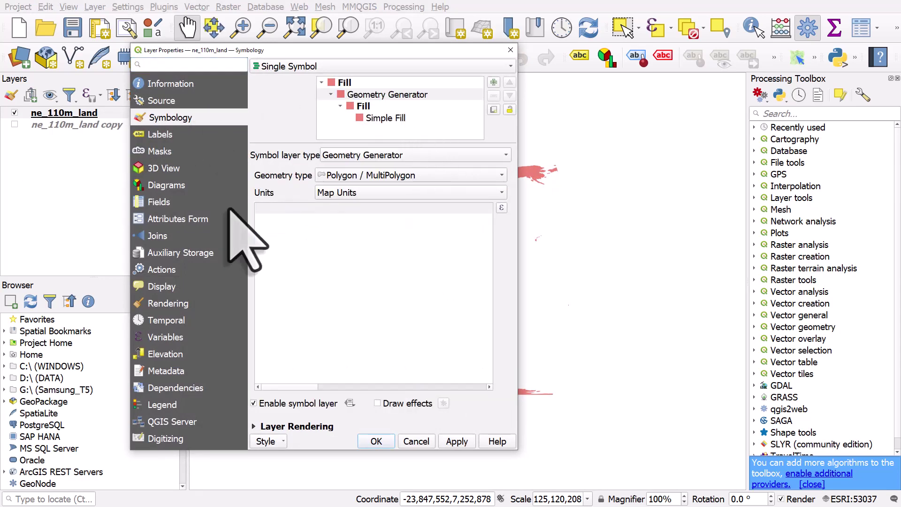
type("$geometry")
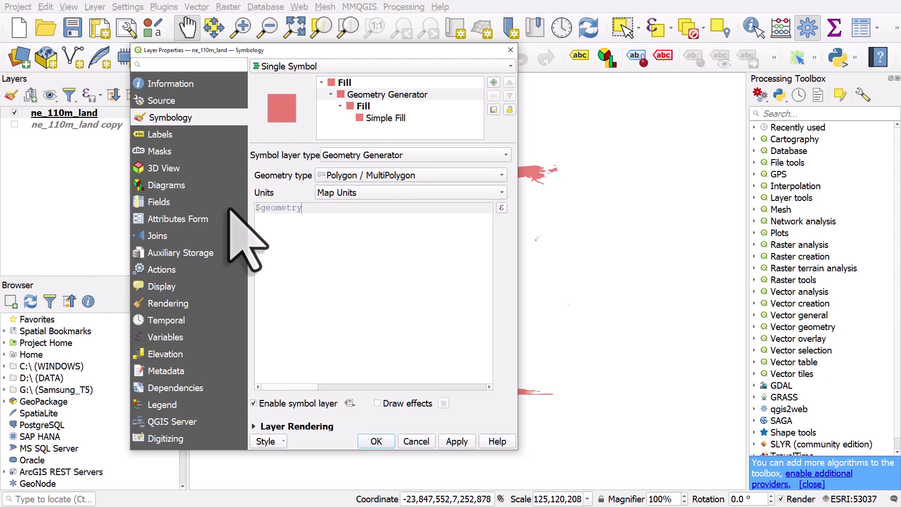
left_click(375, 441)
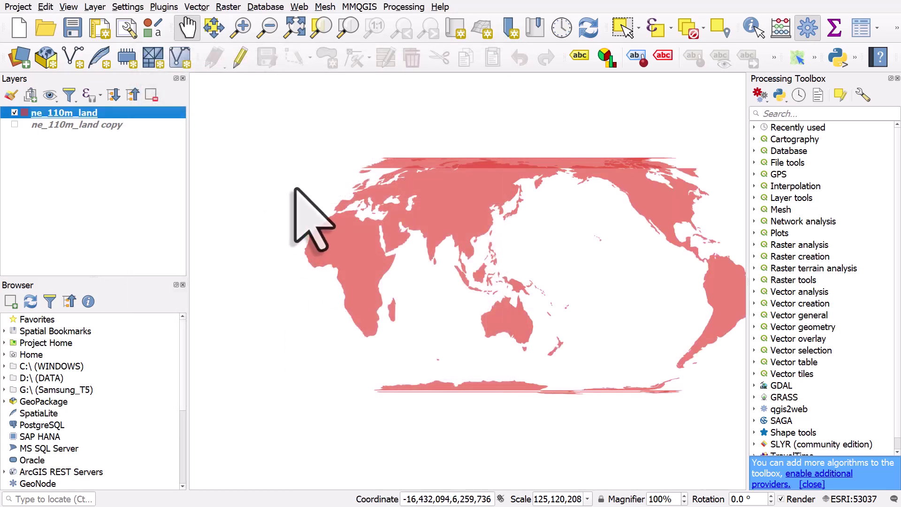
Set the project's coordinate reference system to WGS 84 / Pseudo-Mercator (EPSG:3857)
left_click_drag(513, 212, 484, 206)
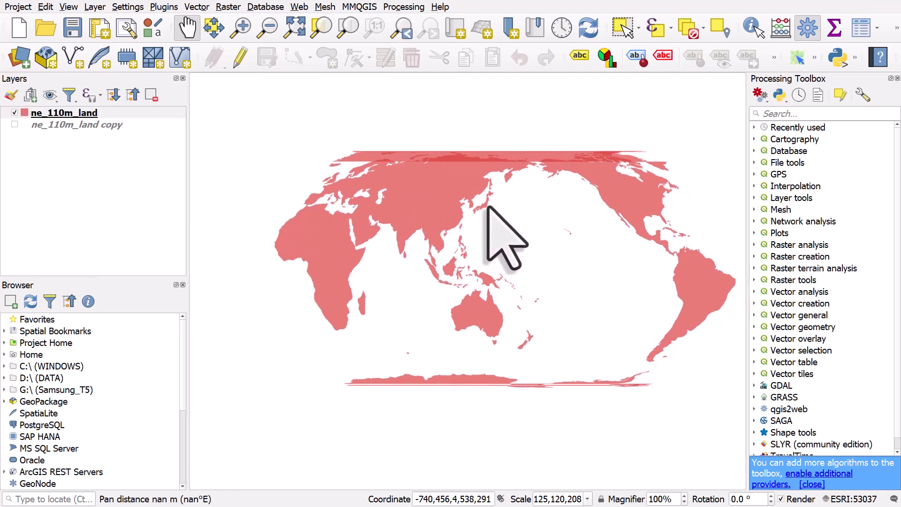
left_click(868, 501)
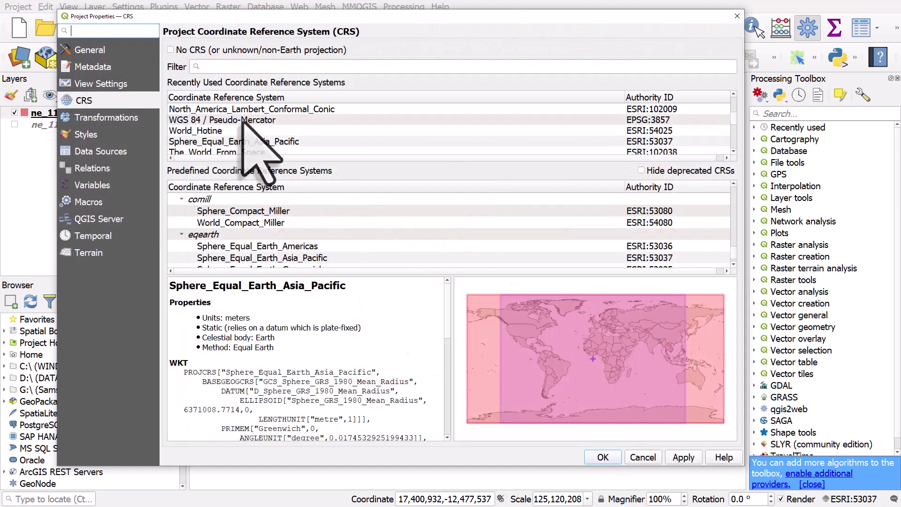
left_click(242, 120)
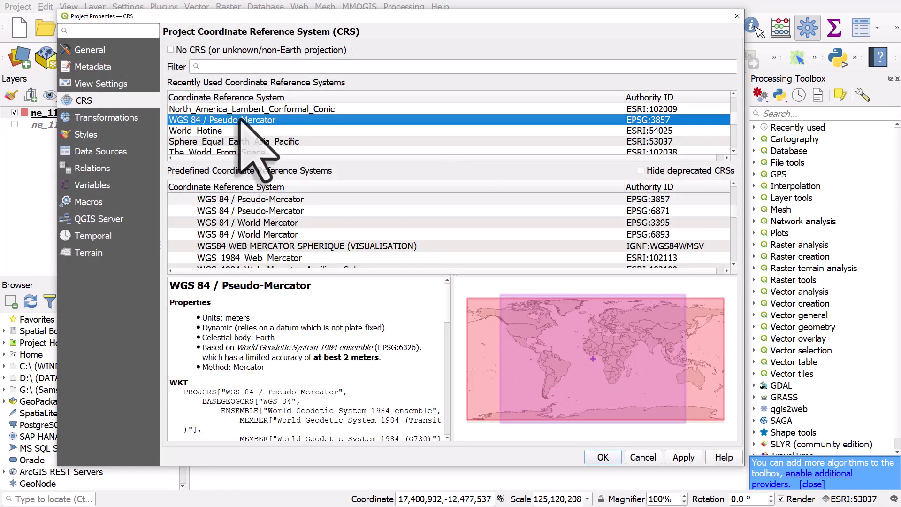
left_click(603, 457)
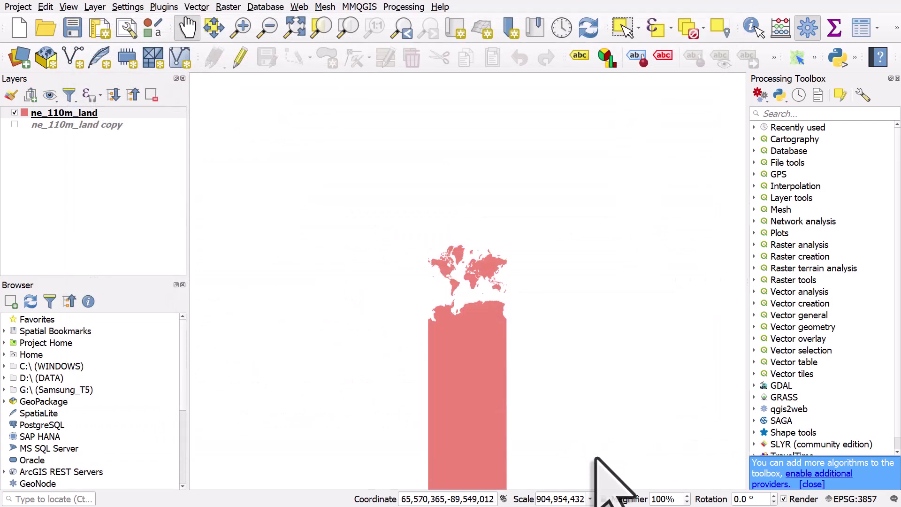
scroll(497, 281, "up", 2)
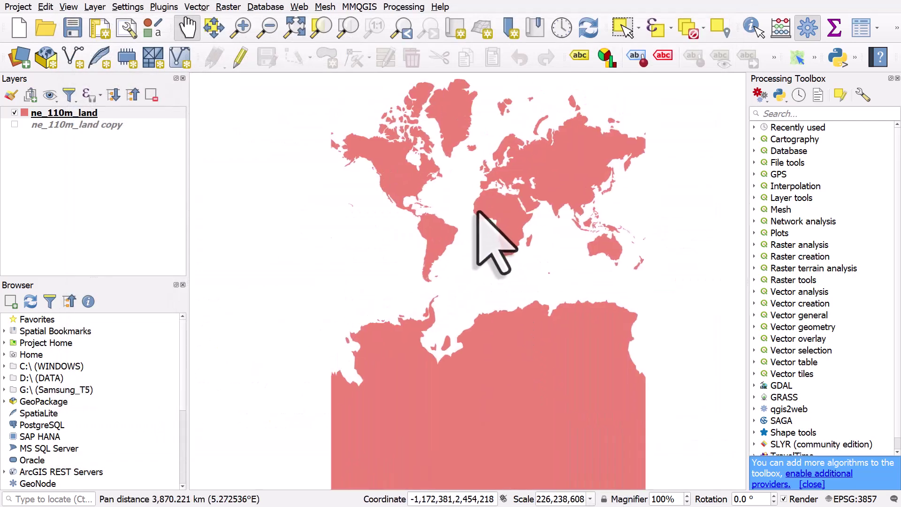
Set the project's coordinate reference system to WGS_1984_Equal_Earth_Asia_Pacific (ESRI:54037)
left_click(852, 499)
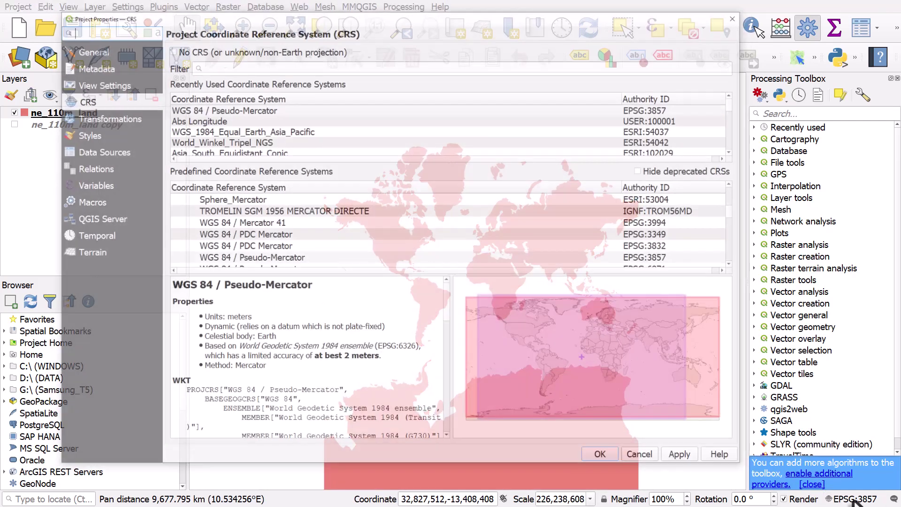
left_click(509, 131)
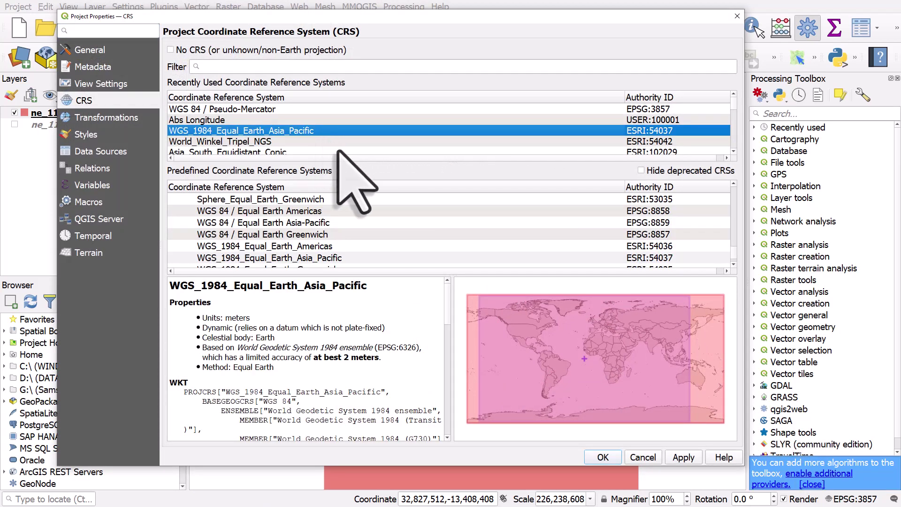
left_click(604, 457)
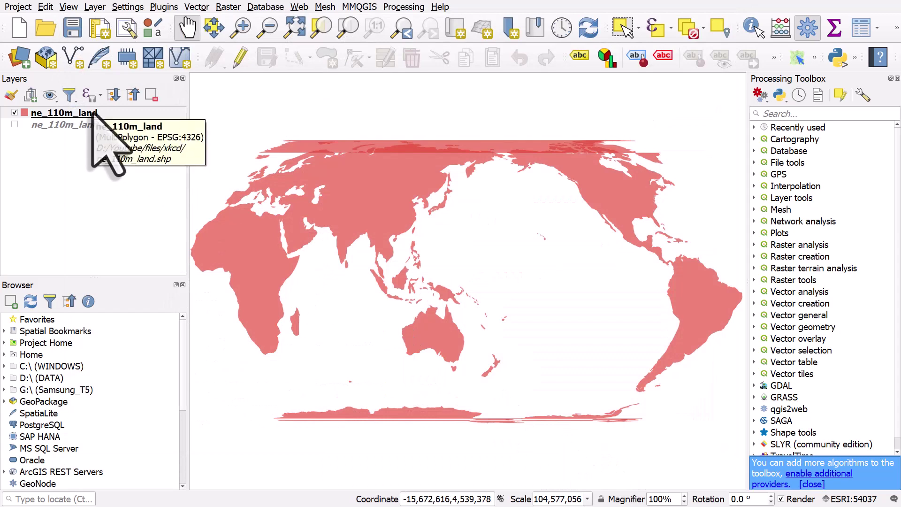
Review the geometry generator settings in the ne_110m_land layer's symbology without changing them
left_click(94, 115)
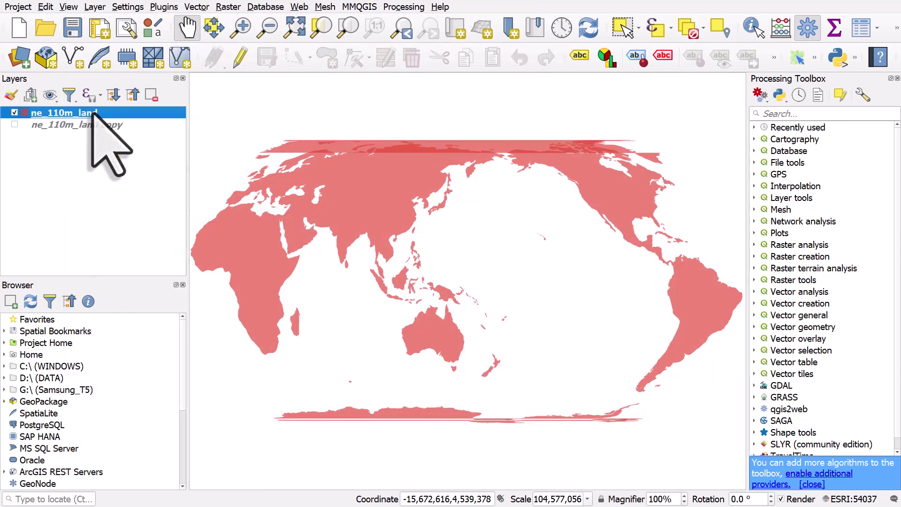
double_click(94, 115)
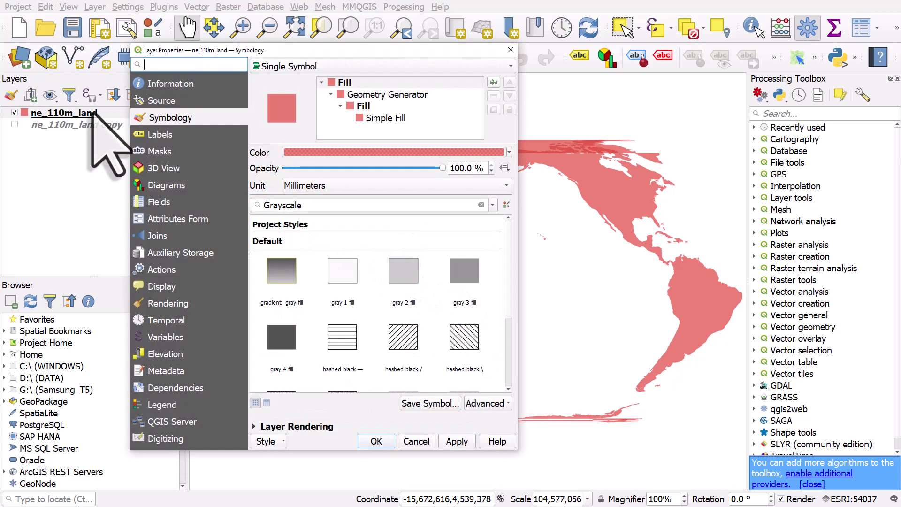
left_click(362, 96)
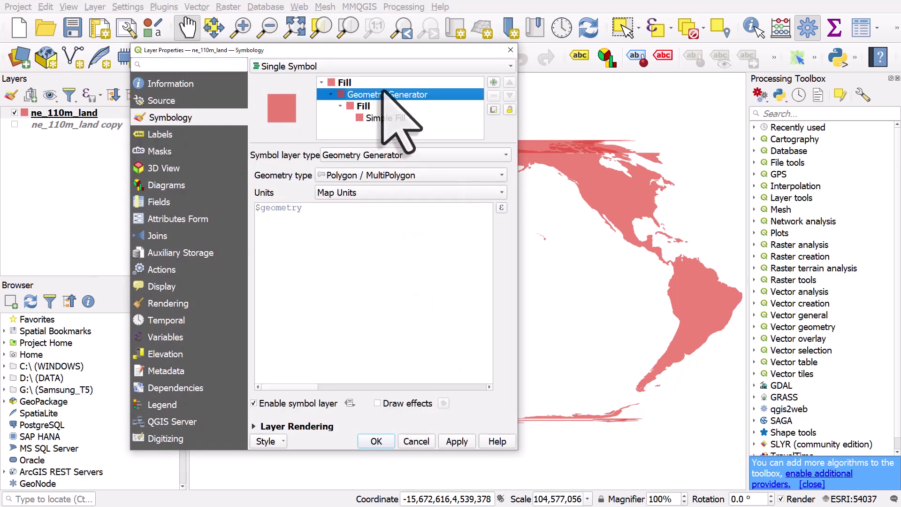
left_click(511, 49)
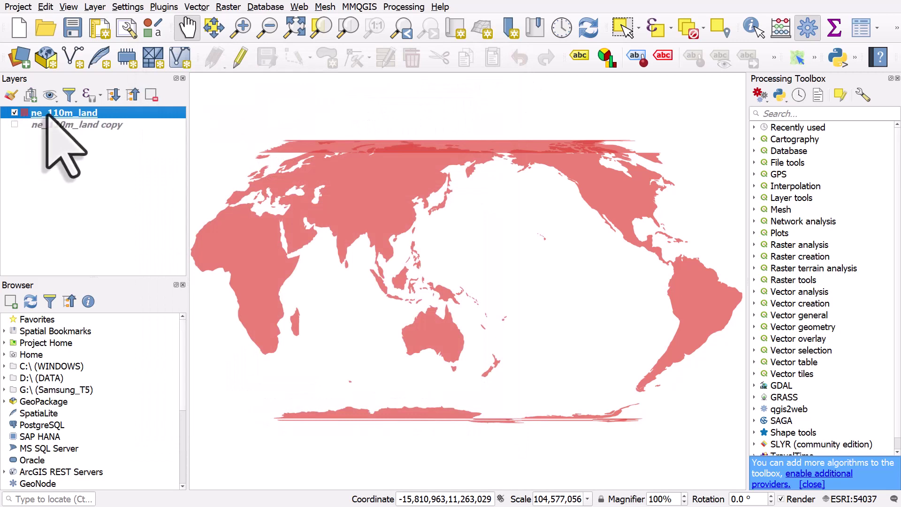
Hide the ne_110m_land layer and show the ne_110m_land copy layer instead
right_click(64, 113)
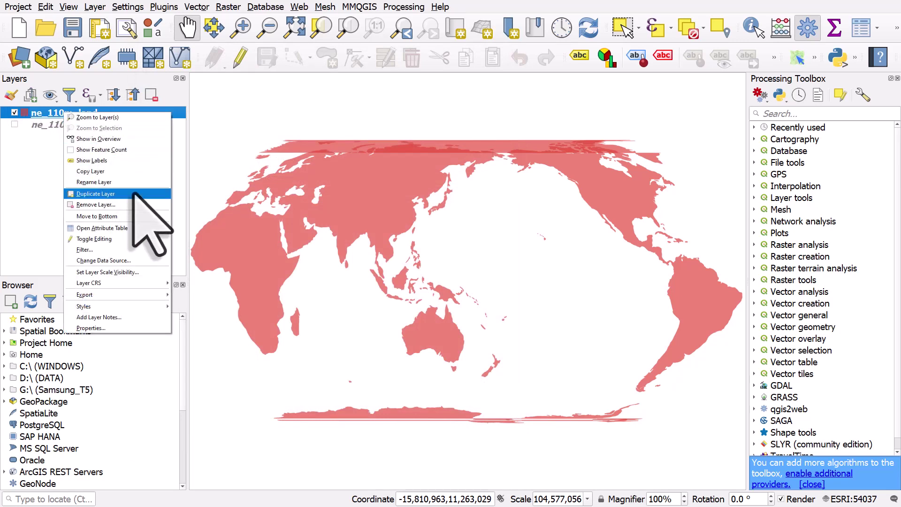
left_click(98, 193)
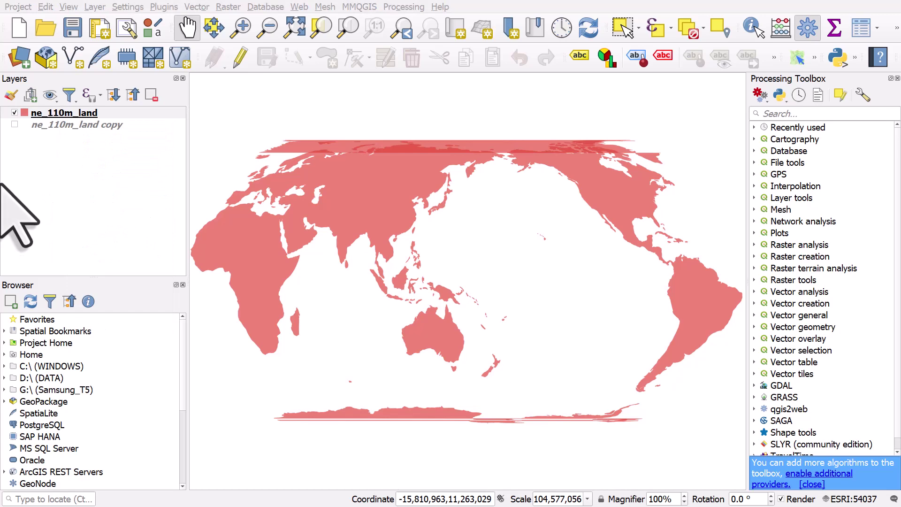
left_click(14, 113)
left_click(14, 125)
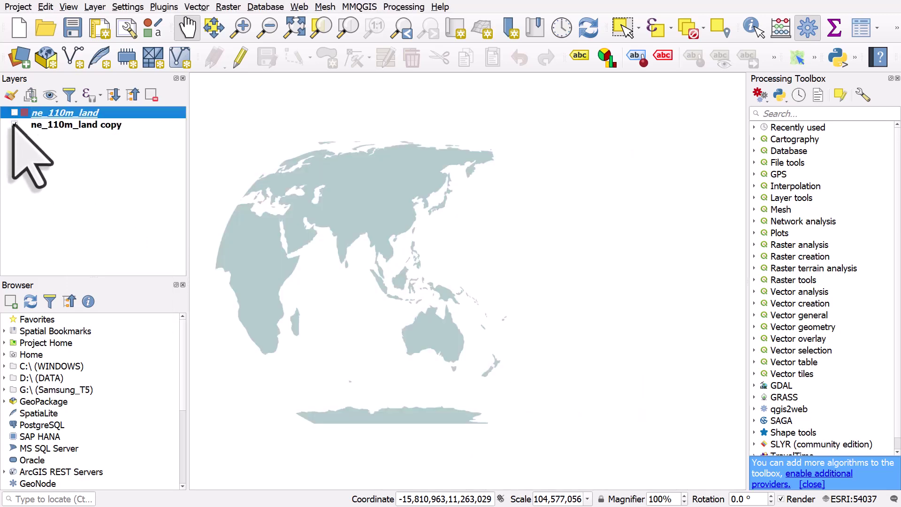
Show ne_110m_land instead of its copy and replace its geometry generator expression with the copied densify_by_count(intersection(rotate(flip_coordinates($geometry)…))) formula
left_click(14, 124)
left_click(15, 112)
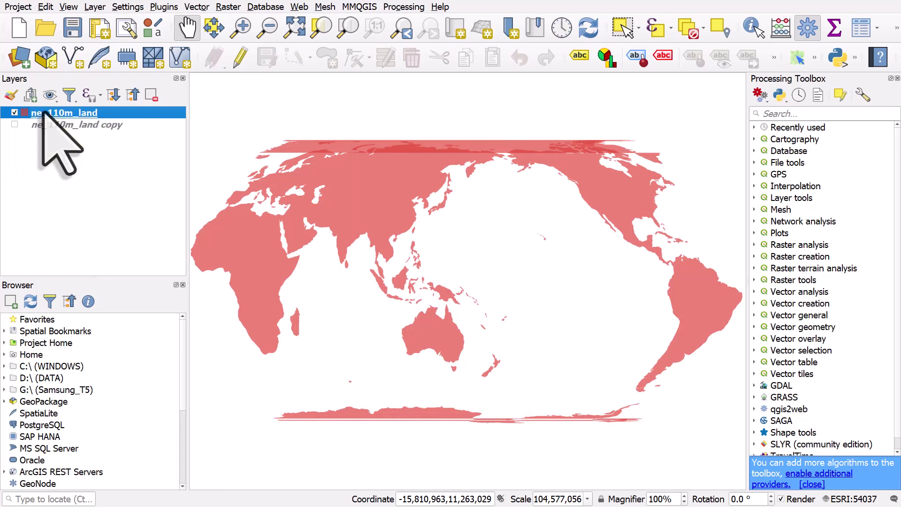
double_click(70, 113)
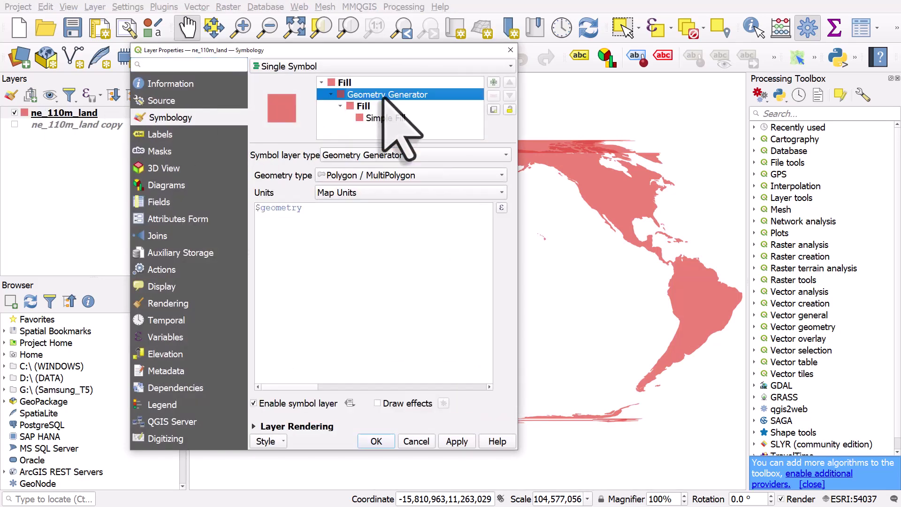
left_click(339, 207)
key("ctrl+v")
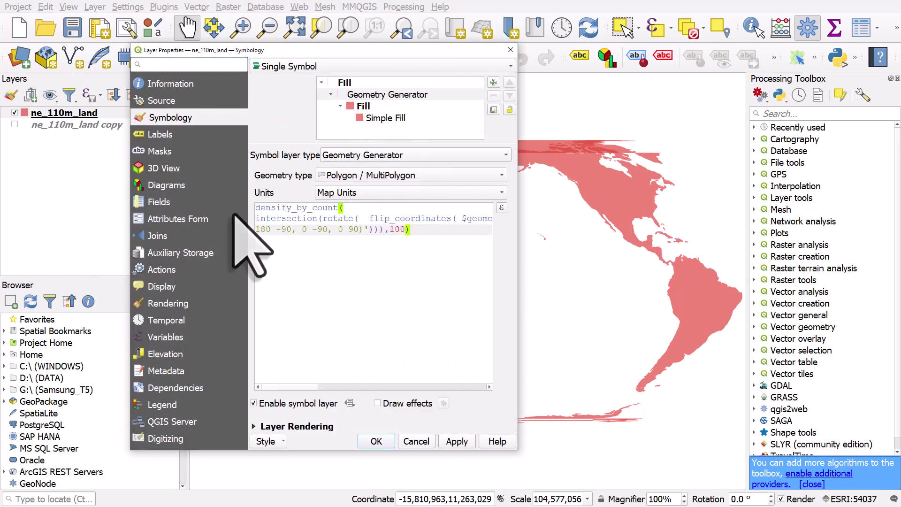
In the expression editor, add line breaks after densify_by_count( and rotate(, remove the space before flip_coordinates, and copy the whole expression
left_click(501, 207)
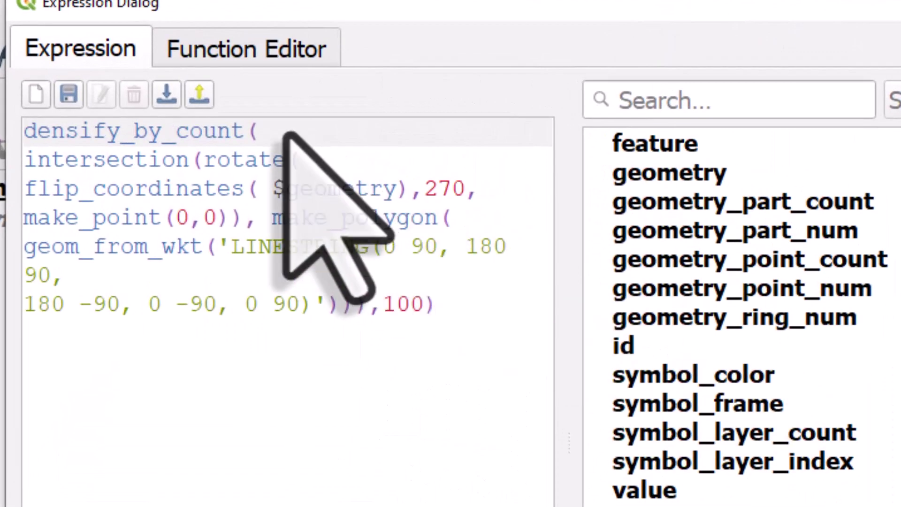
left_click(264, 125)
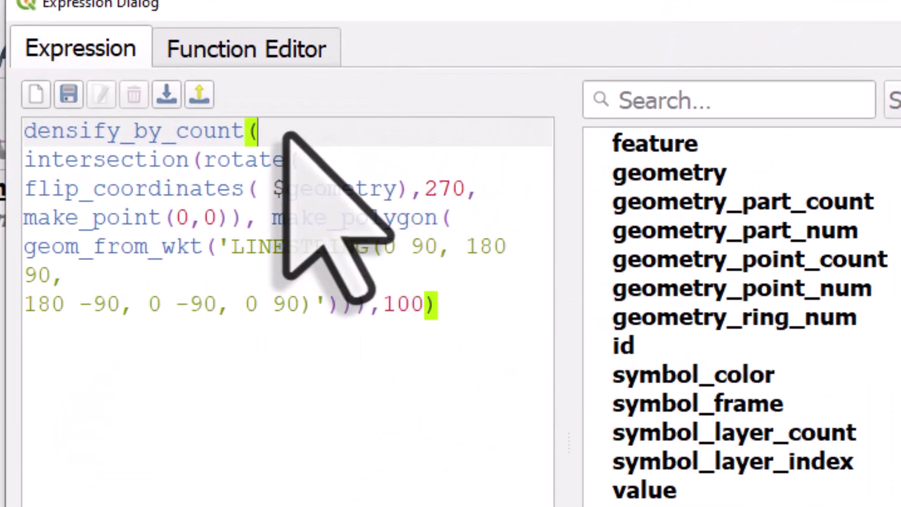
key("Return")
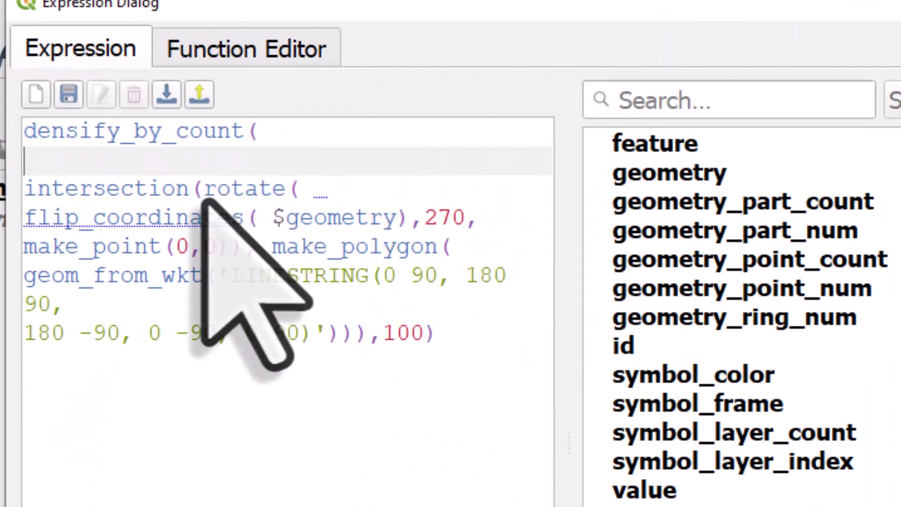
key("Down")
key("Down")
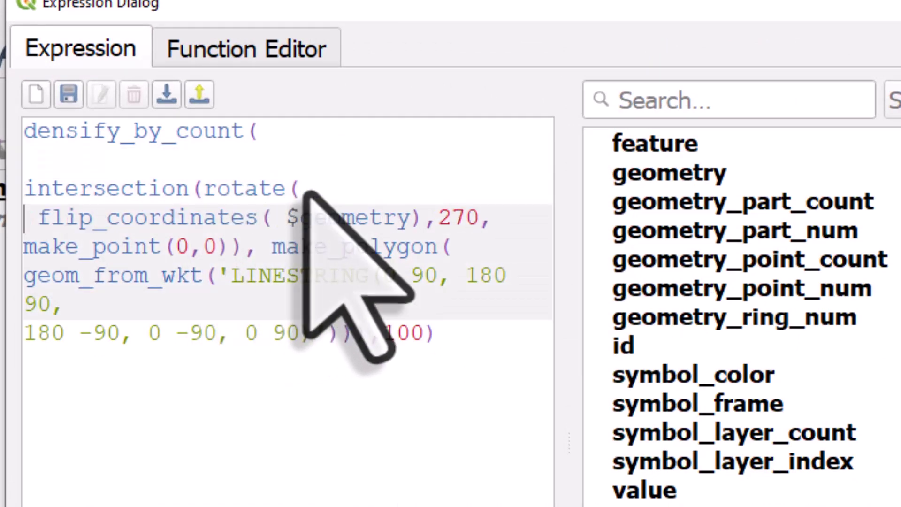
key("Return")
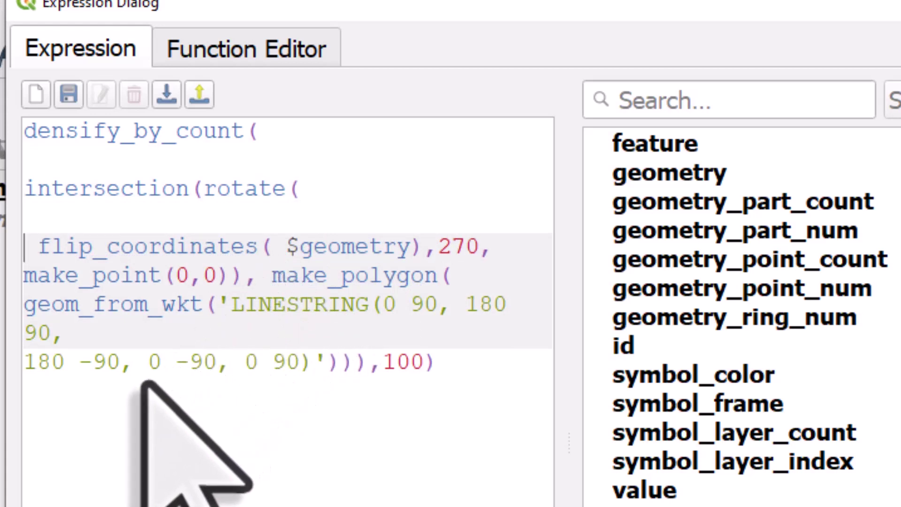
key("Delete")
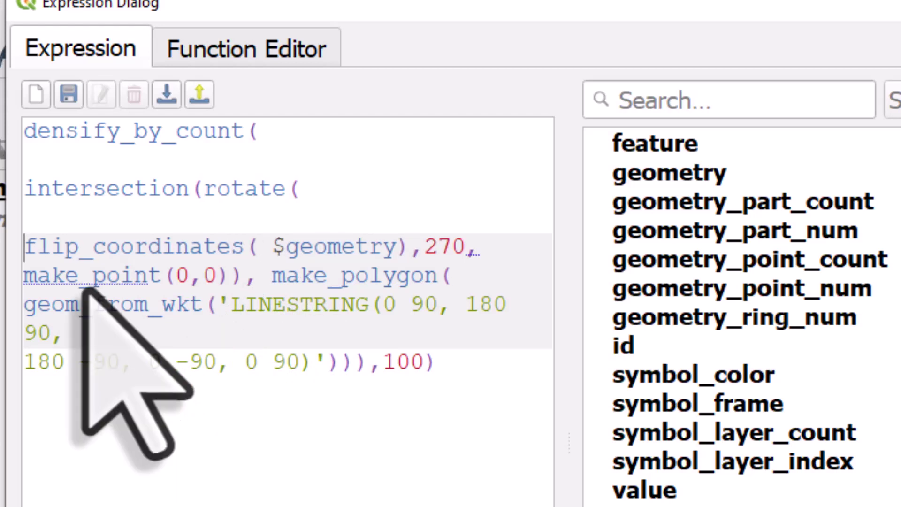
double_click(244, 254)
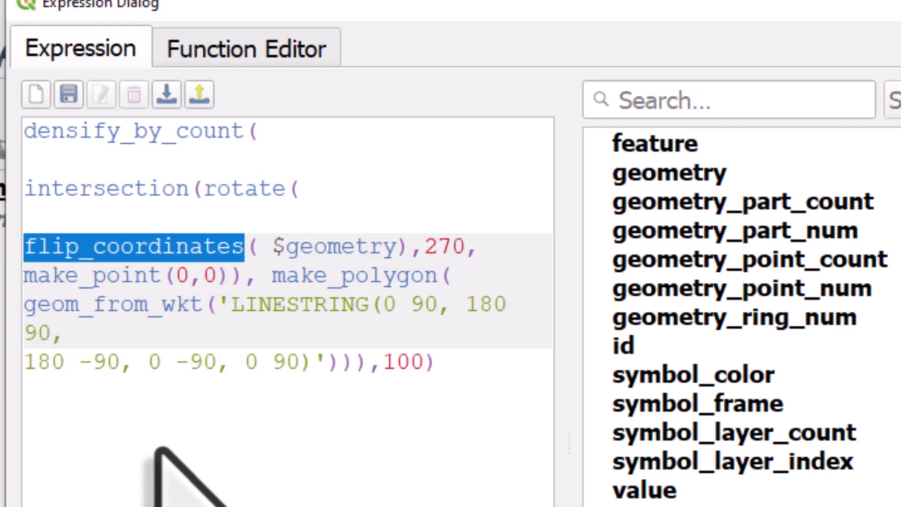
left_click_drag(448, 362, 4, 130)
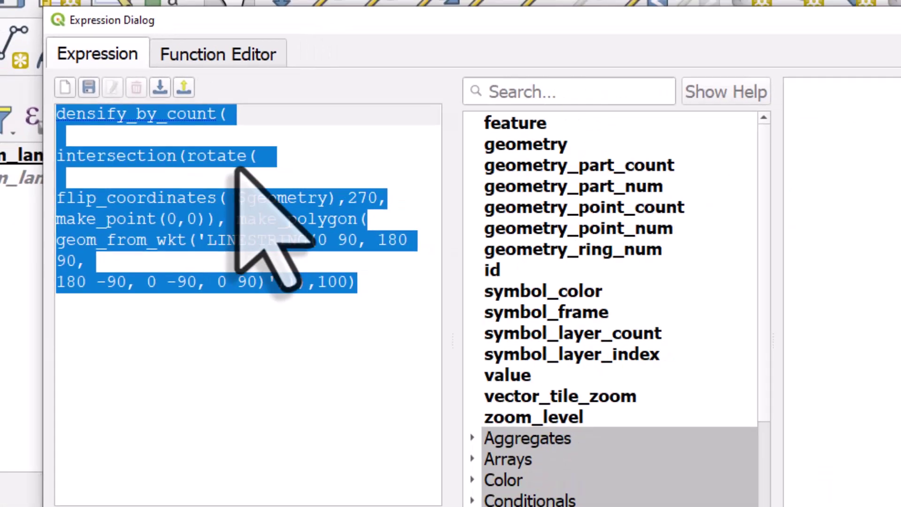
Reduce the geometry generator expression to flip_coordinates( $geometry) and apply it to the ne_110m_land layer
left_click(290, 211)
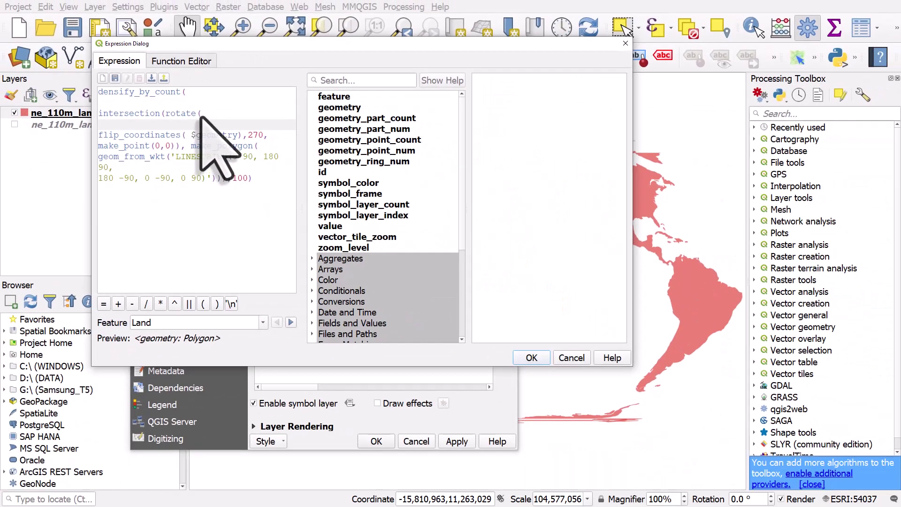
left_click_drag(298, 192, 52, 132)
left_click_drag(109, 89, 96, 91)
key("Delete")
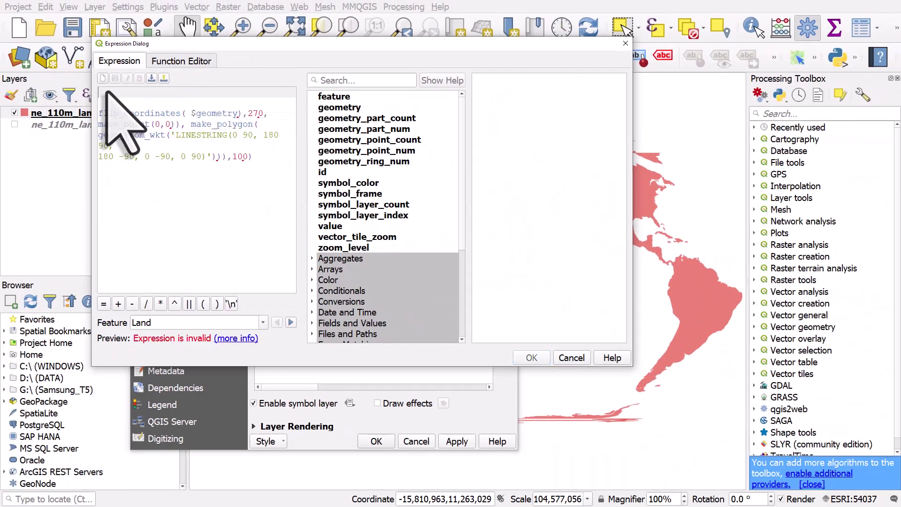
left_click_drag(242, 113, 253, 158)
key("Delete")
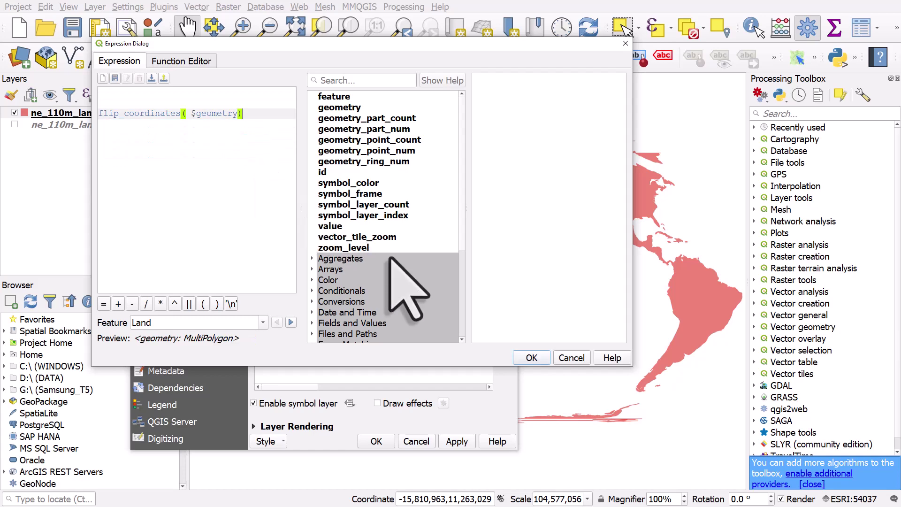
left_click(531, 357)
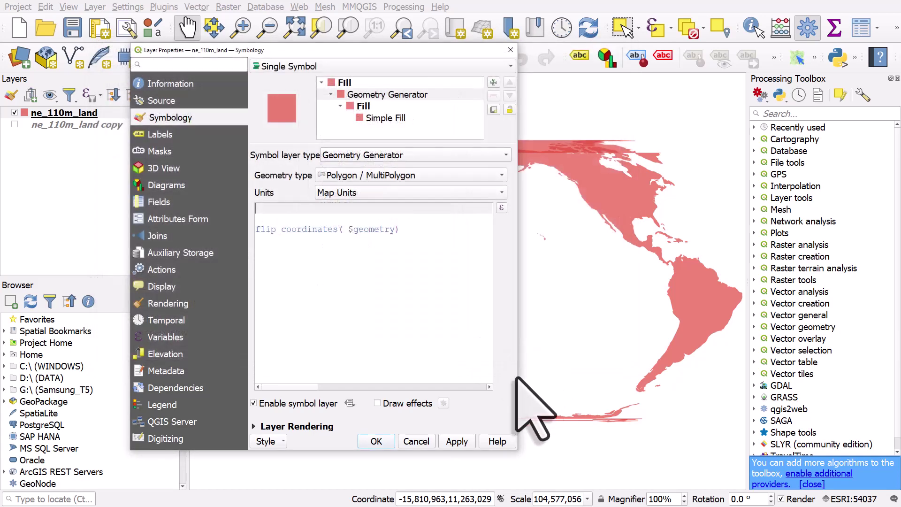
left_click(457, 441)
left_click(391, 445)
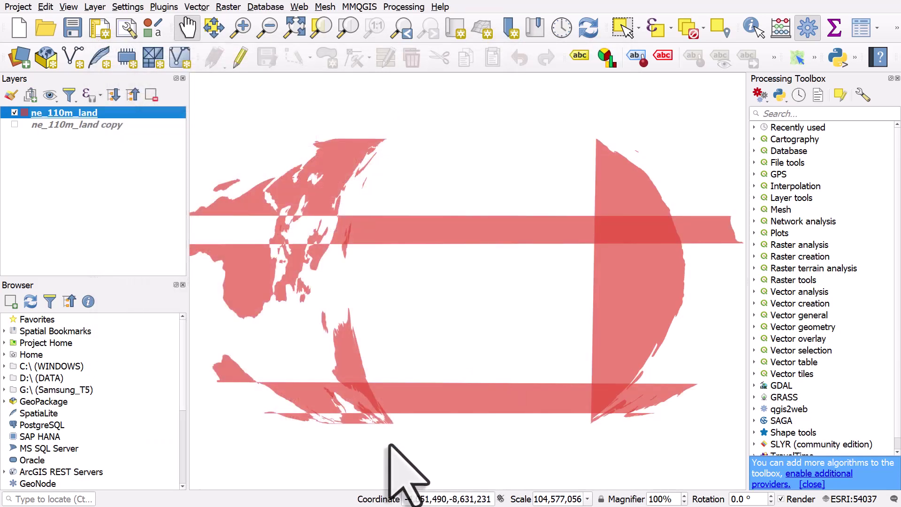
Set the project's coordinate reference system to EPSG:4326
left_click(849, 500)
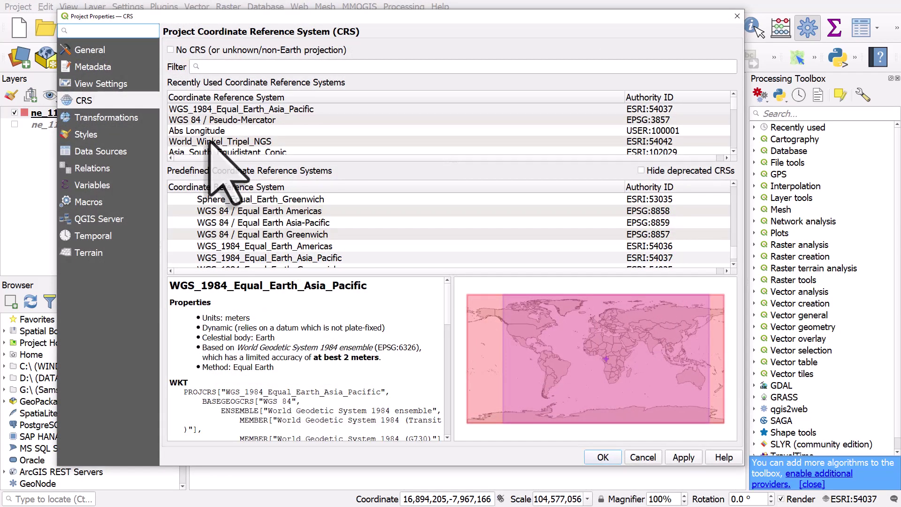
scroll(210, 141, "down", 1)
left_click(209, 141)
left_click(605, 458)
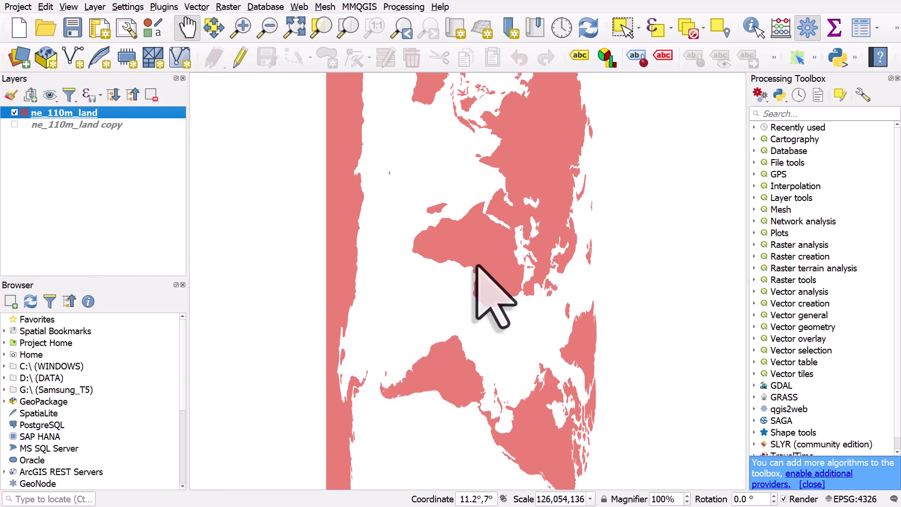
Paste the full densify_by_count expression back into ne_110m_land's geometry generator and review the angle and centre point of its rotate function
double_click(60, 114)
left_click(408, 96)
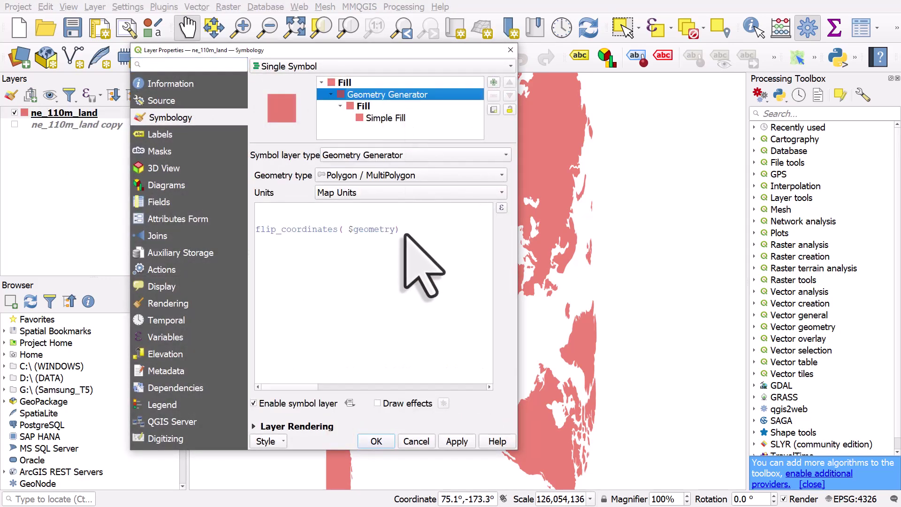
left_click_drag(405, 234, 238, 203)
key("ctrl+v")
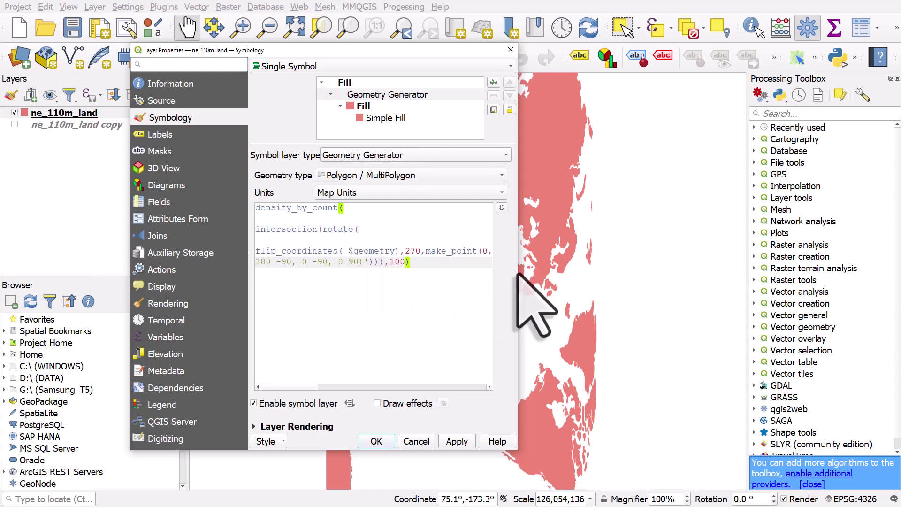
left_click_drag(518, 275, 591, 282)
double_click(339, 230)
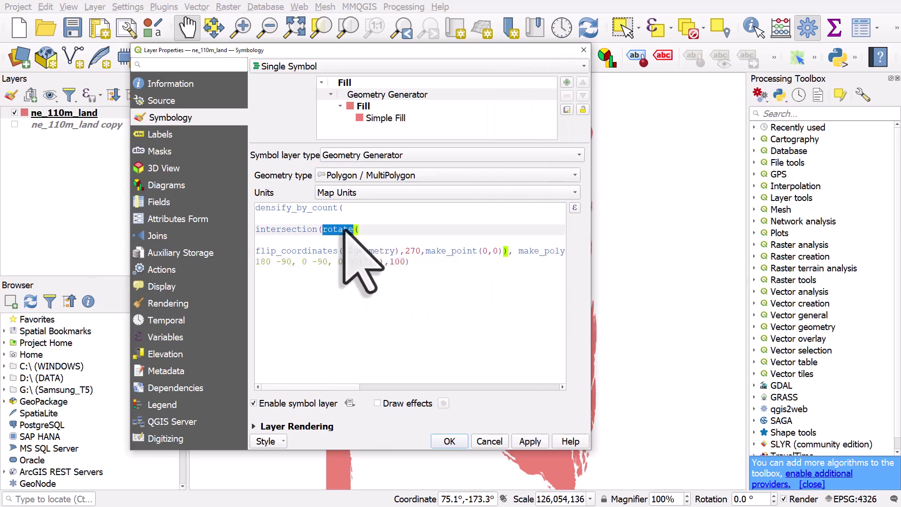
double_click(412, 251)
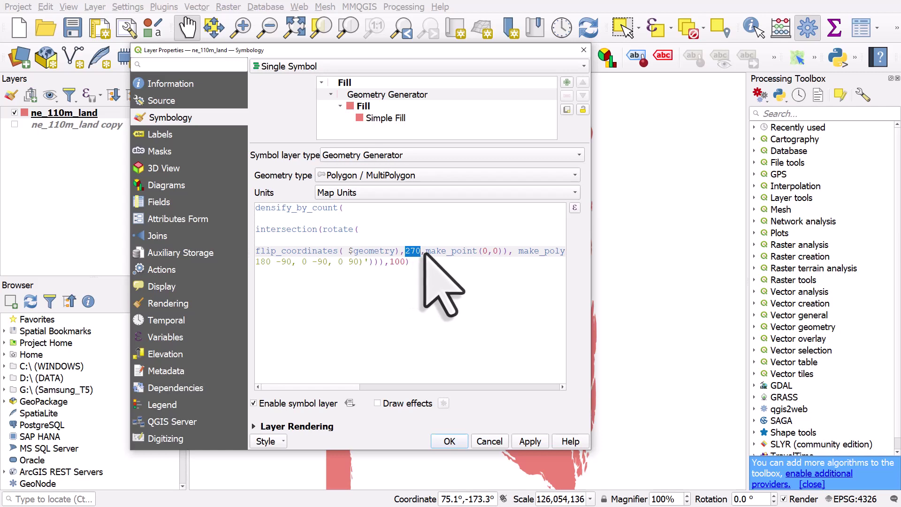
left_click(425, 252)
left_click_drag(425, 252, 500, 253)
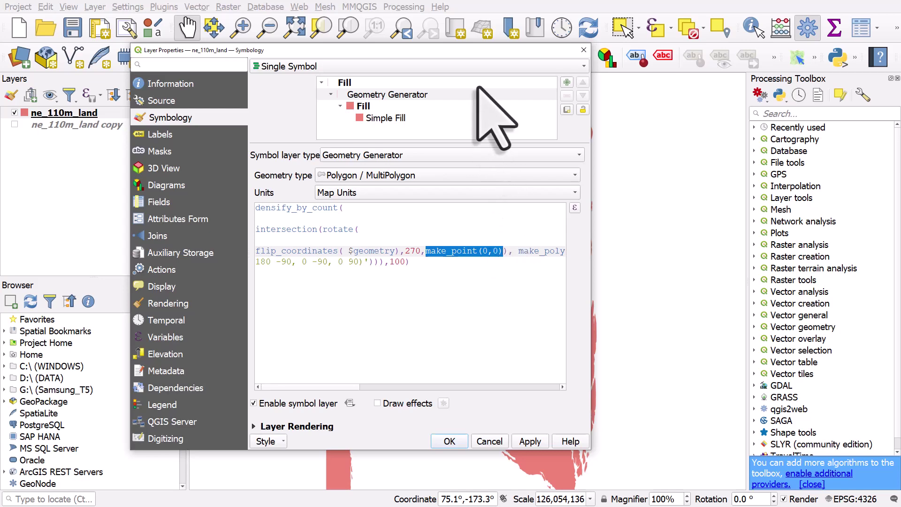
Widen the layer properties dialog and put the 'LINESTRING text of the expression on its own line after geom_from_wkt(
left_click_drag(470, 50, 360, 27)
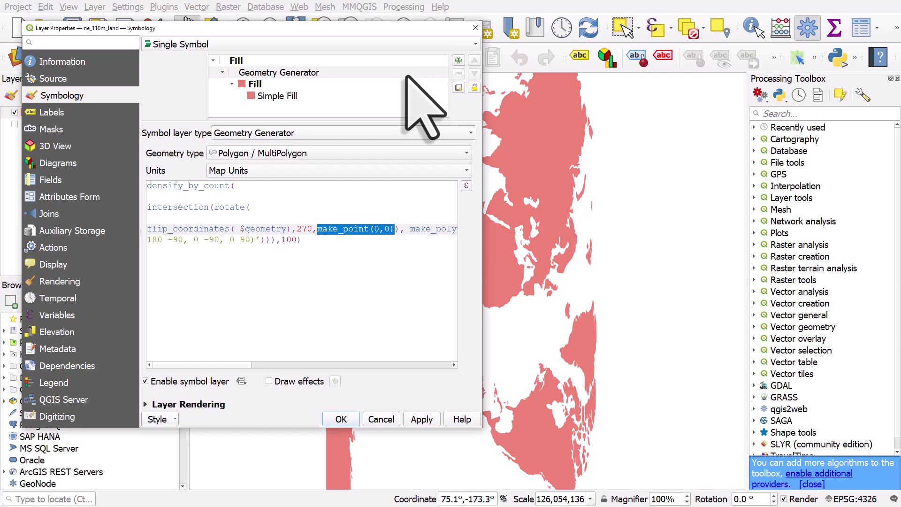
left_click_drag(482, 251, 632, 243)
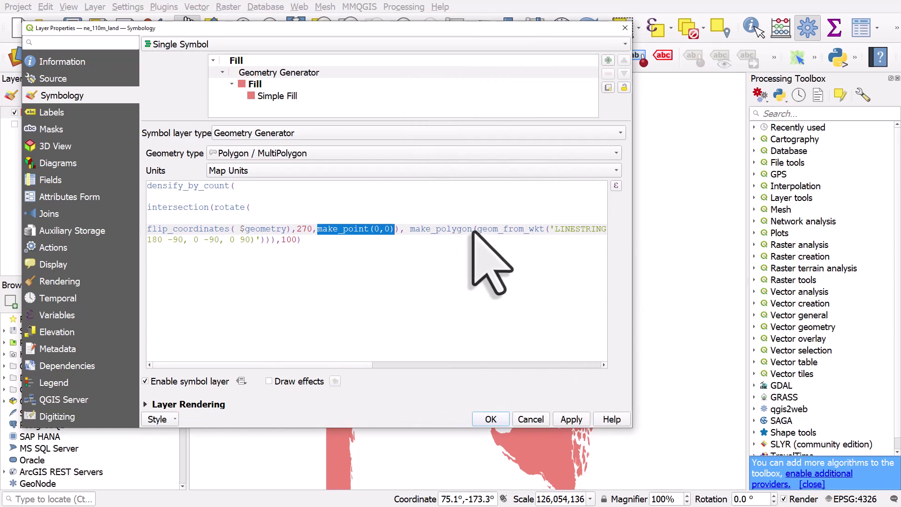
left_click(550, 229)
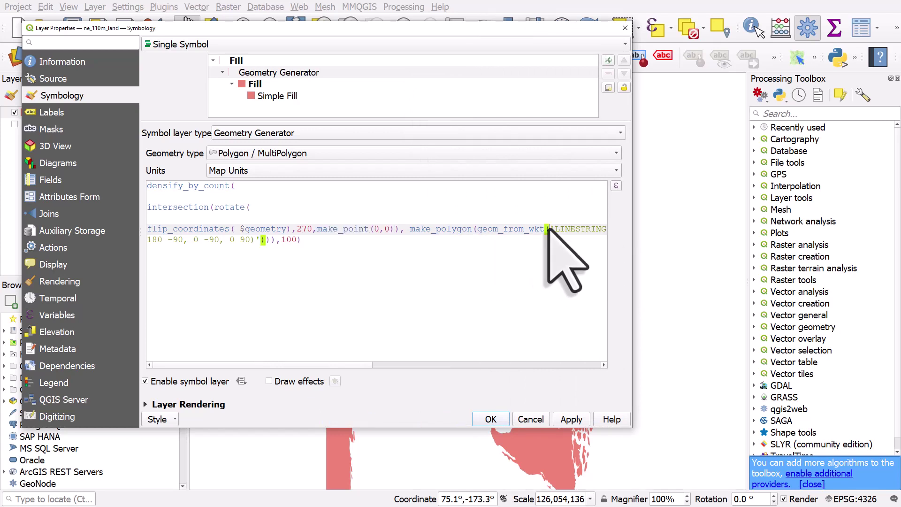
key("Return")
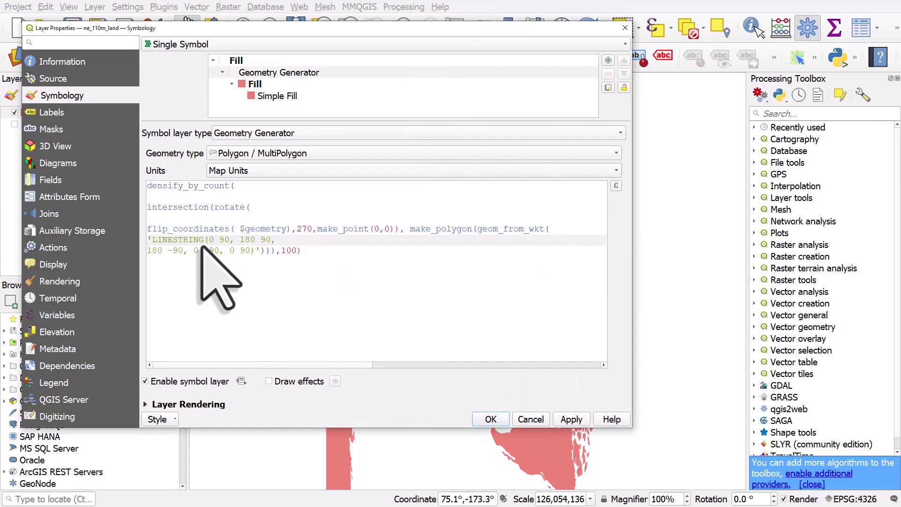
Examine the make_polygon function, the LINESTRING coordinates of the clipping box, and the densify_by_count function with its count value
left_click_drag(411, 229, 468, 230)
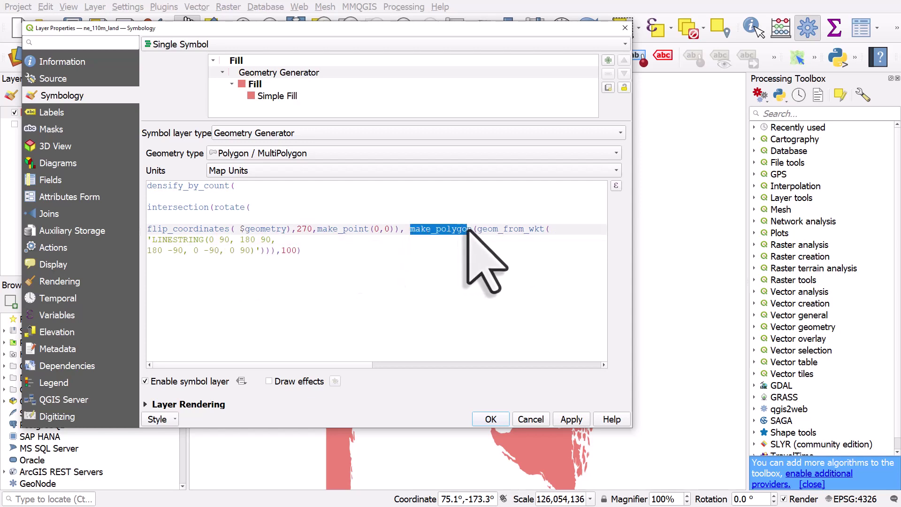
left_click(471, 240)
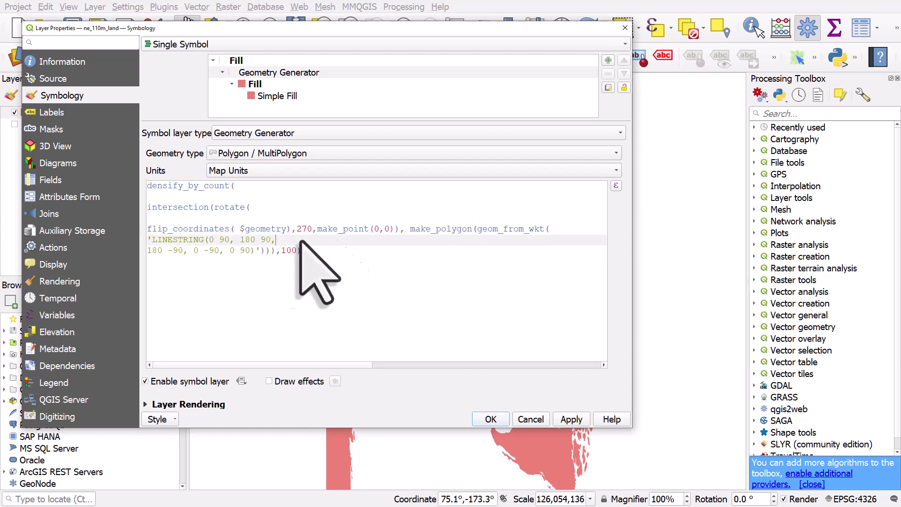
double_click(194, 241)
left_click(212, 261)
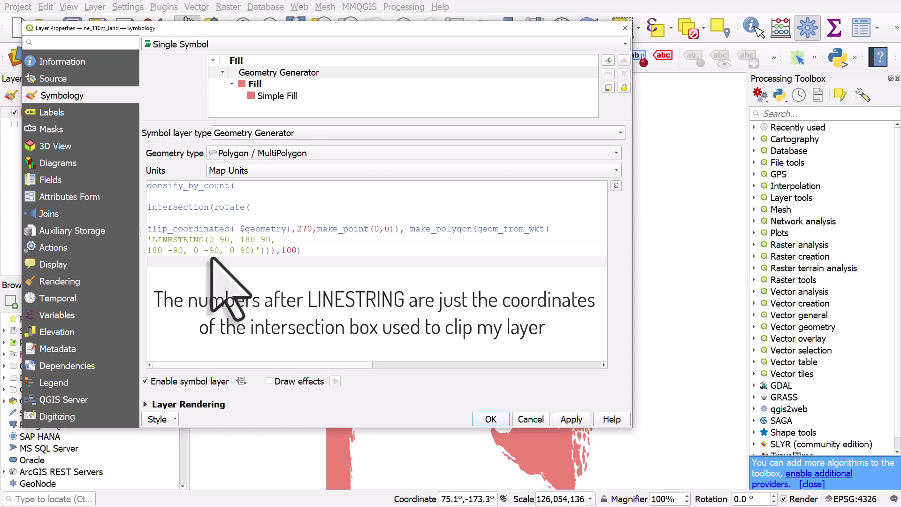
left_click_drag(209, 240, 229, 240)
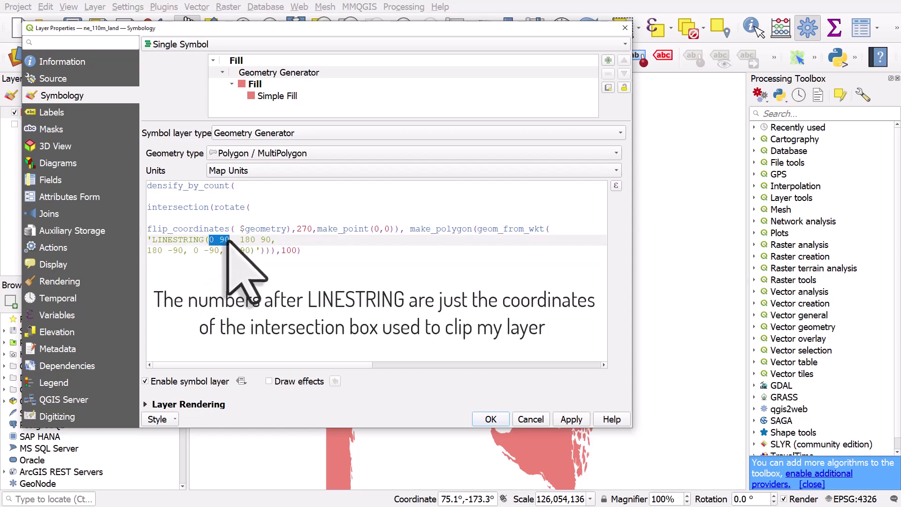
left_click(230, 261)
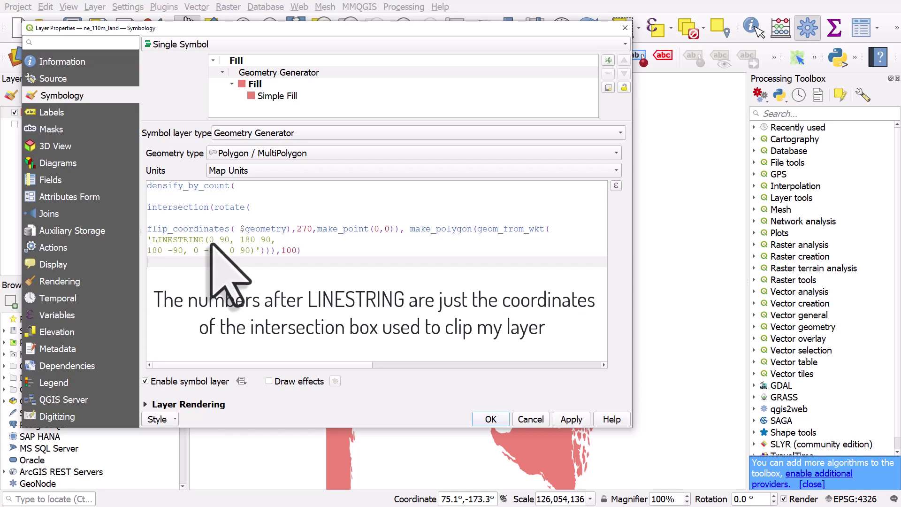
left_click(245, 241)
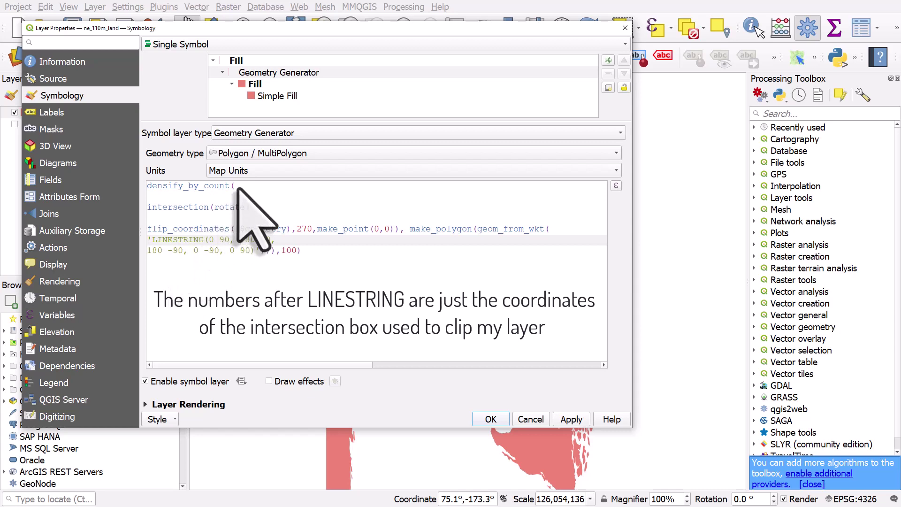
left_click_drag(236, 186, 149, 186)
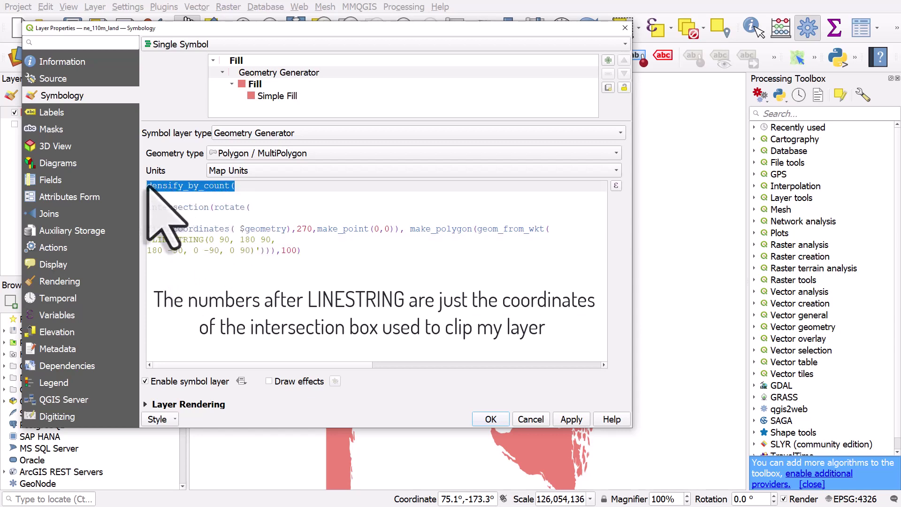
double_click(288, 250)
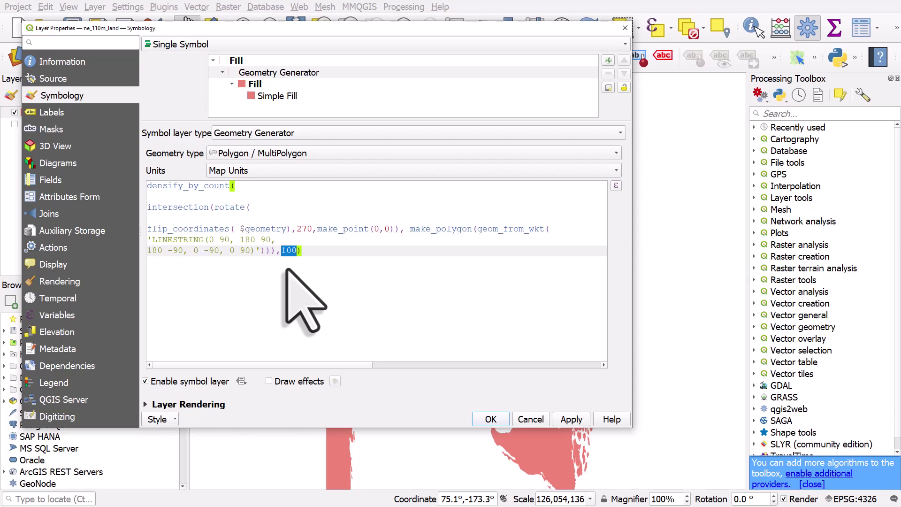
Accept ne_110m_land's layer properties and show ne_110m_land copy together with it, toggling ne_110m_land's visibility to compare the two halves
left_click(484, 418)
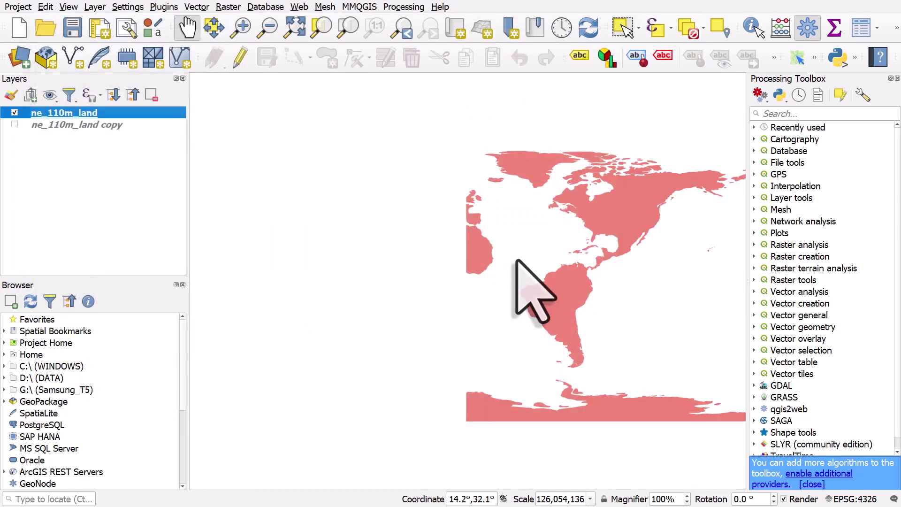
left_click_drag(516, 260, 481, 260)
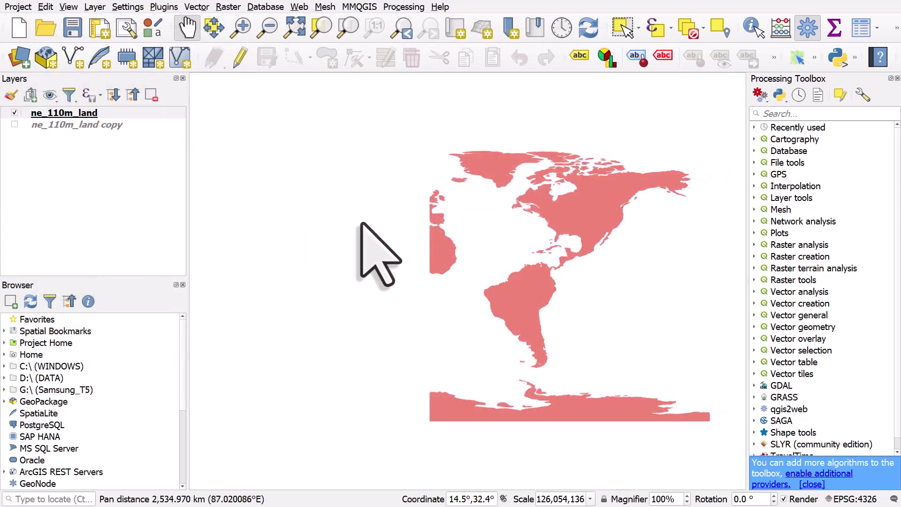
left_click(15, 112)
left_click(15, 125)
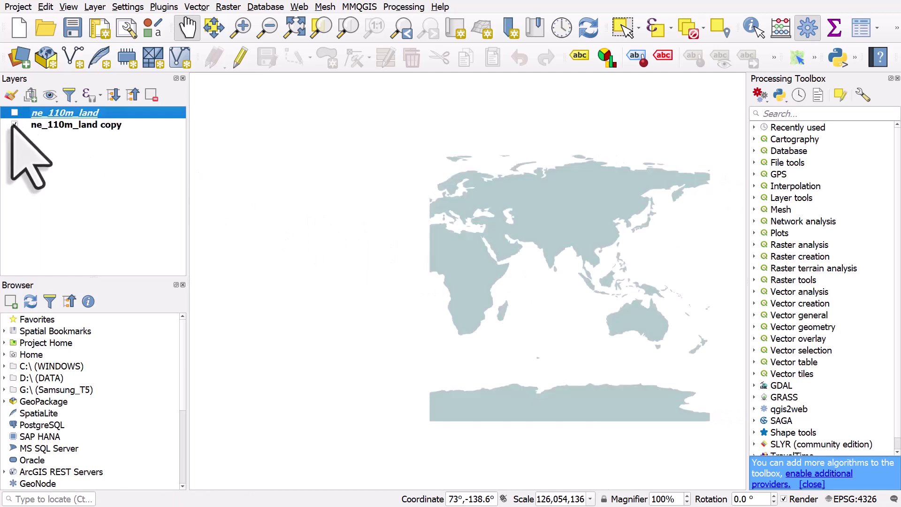
left_click(15, 113)
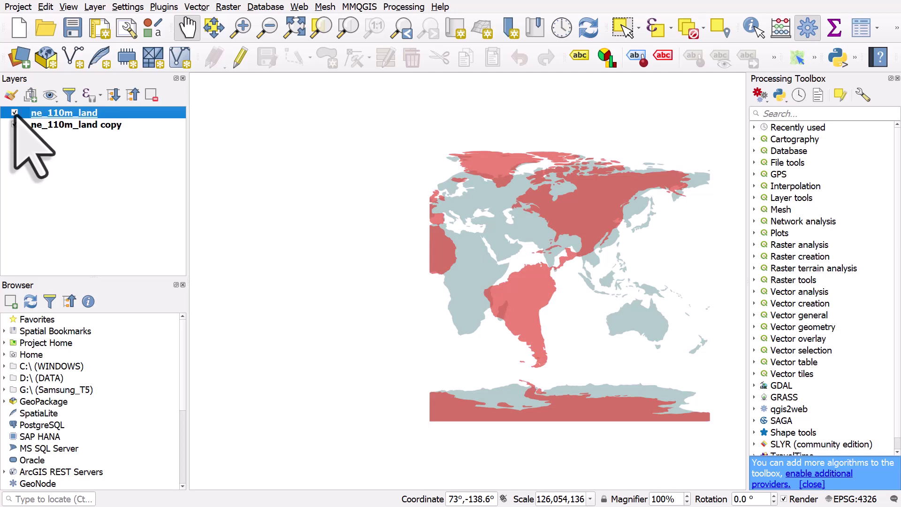
left_click(15, 113)
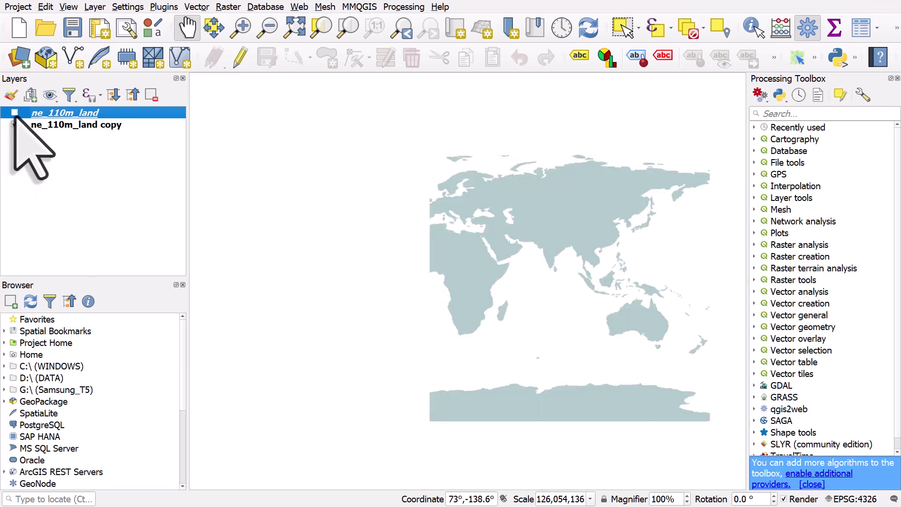
left_click(14, 113)
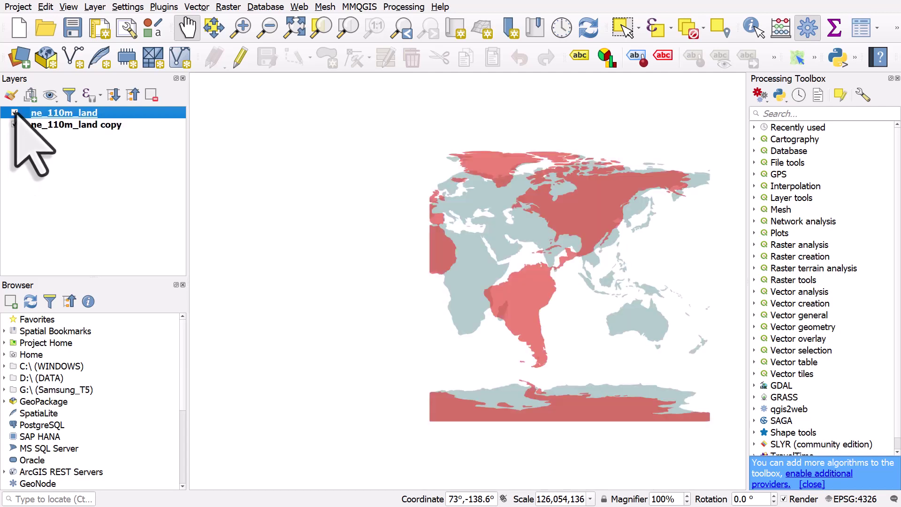
Review ne_110m_land copy's geometry generator expression: its densify_by_count and intersection functions and the LINESTRING coordinates of the clipping box
left_click(39, 125)
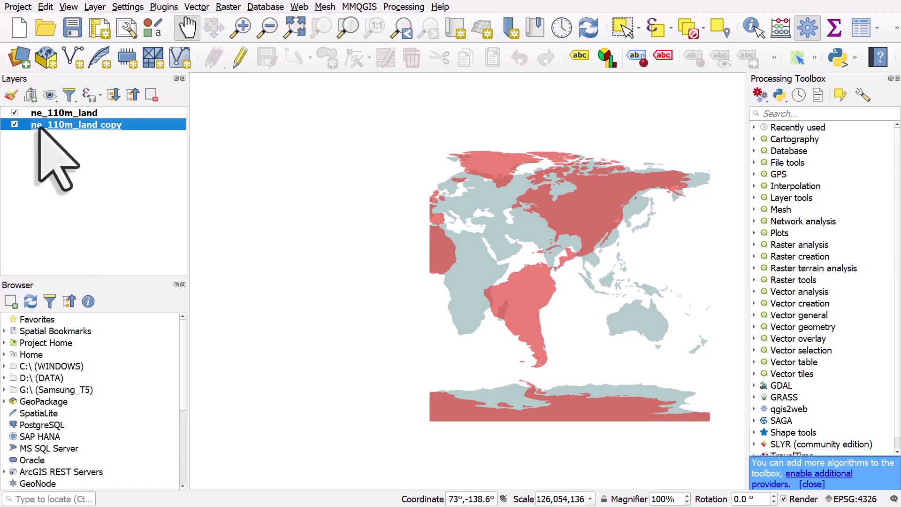
double_click(39, 126)
left_click(265, 73)
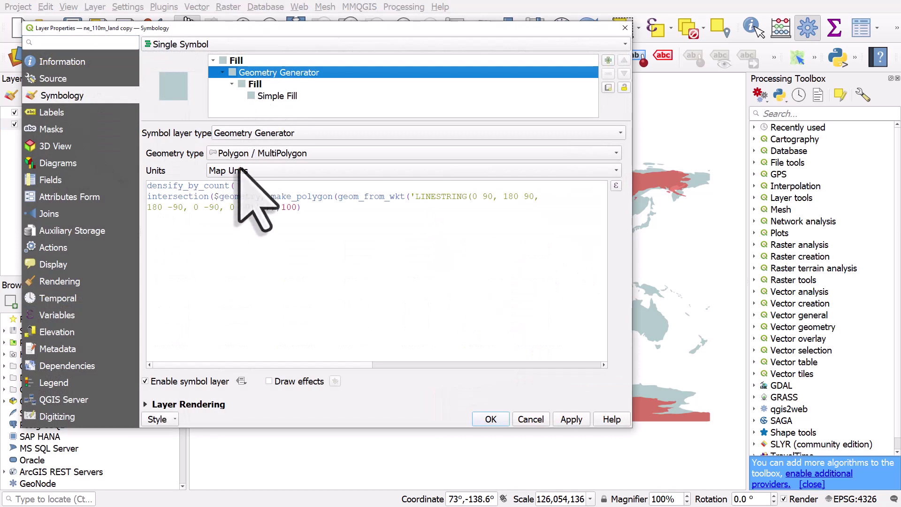
left_click_drag(235, 186, 156, 186)
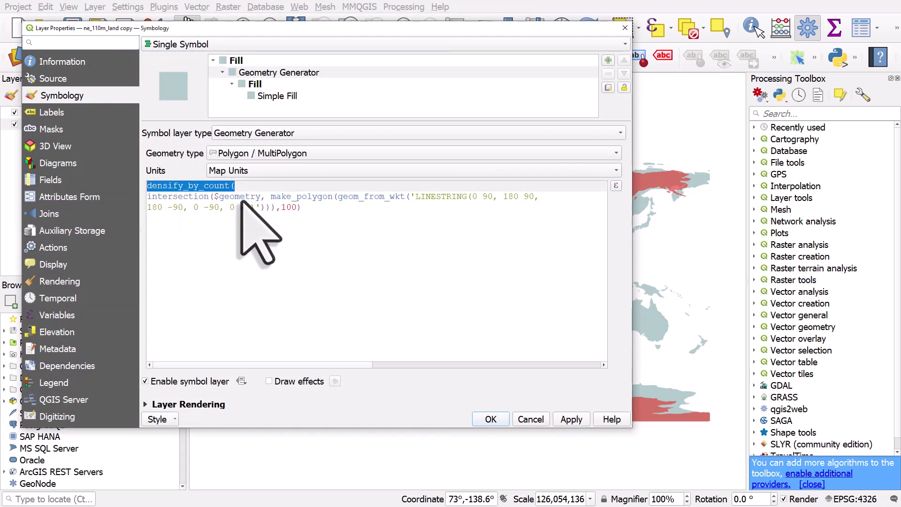
left_click(303, 208)
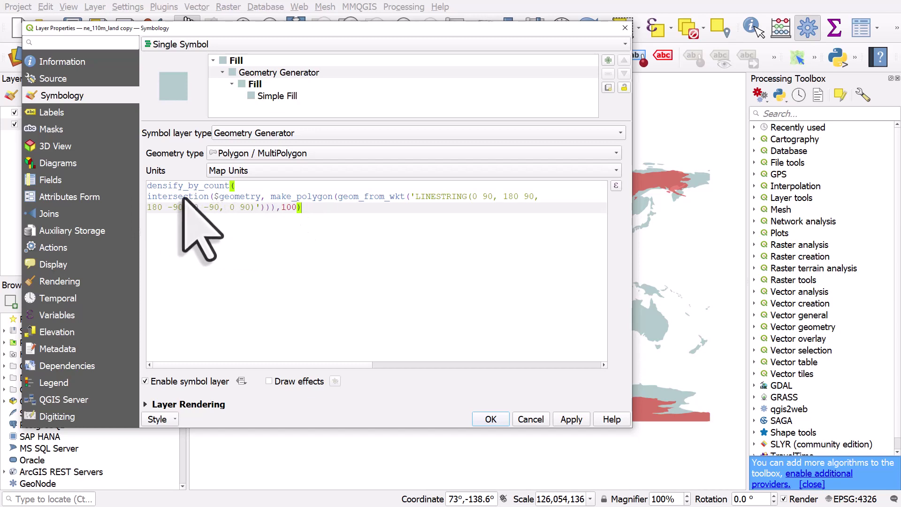
double_click(165, 197)
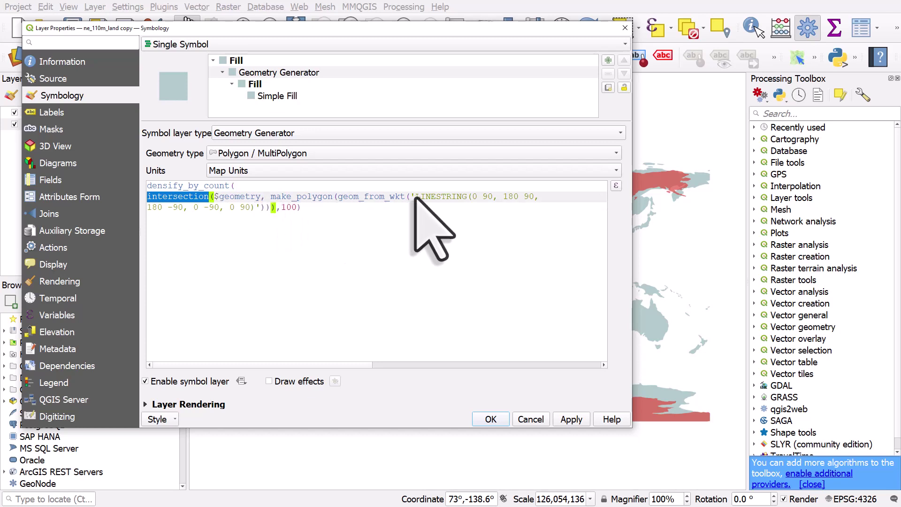
left_click_drag(415, 197, 251, 208)
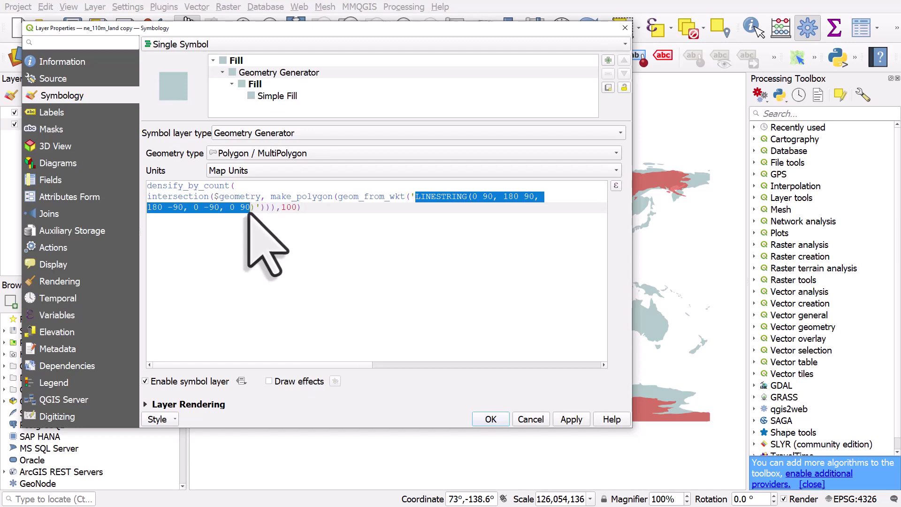
left_click(318, 212)
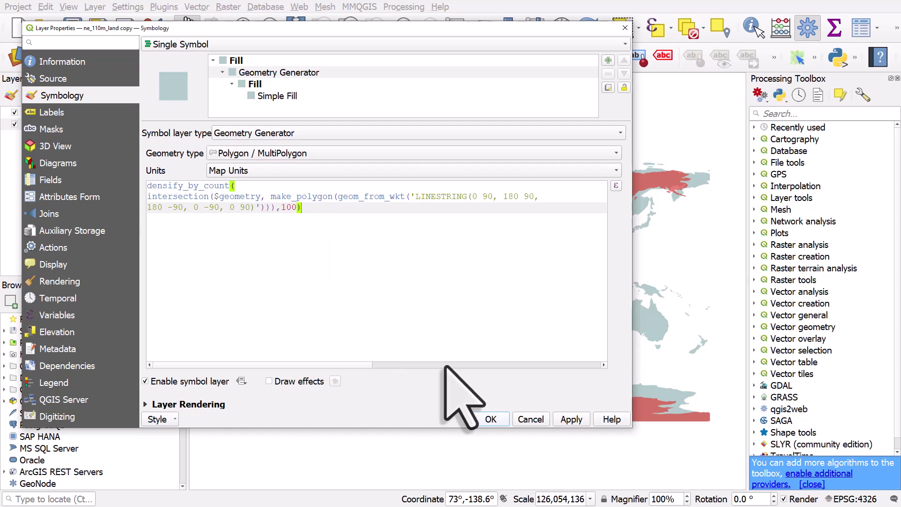
left_click(490, 419)
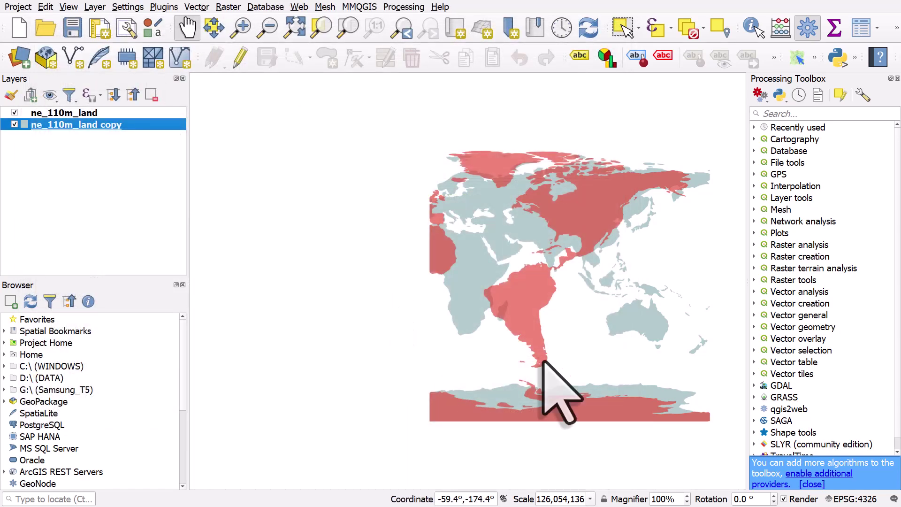
Set the project's coordinate reference system to WGS_1984_Equal_Earth_Asia_Pacific, finding it by its code 54037
left_click(855, 498)
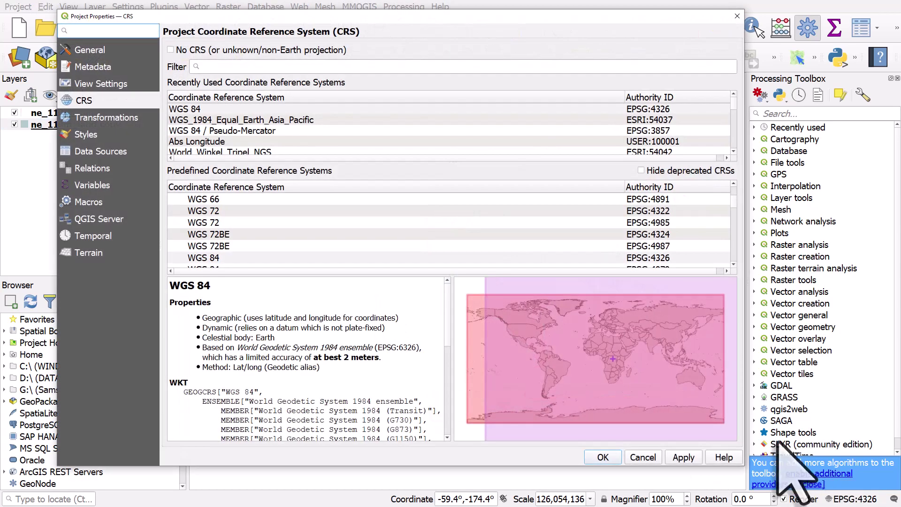
left_click(344, 122)
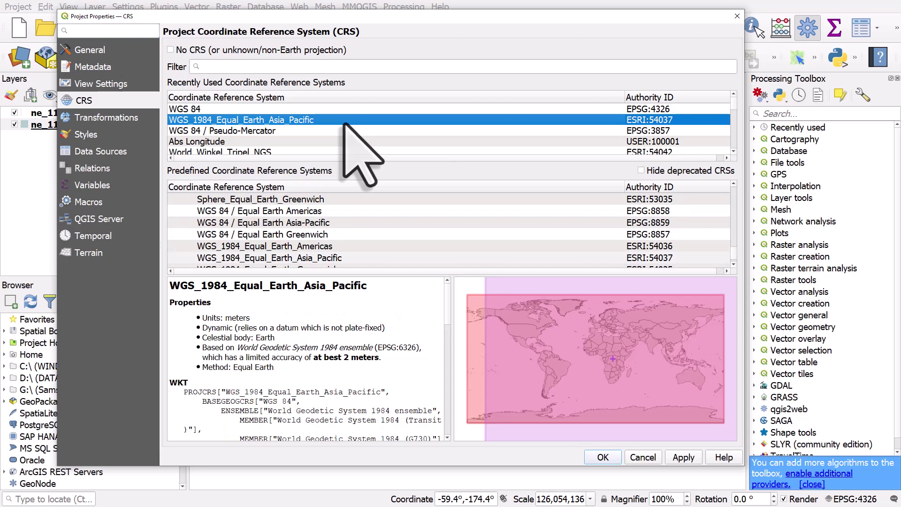
left_click(411, 71)
type("54037")
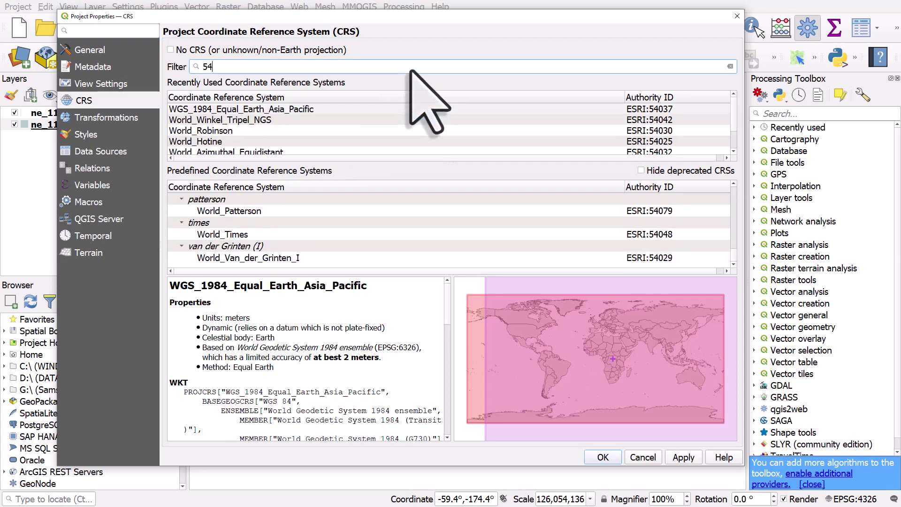
double_click(387, 68)
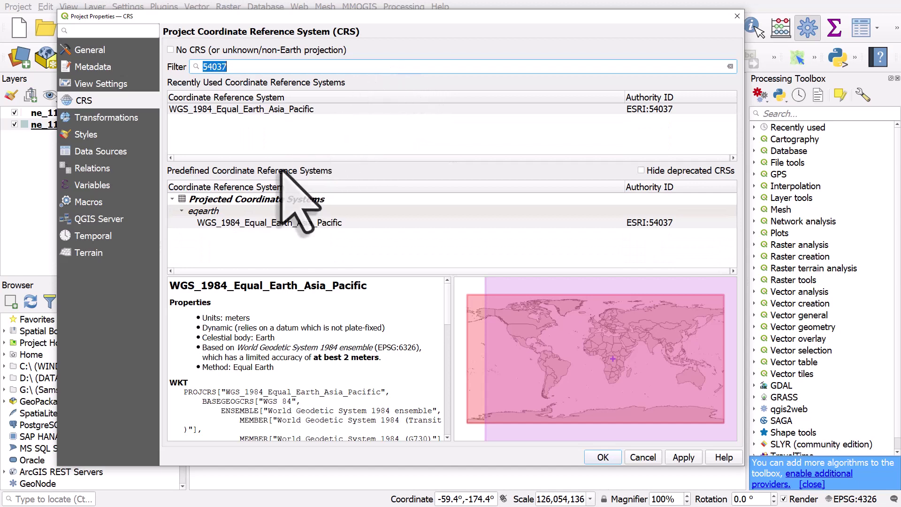
left_click(232, 223)
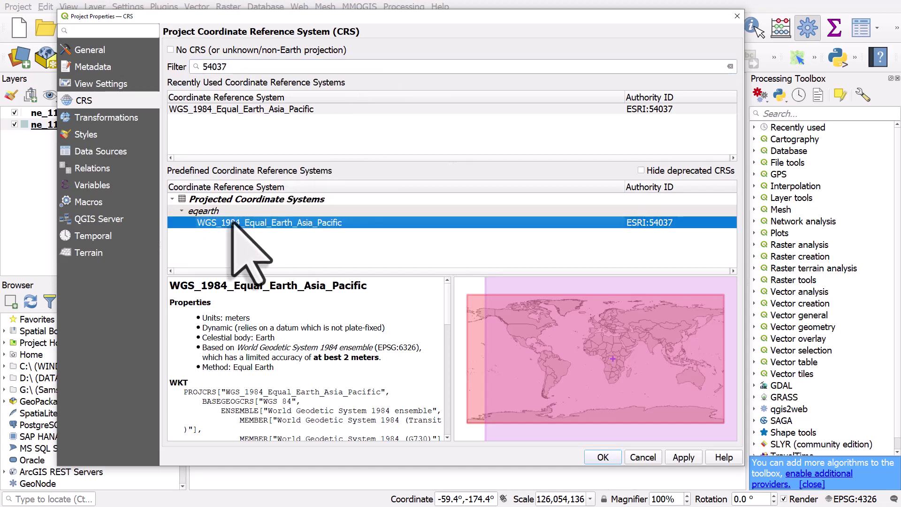
left_click(596, 456)
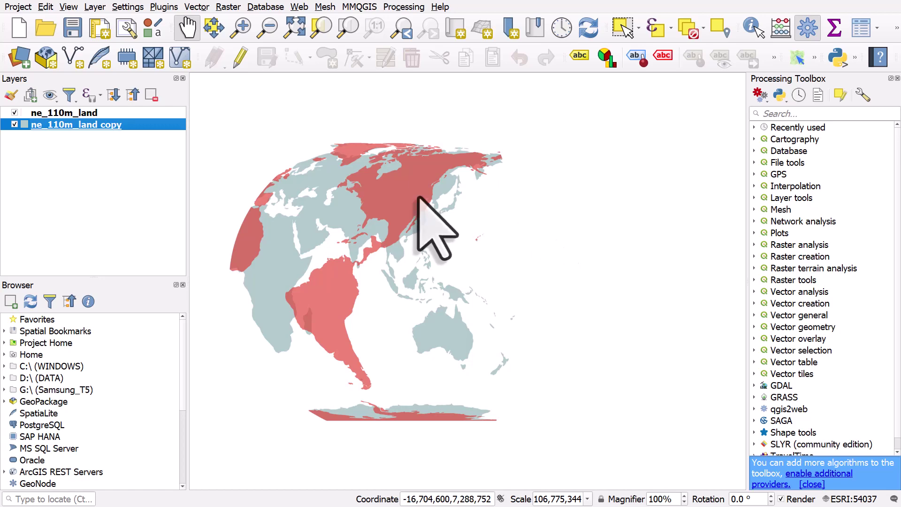
Compare the map with ne_110m_land hidden and shown, and view that layer's geometry generator expression with the properties dialog moved aside
left_click(14, 113)
left_click(15, 113)
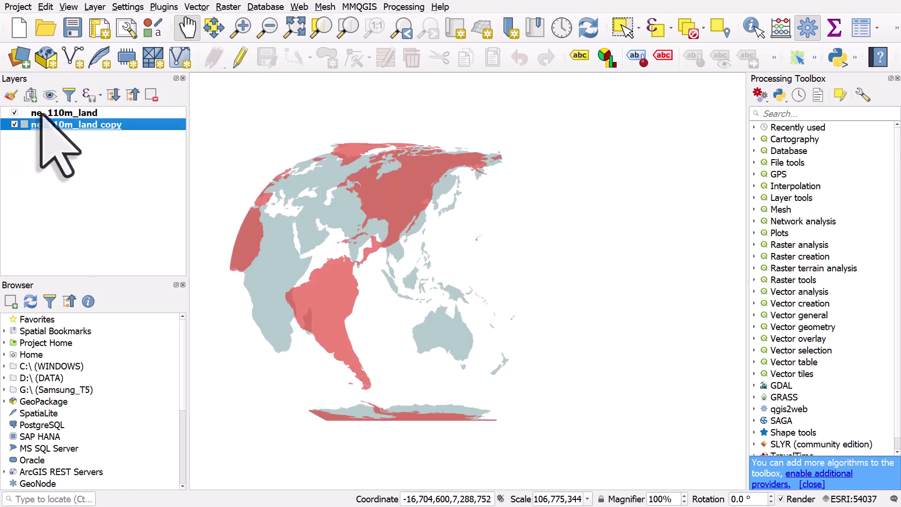
left_click(28, 113)
double_click(60, 113)
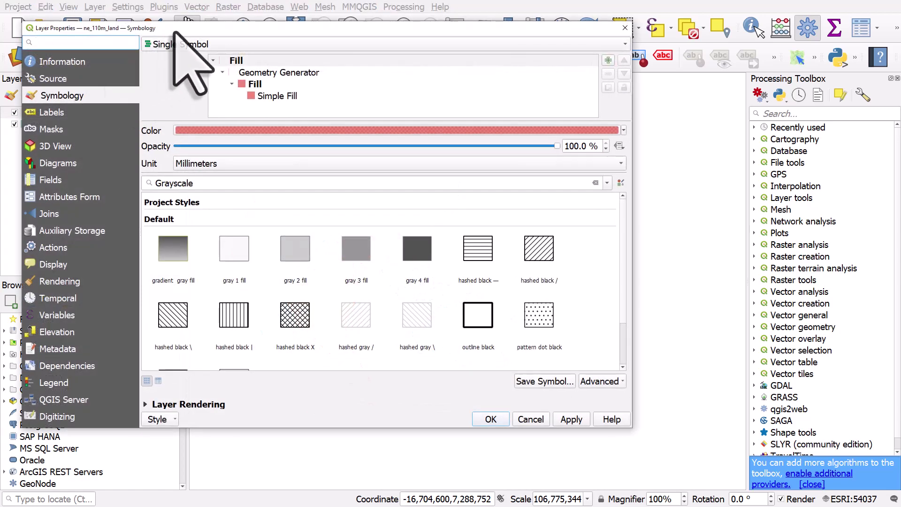
left_click_drag(161, 31, 416, 28)
left_click_drag(277, 72, 395, 71)
left_click(650, 70)
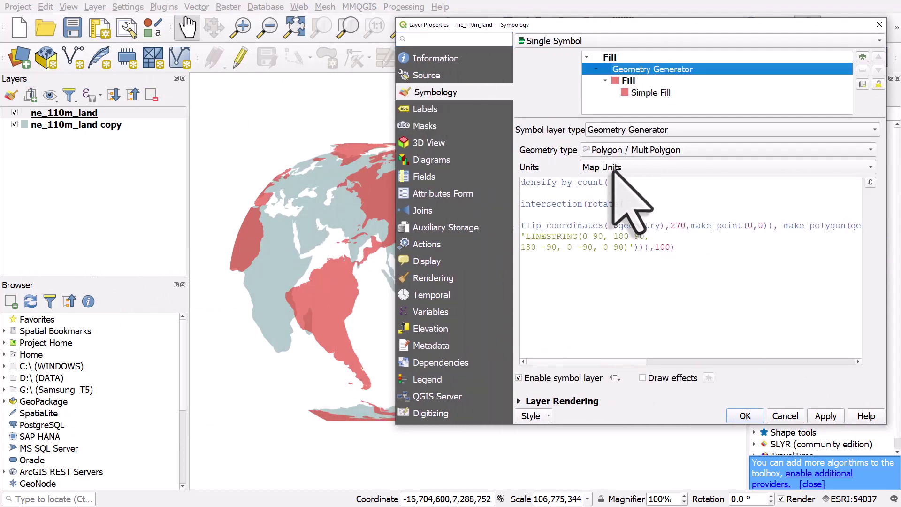
Try a densify_by_count value of 0 in ne_110m_land's expression, restore it to 100 and accept the layer properties
left_click_drag(609, 183, 521, 183)
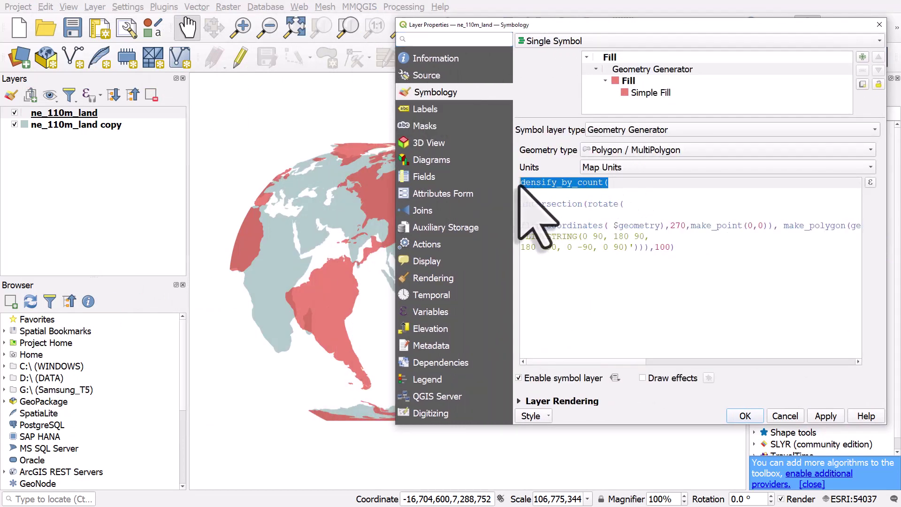
double_click(659, 248)
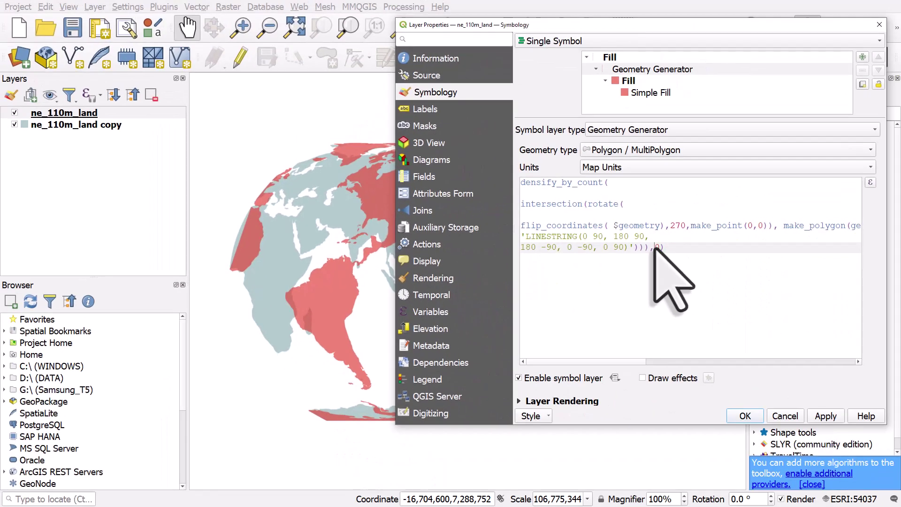
type("0")
left_click(815, 415)
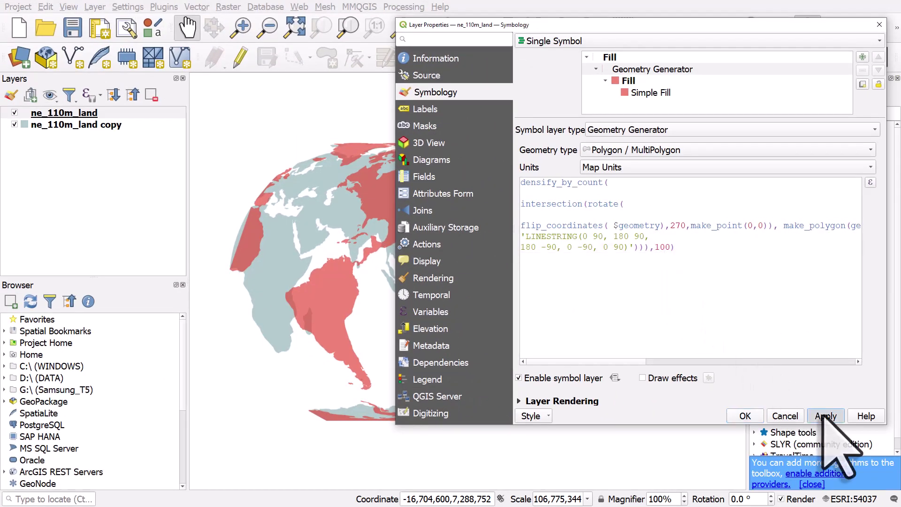
left_click(746, 415)
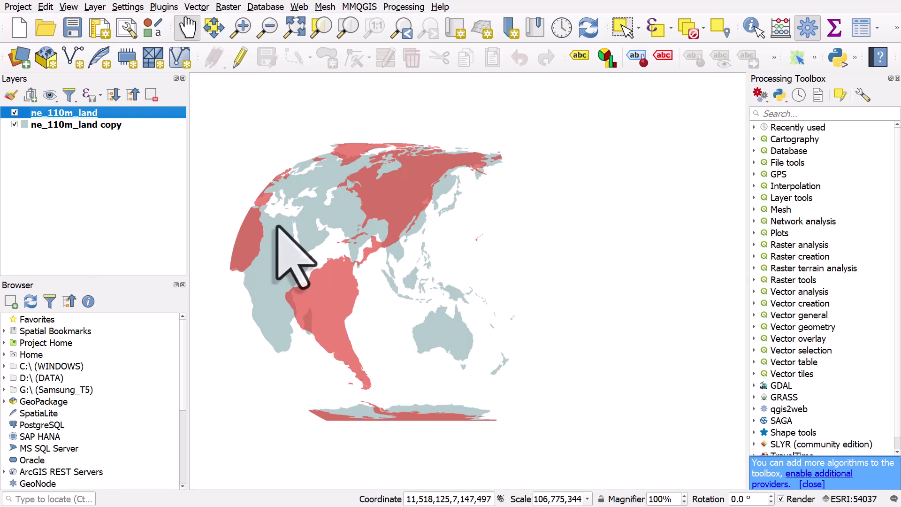
Search the Processing Toolbox for "geometry by exp" and select the Geometry by expression algorithm
left_click(774, 117)
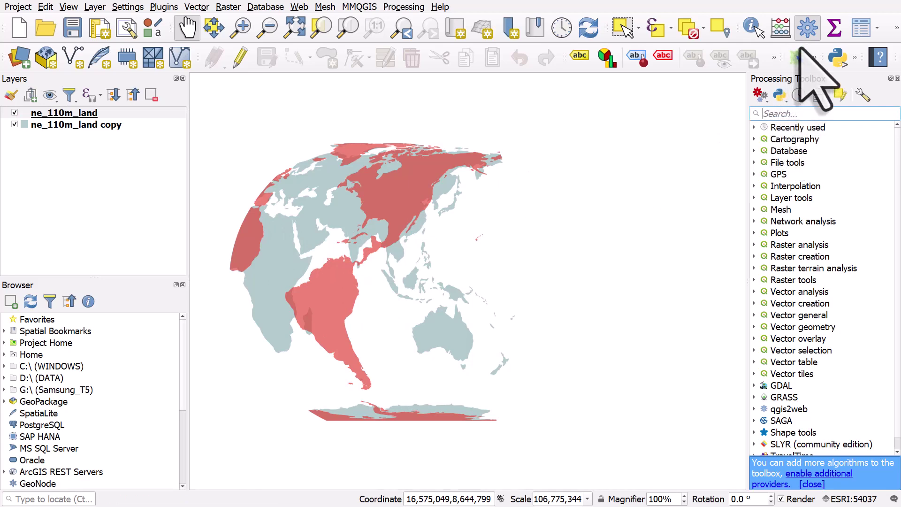
left_click(808, 28)
left_click(808, 28)
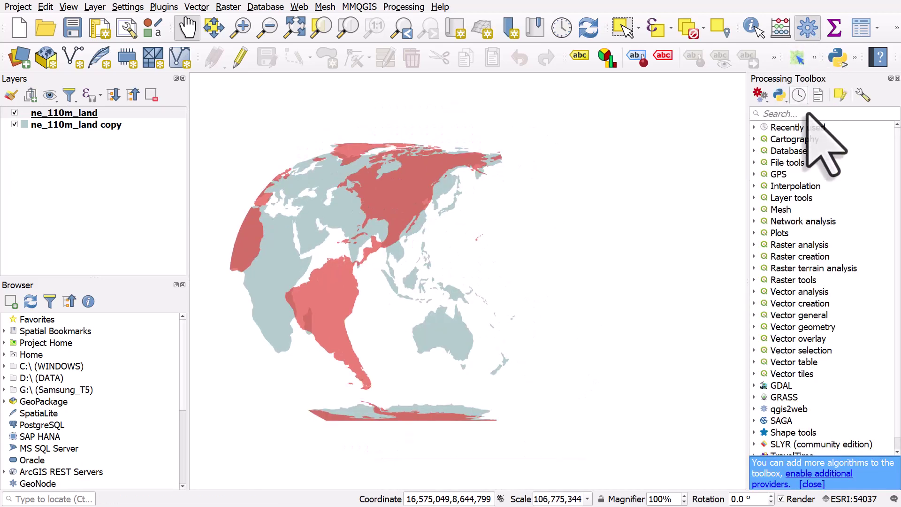
left_click(807, 114)
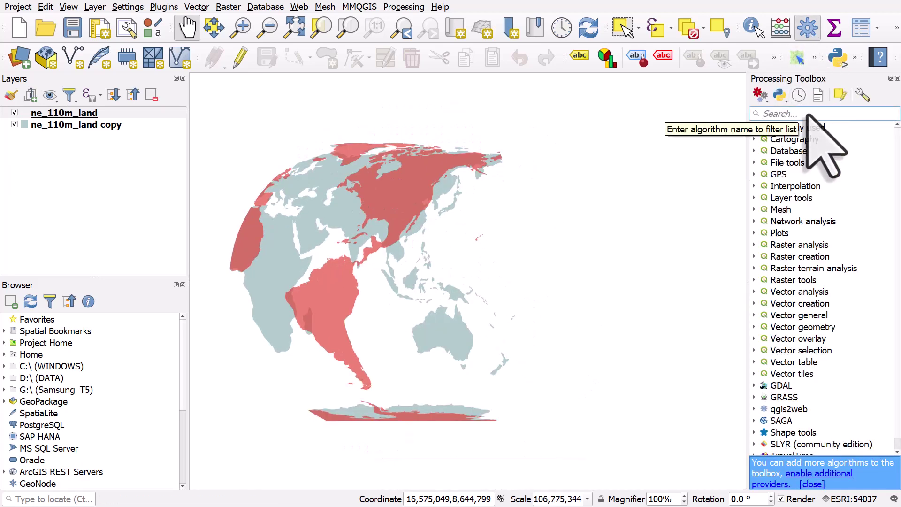
type("geomet")
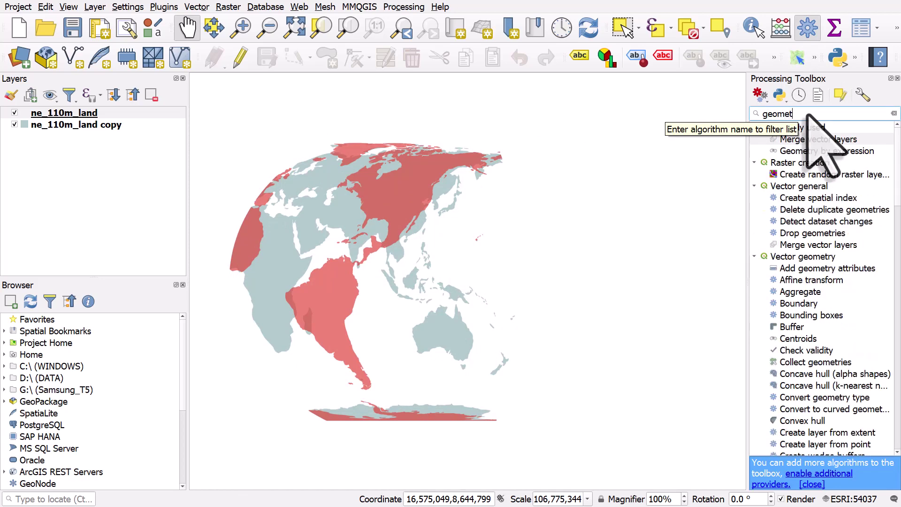
type("ry by exp")
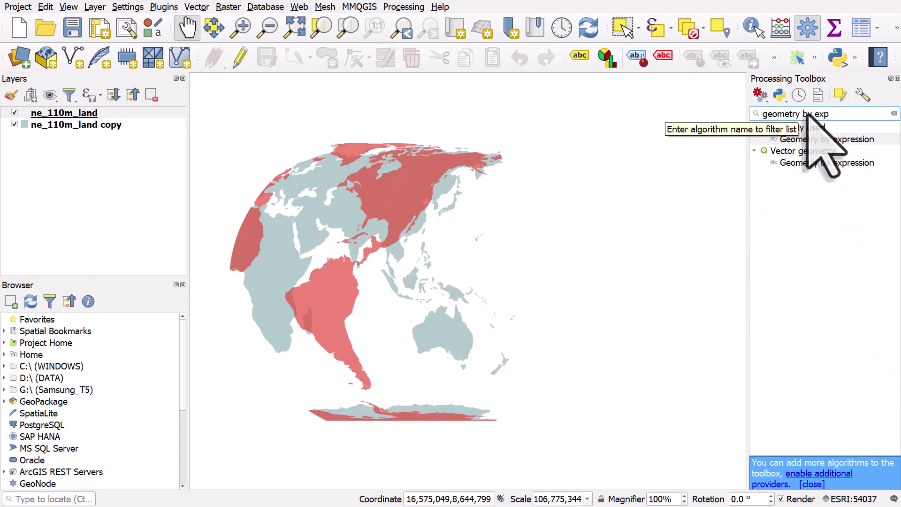
left_click(845, 140)
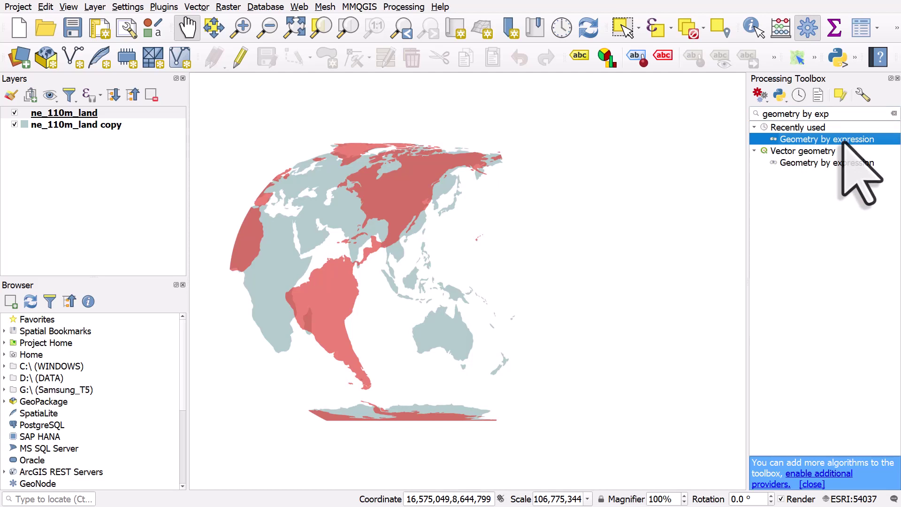
Copy the complete geometry generator expression from ne_110m_land's symbology and accept the layer properties
left_click(15, 113)
left_click(14, 113)
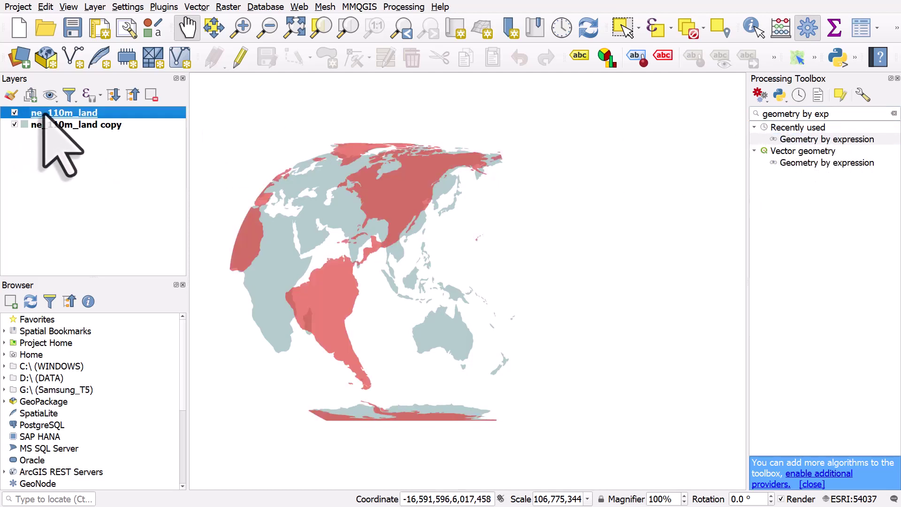
double_click(45, 115)
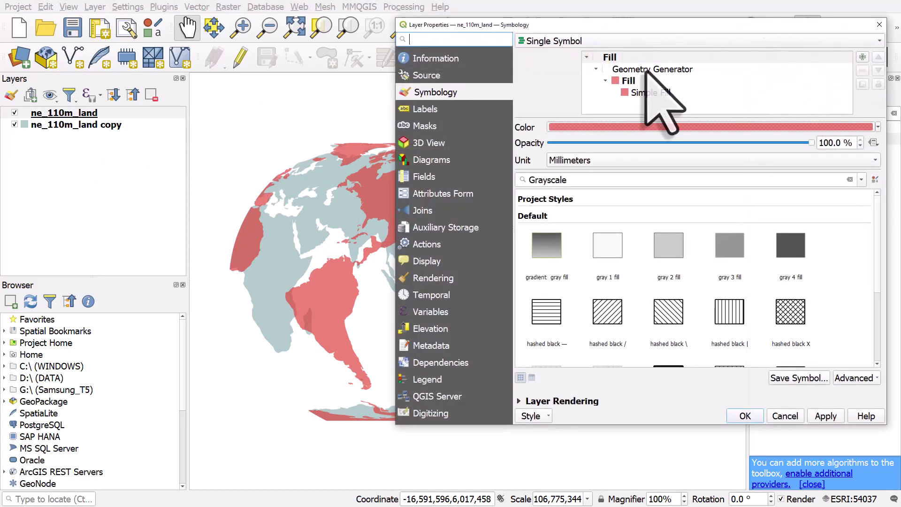
left_click(650, 69)
left_click_drag(684, 267, 521, 184)
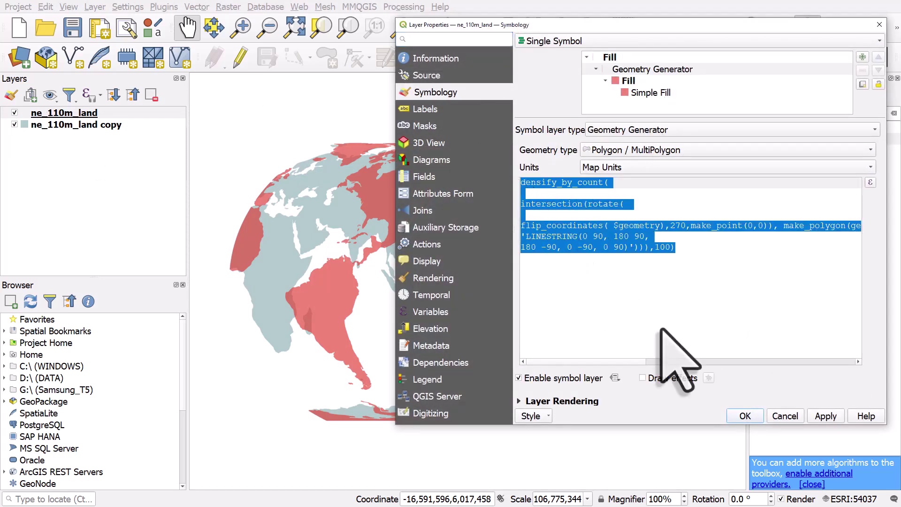
left_click(747, 417)
Set up Geometry by expression for ne_110m_land with Polygon output, replacing $geometry with the copied densify_by_count, intersection, rotate and flip_coordinates expression
double_click(800, 140)
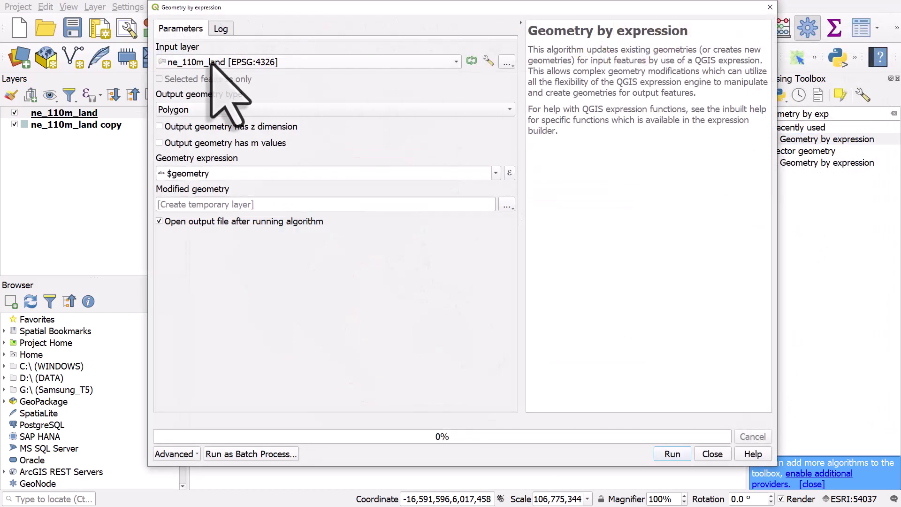
left_click(210, 61)
left_click(227, 63)
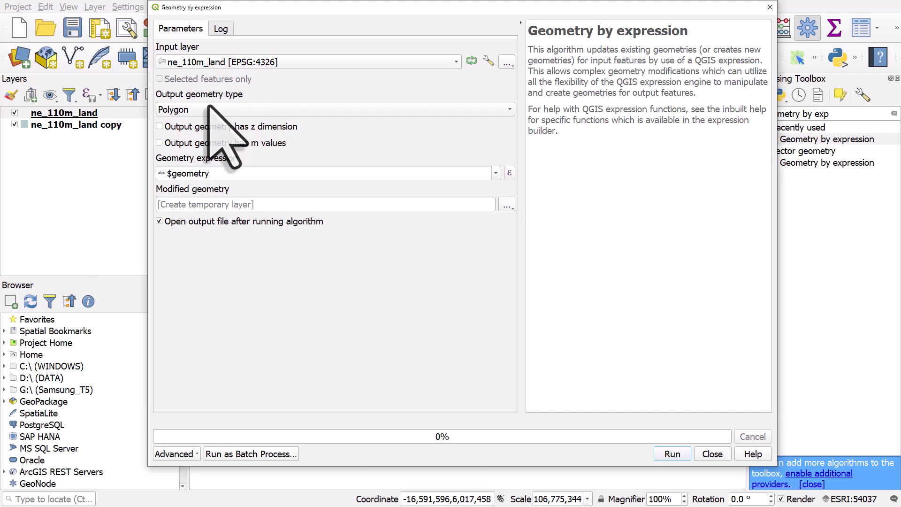
left_click(509, 174)
left_click_drag(191, 91, 84, 91)
type("densify_by_count(  intersection(rotate(  flip_coordinates( $geometry),270, make_point(0,0)), make_polygon( geom_from_wkt( 'LINESTRING(0 90, 180 90, 180 -90, 0 -90, 0 90)'))),100)")
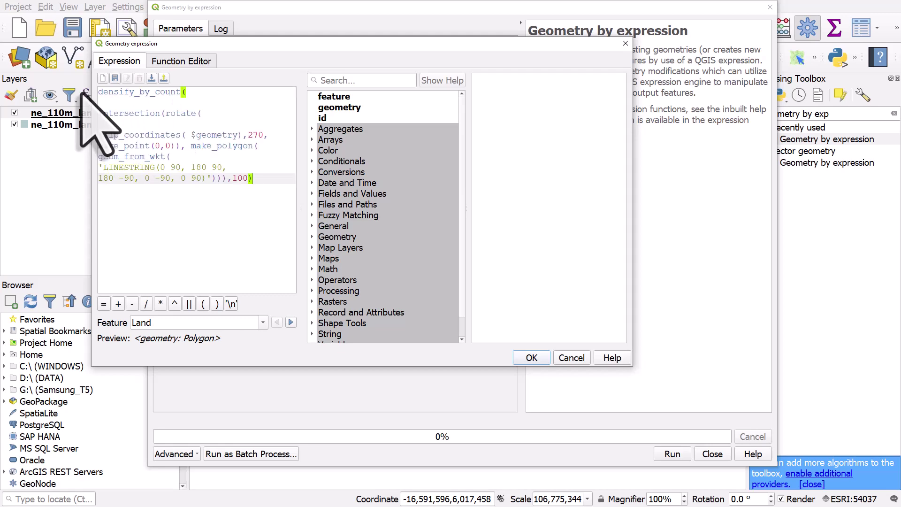
left_click(529, 358)
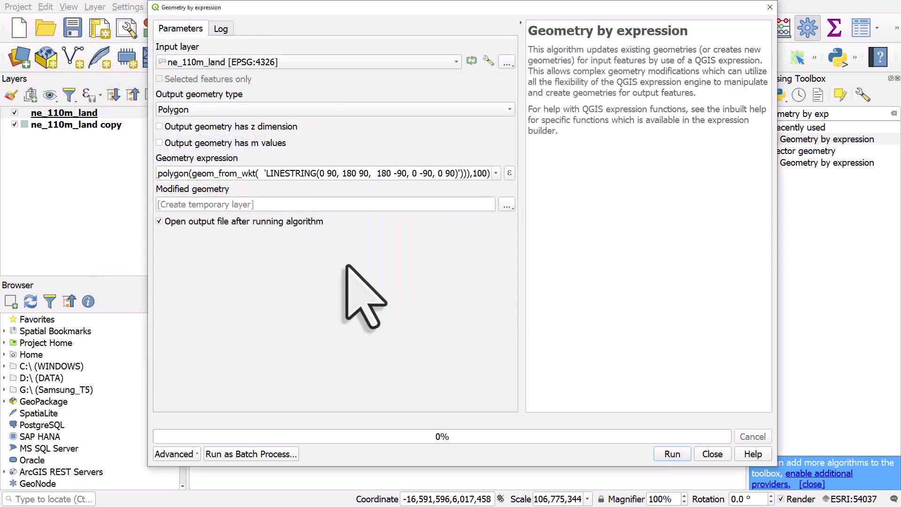
Run Geometry by expression on ne_110m_land into a temporary layer, and hide the new layer on the map
left_click(507, 206)
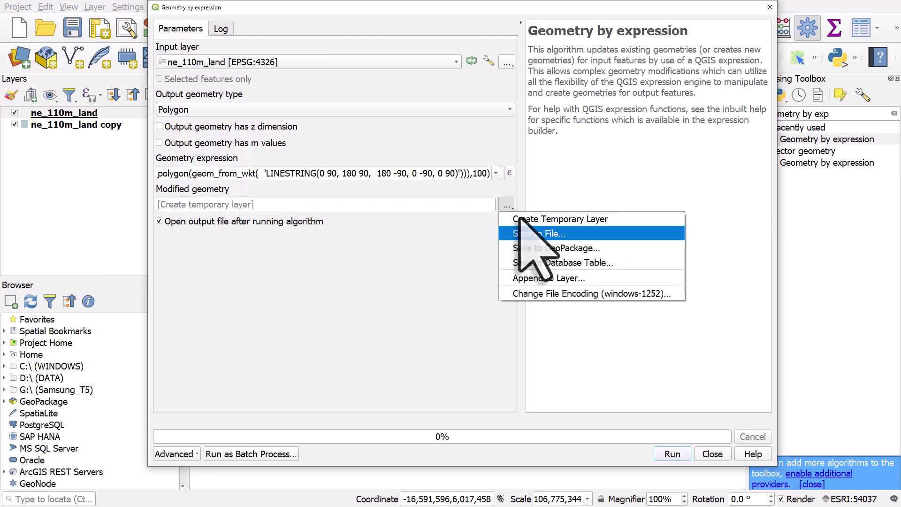
left_click(554, 234)
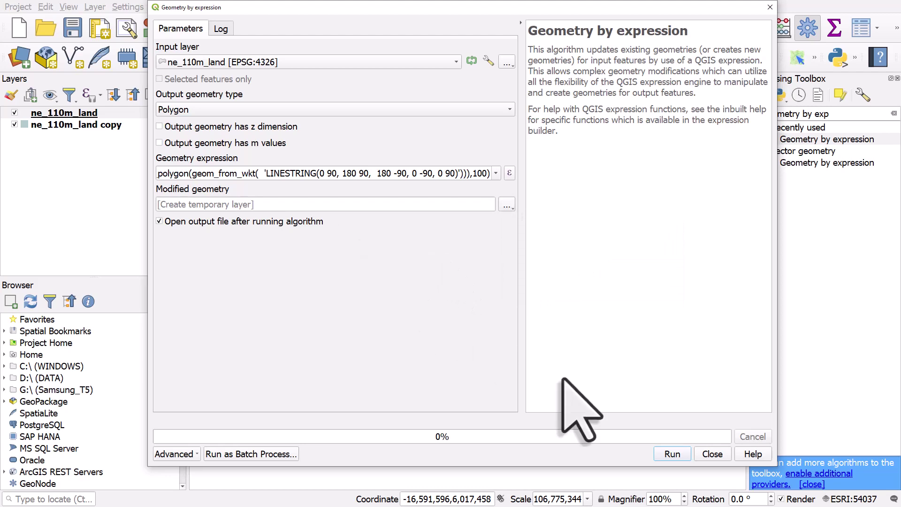
left_click(679, 455)
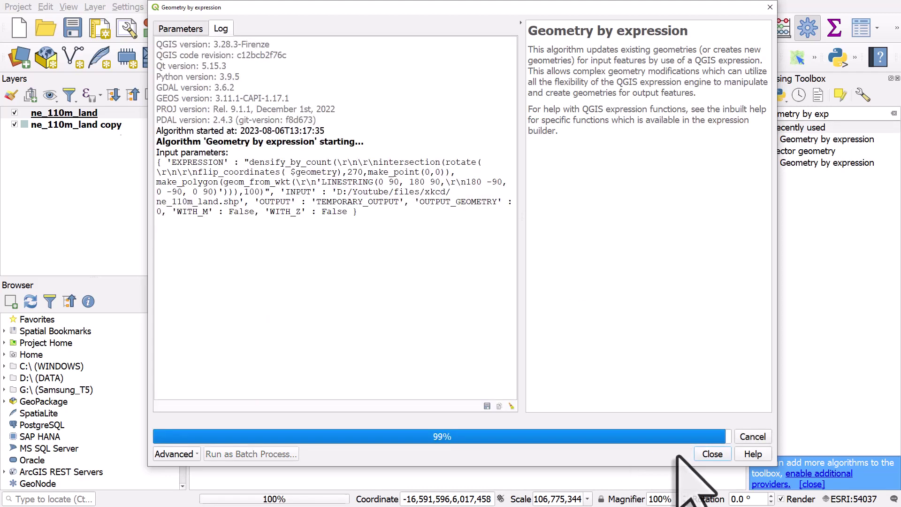
left_click(714, 454)
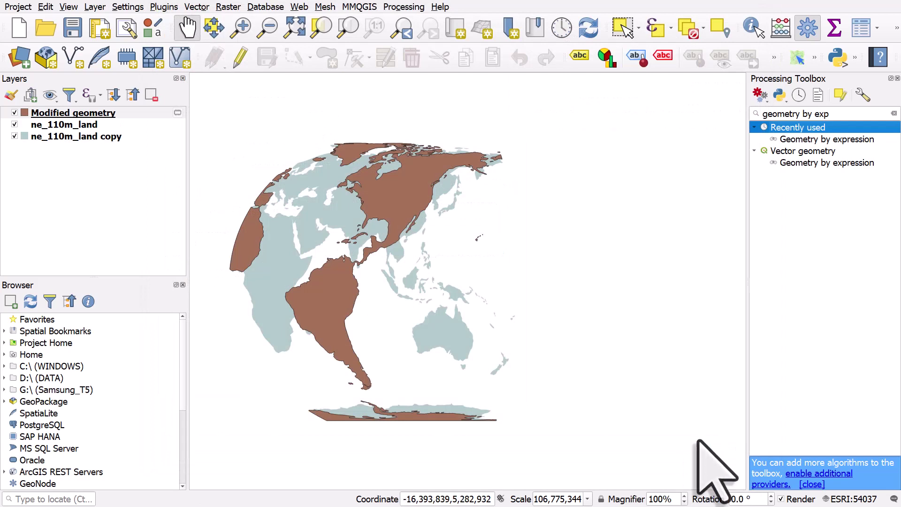
left_click(14, 112)
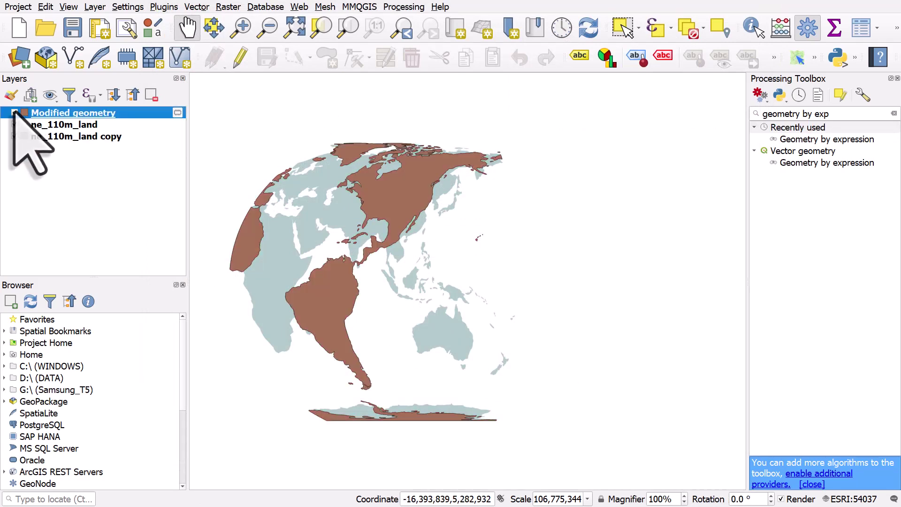
left_click(14, 112)
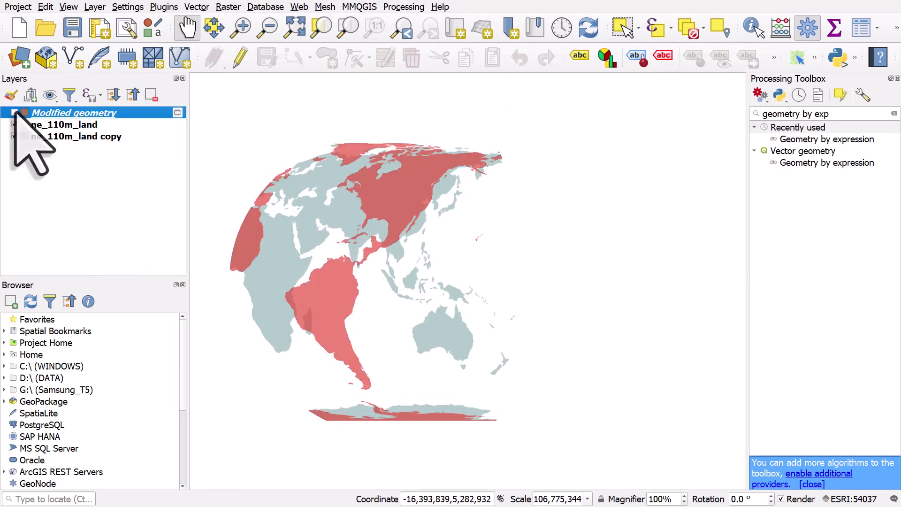
Copy the complete geometry generator expression from the ne_110m_land copy layer's symbology and accept the layer properties
left_click(104, 139)
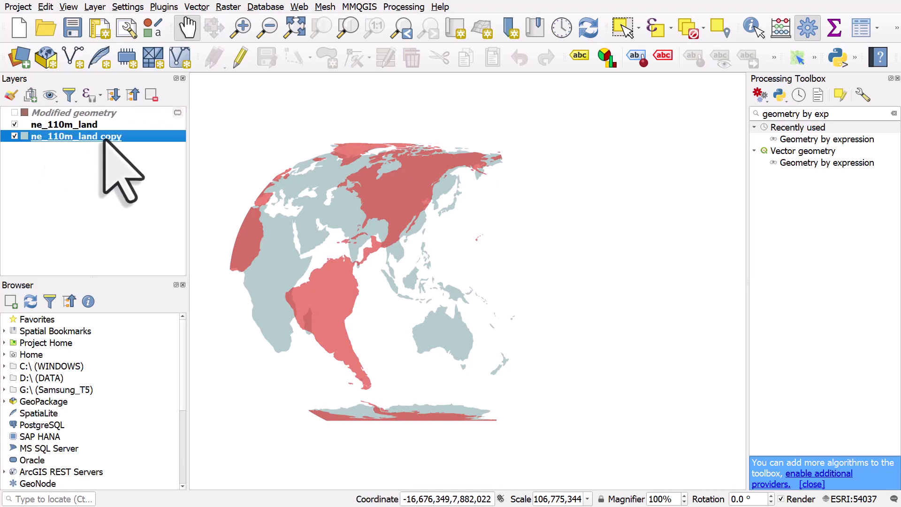
double_click(104, 140)
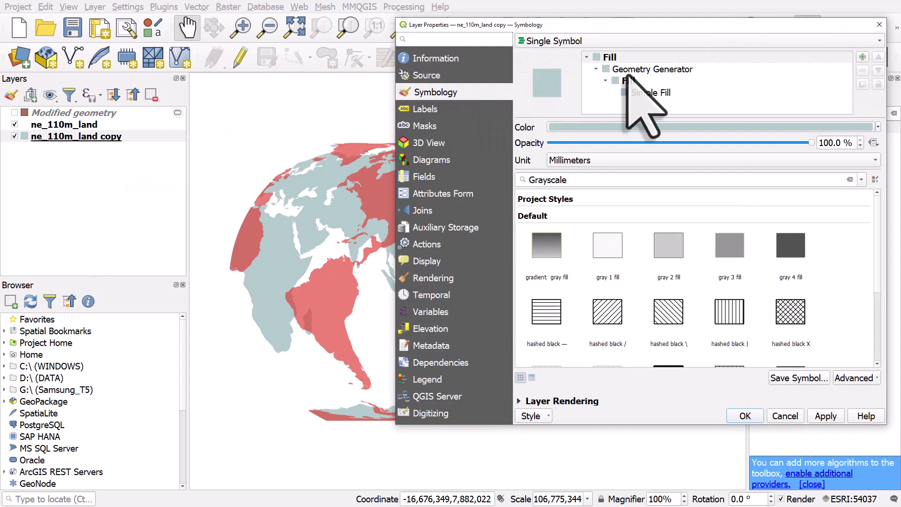
left_click(629, 70)
left_click_drag(683, 223, 525, 192)
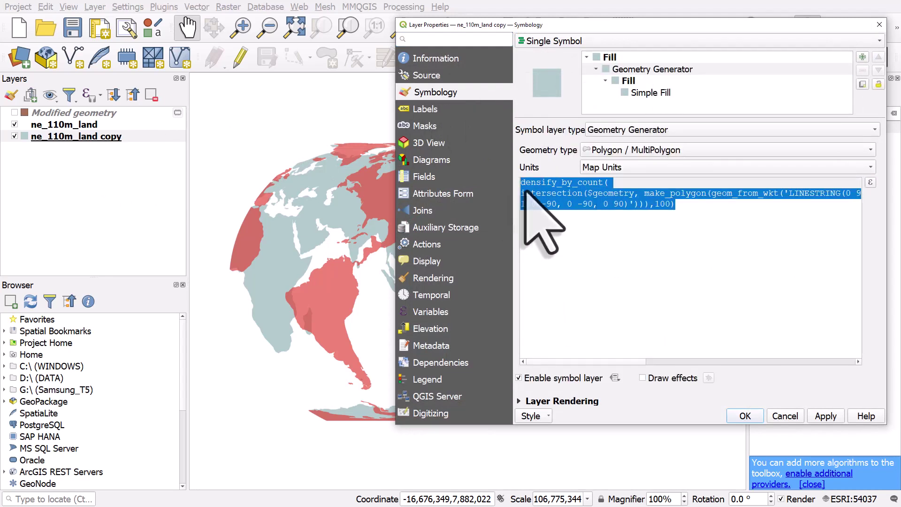
left_click(756, 416)
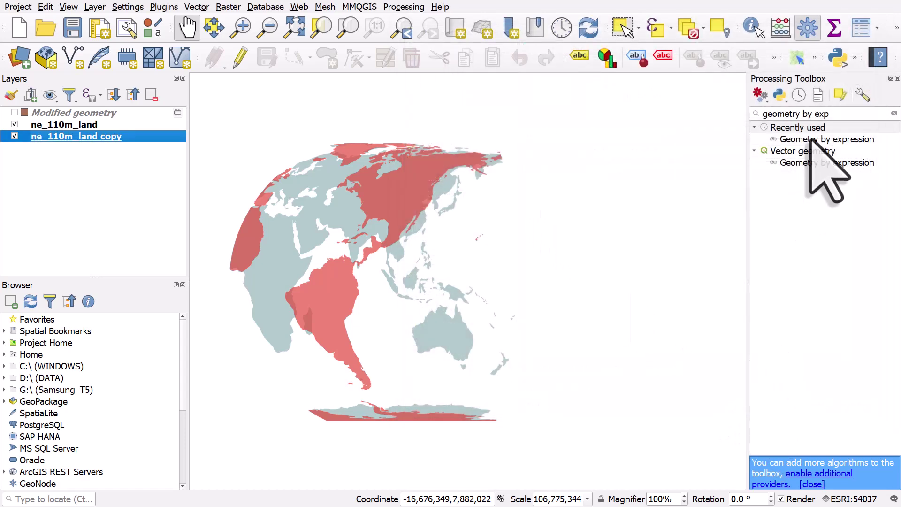
Set up Geometry by expression for ne_110m_land copy with Polygon output, replacing $geometry with the copied densify_by_count and intersection expression
double_click(812, 140)
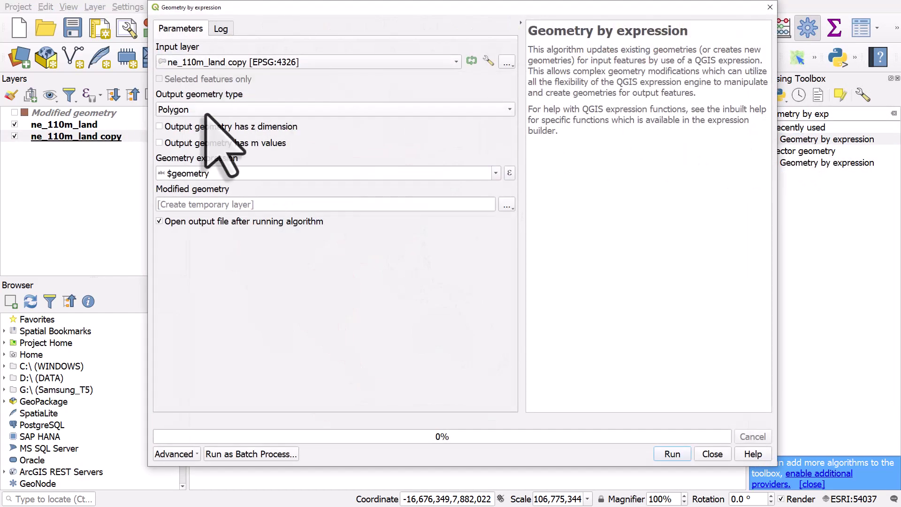
left_click(508, 173)
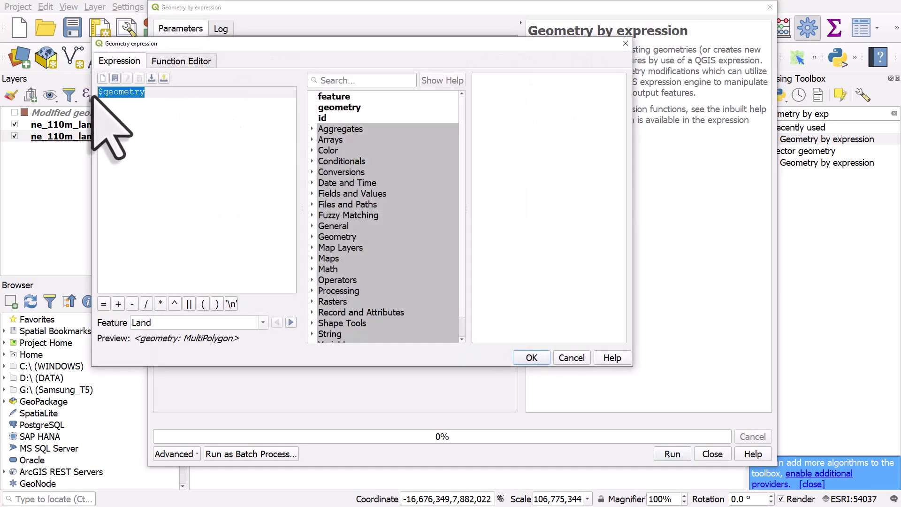
key("ctrl+a")
type("densify_by_count( intersection($geometry, make_polygon( geom_from_wkt('LINESTRING(0 90, 180 90, 180 -90, 0 -90, 0 90)'))),100)")
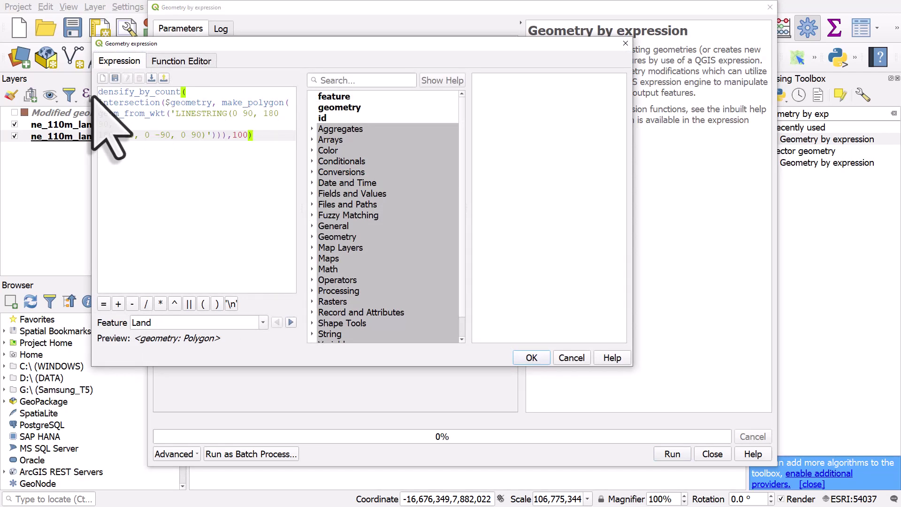
left_click(532, 358)
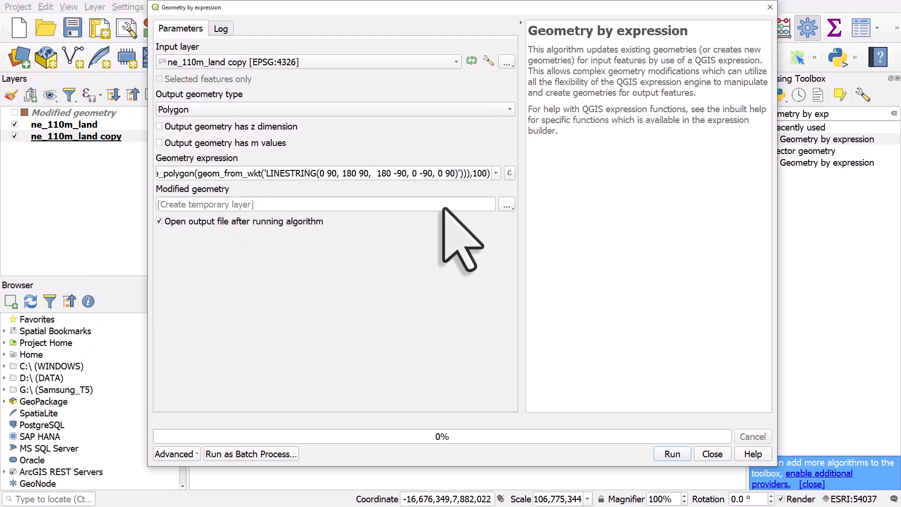
Run Geometry by expression on ne_110m_land copy into a temporary layer and close the dialog
left_click(506, 205)
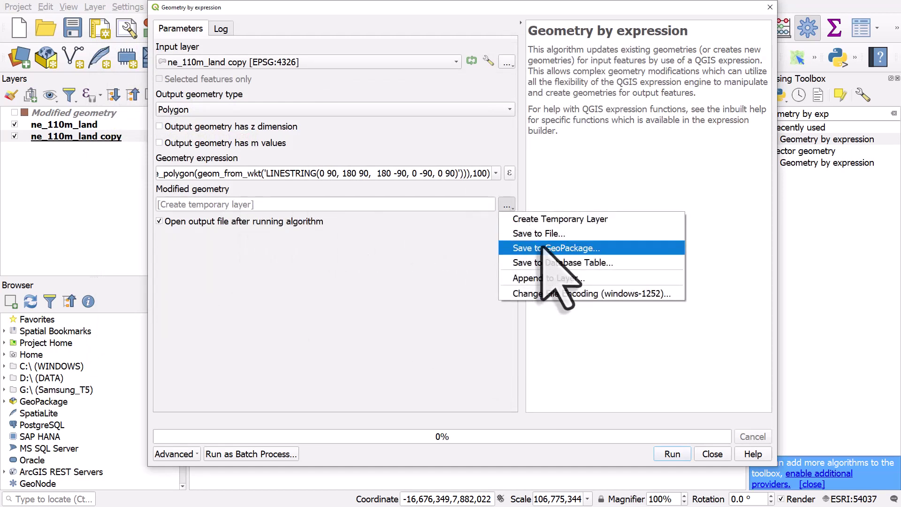
left_click(483, 272)
left_click(672, 454)
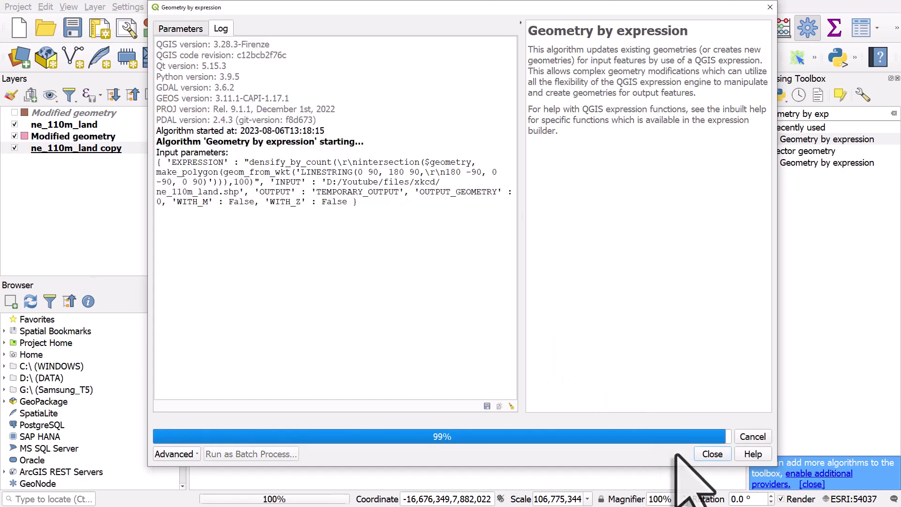
left_click(706, 453)
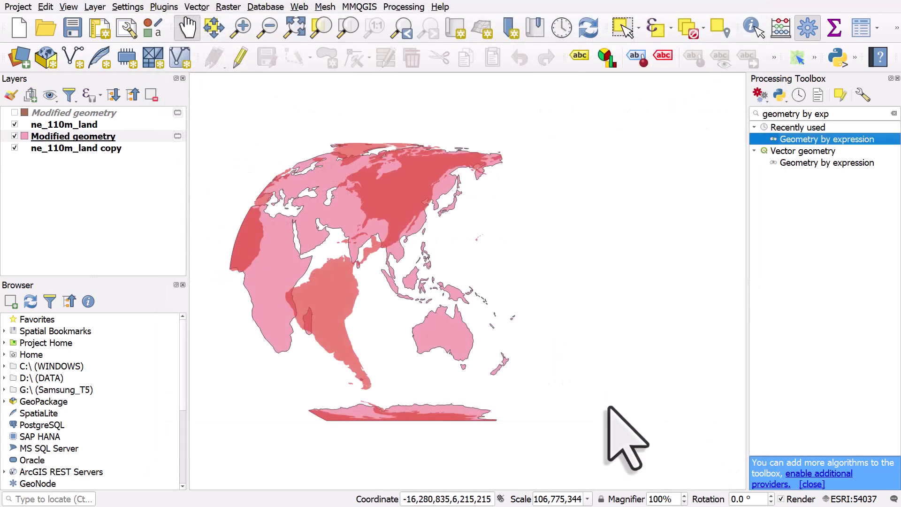
Hide ne_110m_land and ne_110m_land copy, show both Modified geometry layers, and zoom the map to its full extent
left_click(18, 137)
left_click(14, 124)
left_click(15, 148)
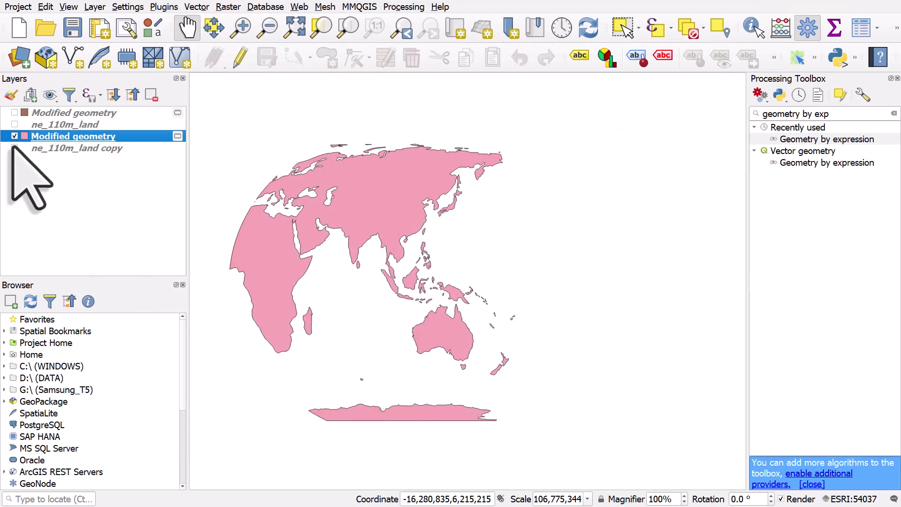
left_click(15, 112)
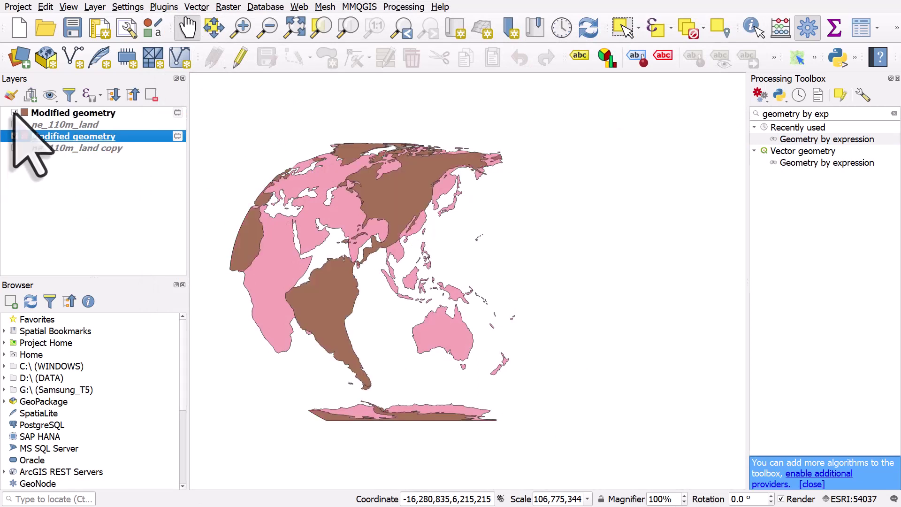
left_click(301, 29)
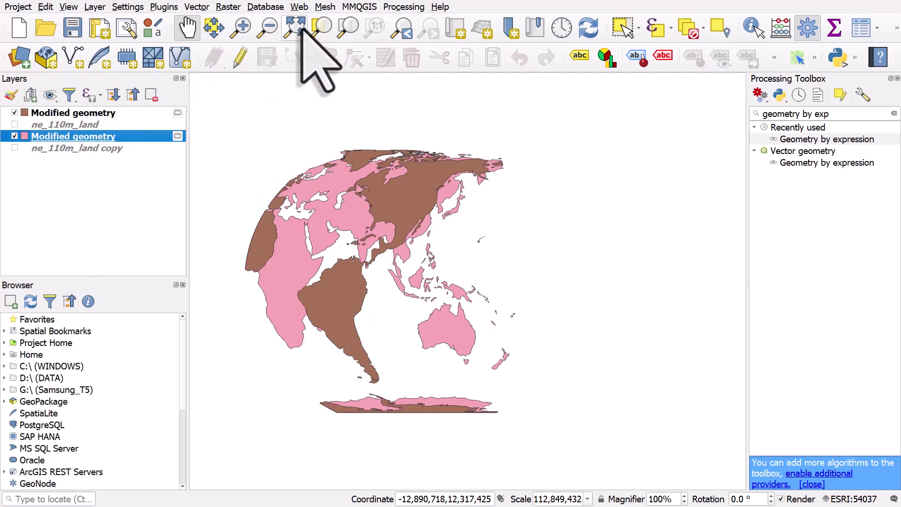
Find the Merge vector layers algorithm by searching for "merge", clear the search and open the algorithm from the recently used ones
left_click(894, 114)
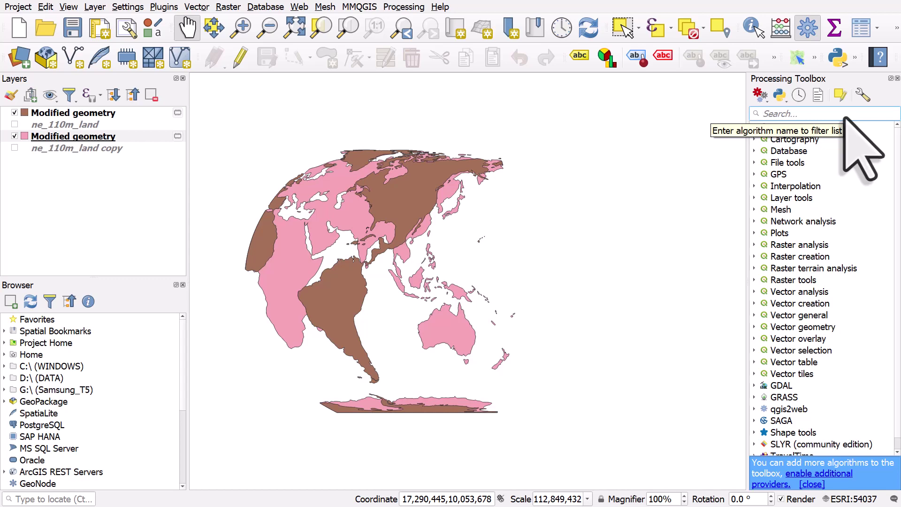
type("merge")
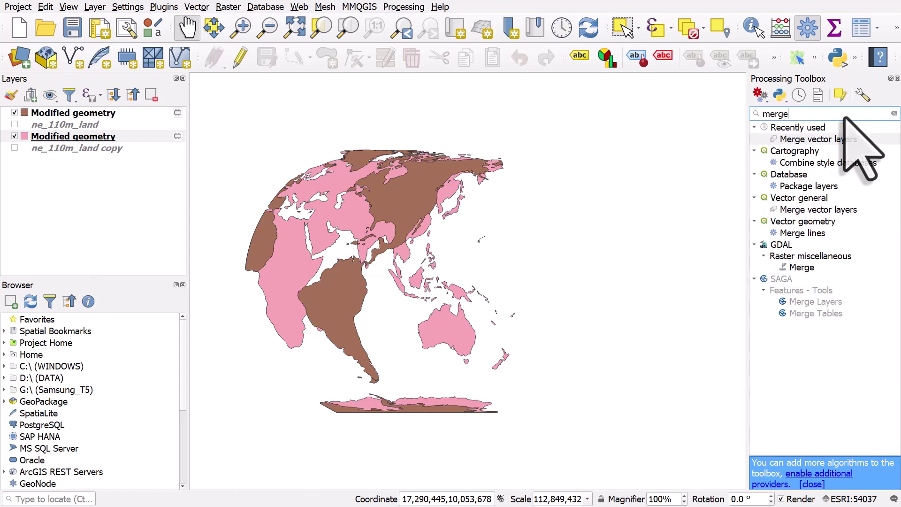
left_click(843, 138)
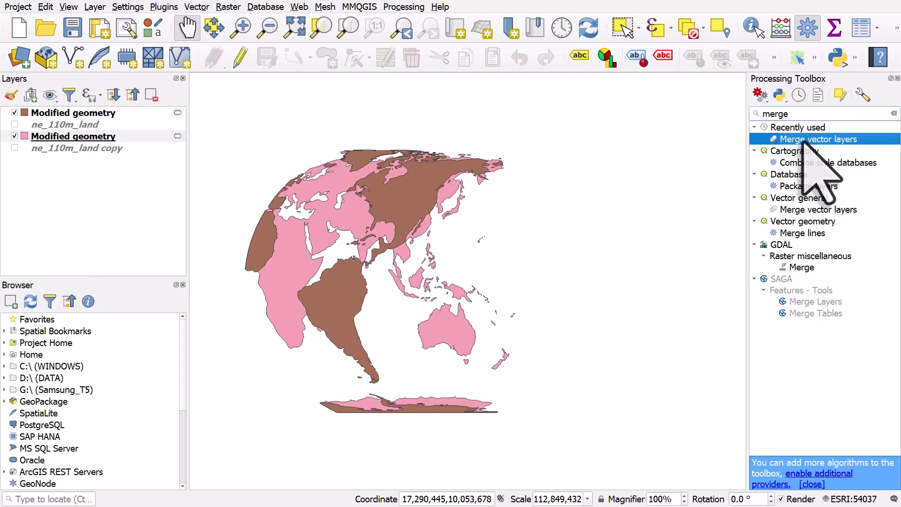
left_click(894, 114)
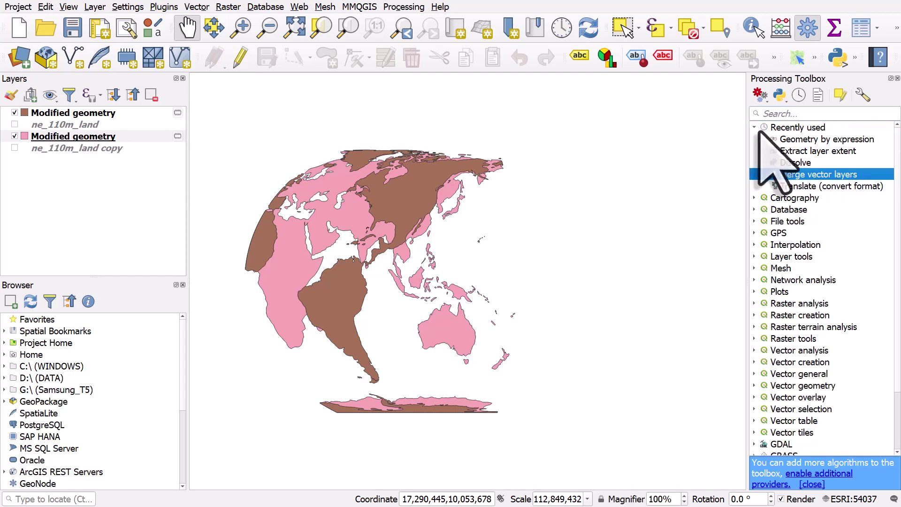
double_click(810, 174)
Merge the two Modified geometry layers into one temporary layer, leaving the destination CRS unset
left_click(507, 62)
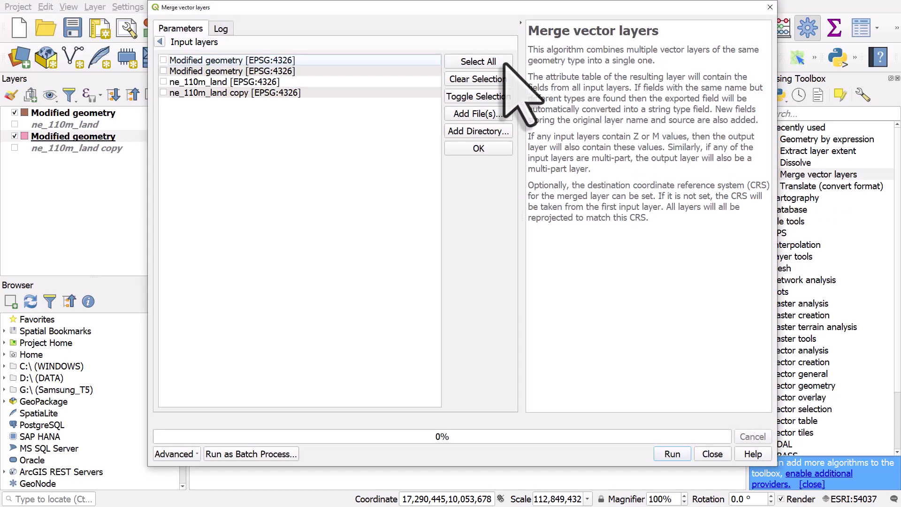
left_click(163, 60)
left_click(163, 71)
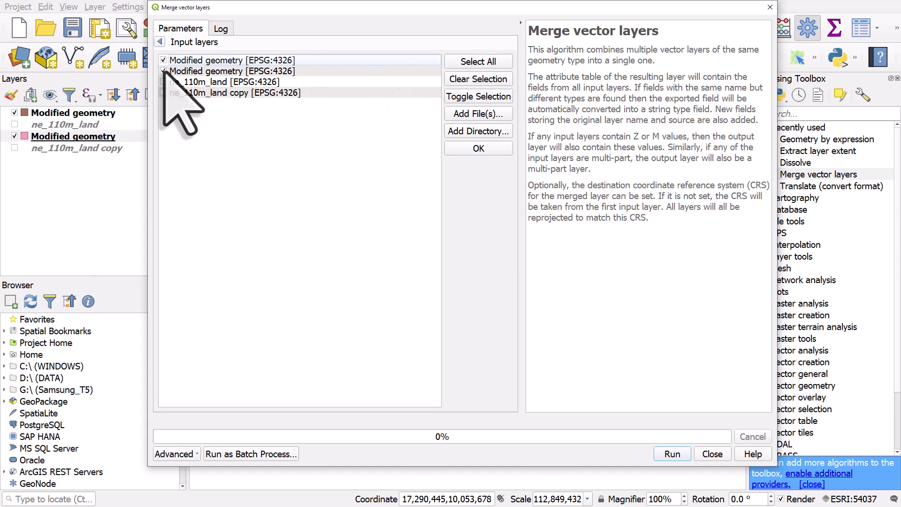
left_click(479, 150)
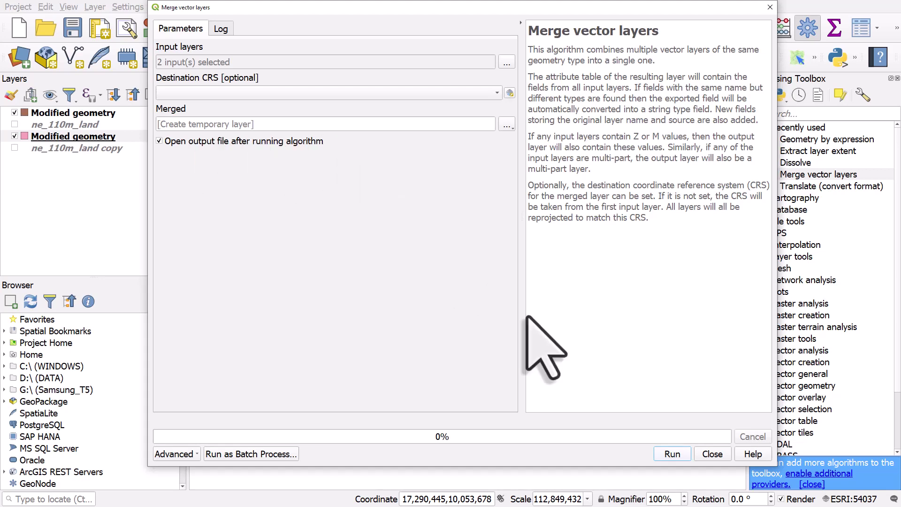
left_click(671, 454)
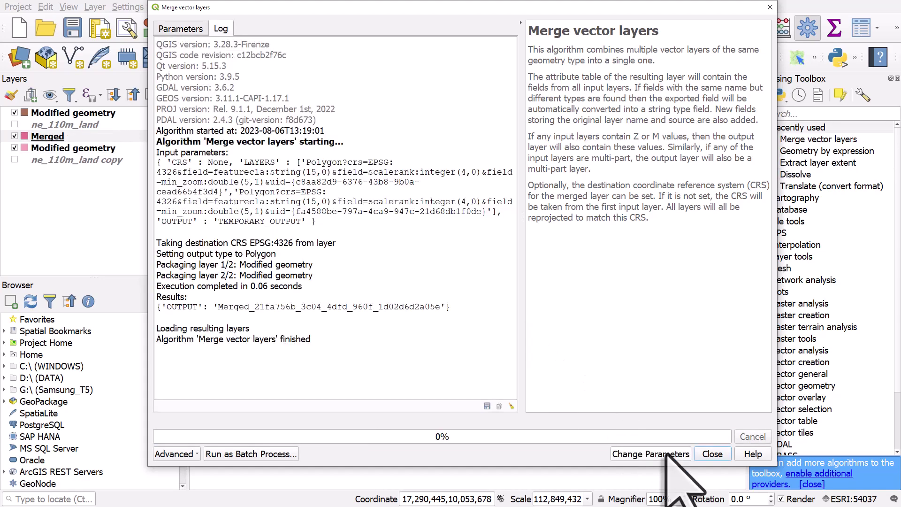
Close the Merge vector layers dialog and hide both Modified geometry layers so only Merged is shown
left_click(712, 454)
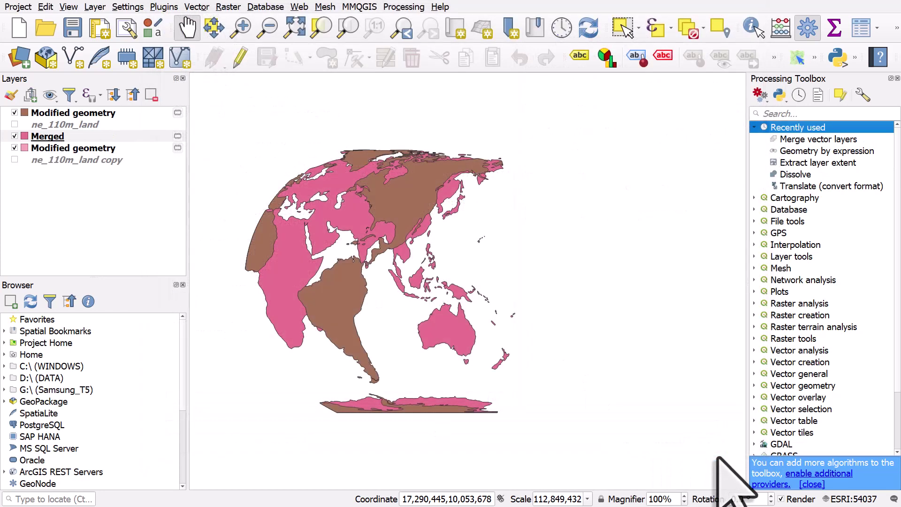
left_click(16, 135)
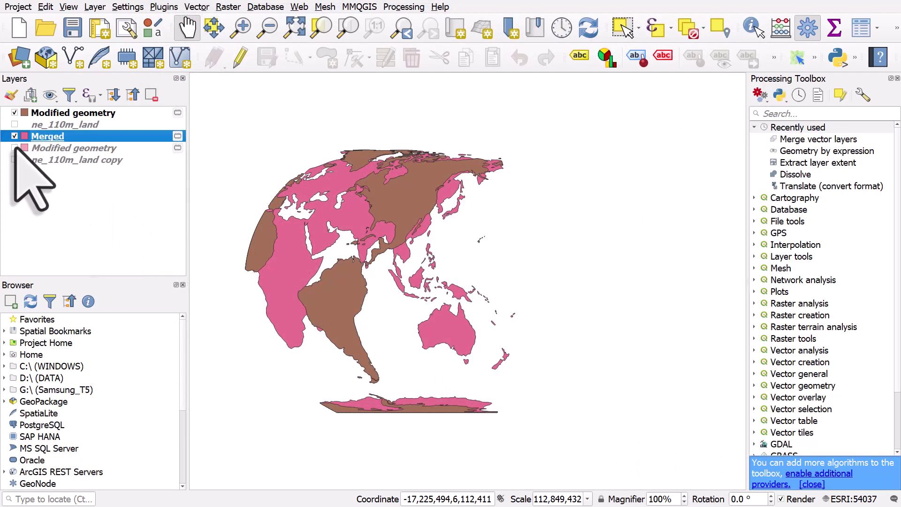
left_click(14, 113)
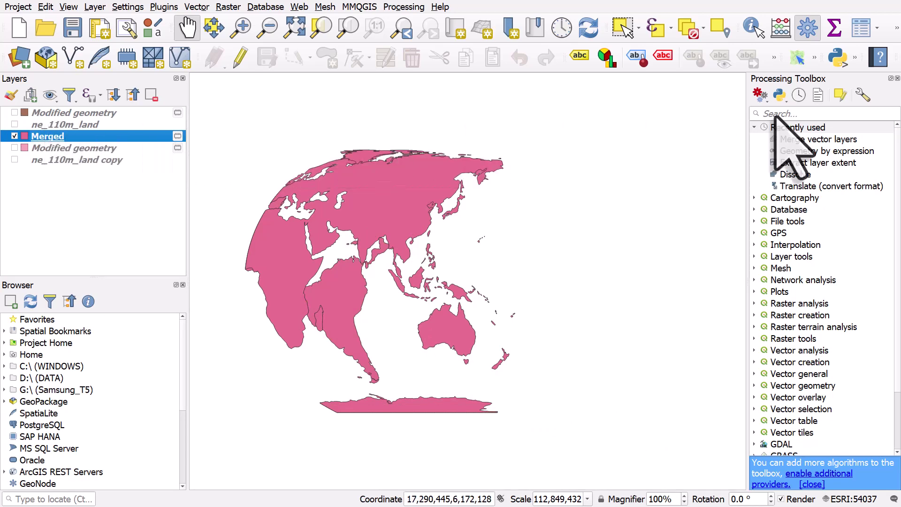
Search the toolbox for "dissolve" and try to dissolve the Merged layer into a temporary layer without any dissolve field
left_click(855, 116)
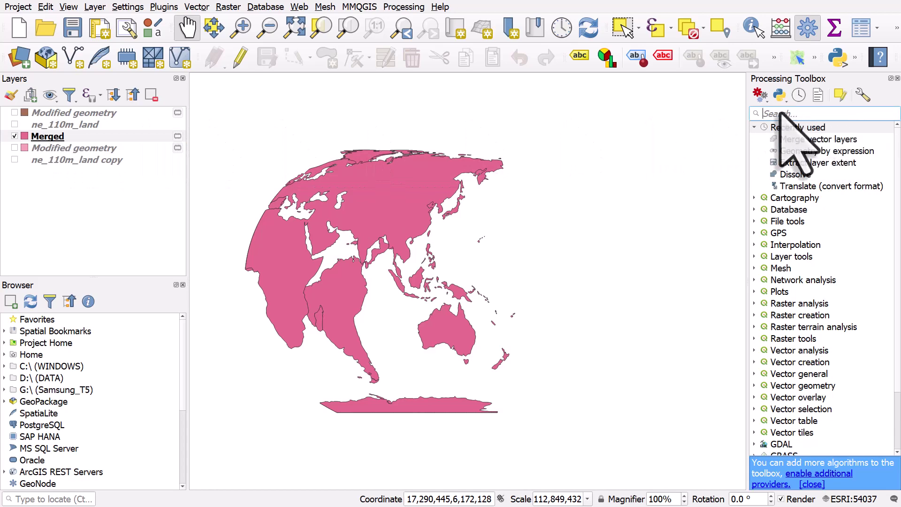
type("issolve")
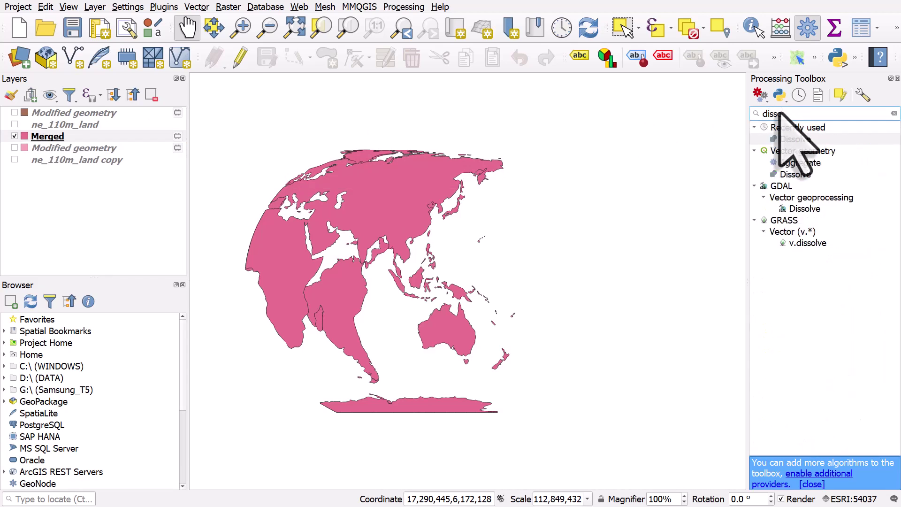
double_click(793, 139)
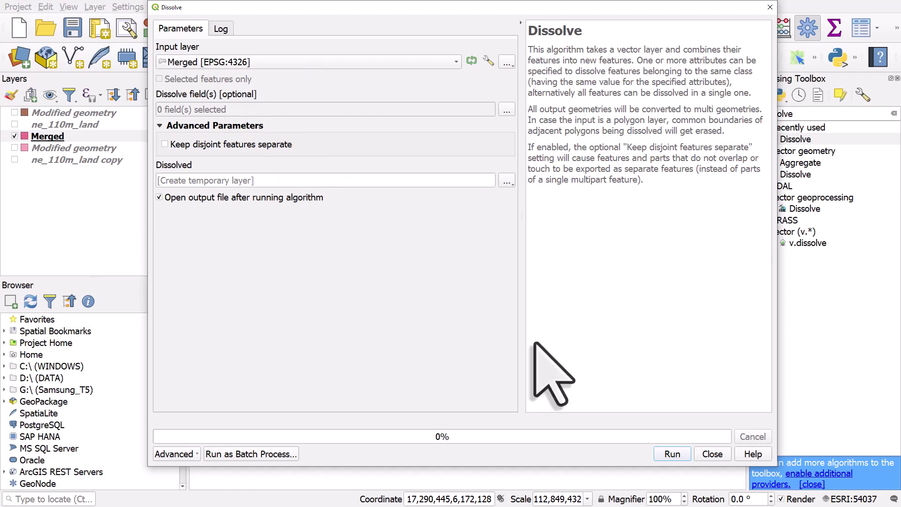
left_click(672, 453)
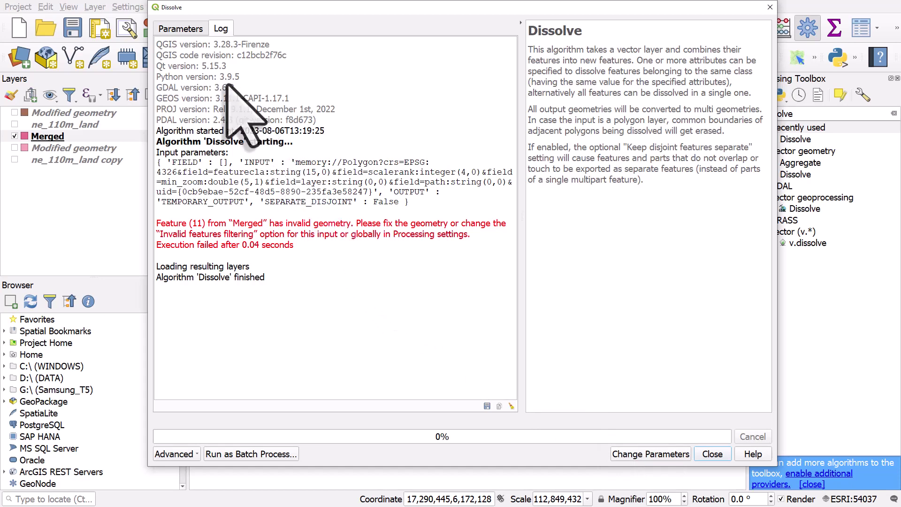
Set the input layer's invalid feature filtering to Do not Filter (Better Performance) and run Dissolve on Merged again
left_click(186, 30)
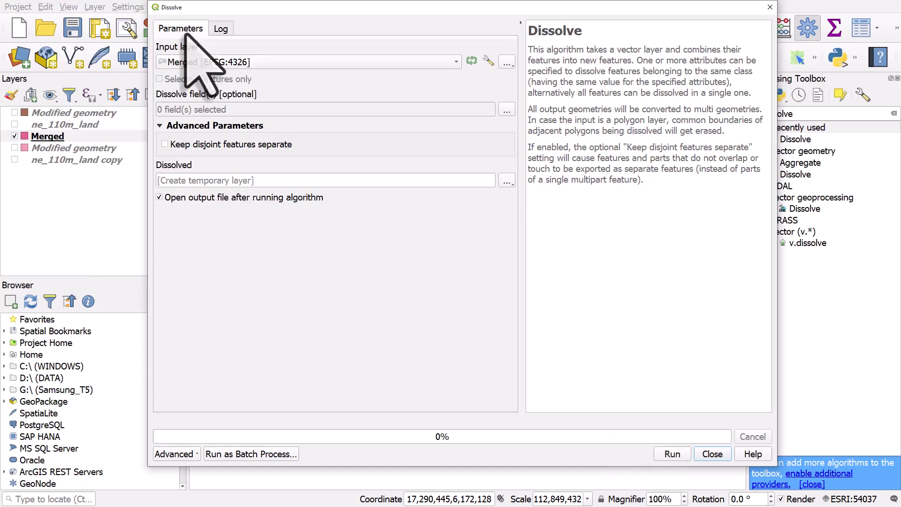
left_click(488, 61)
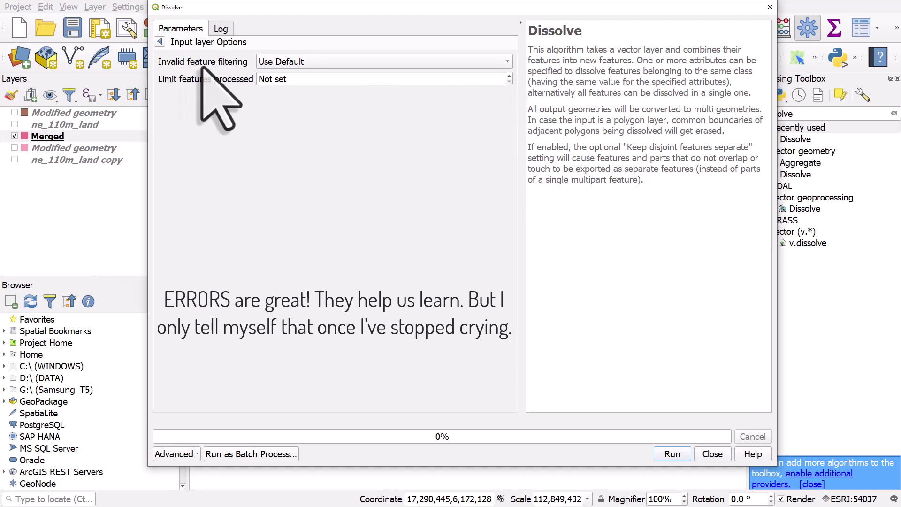
left_click(280, 66)
left_click(295, 78)
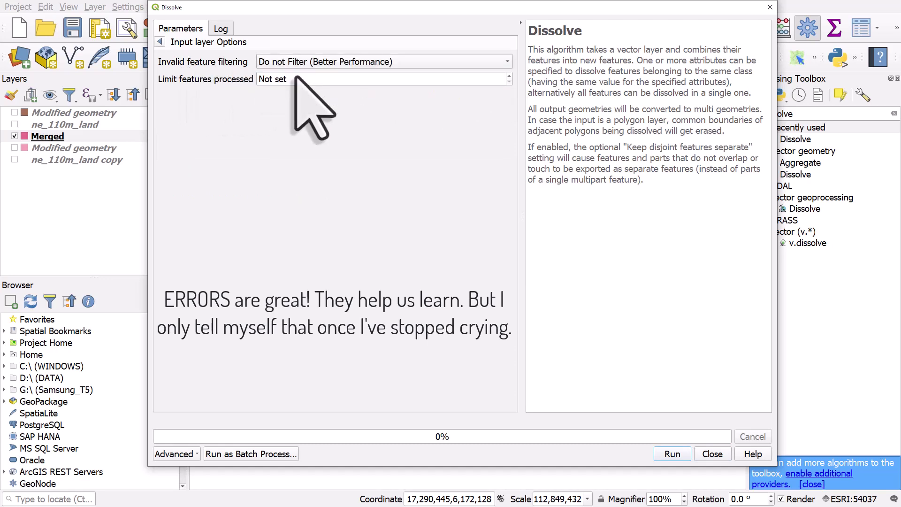
left_click(160, 42)
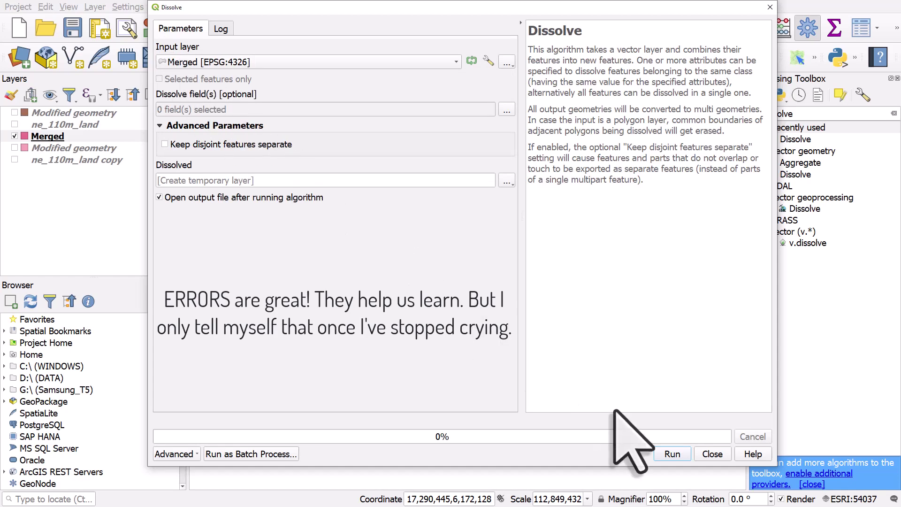
left_click(671, 453)
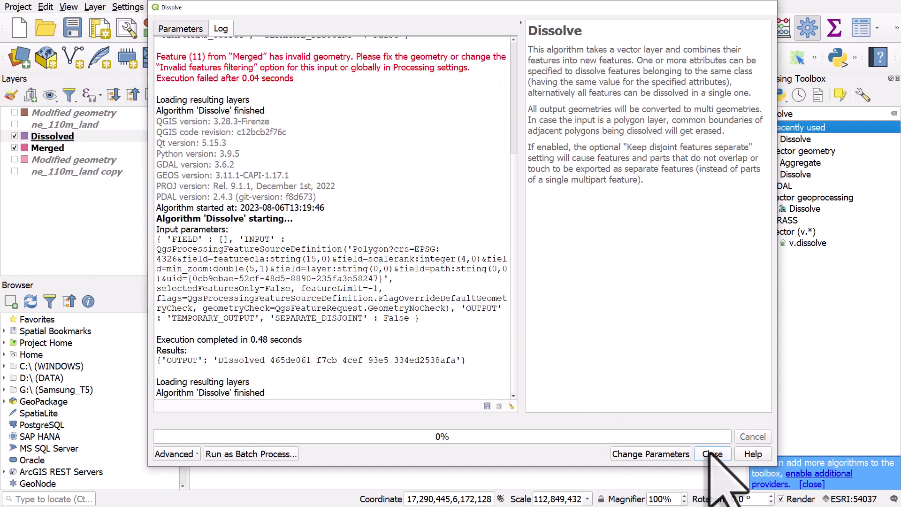
Close the Dissolve dialog and hide the Merged layer so only Dissolved is shown
left_click(713, 454)
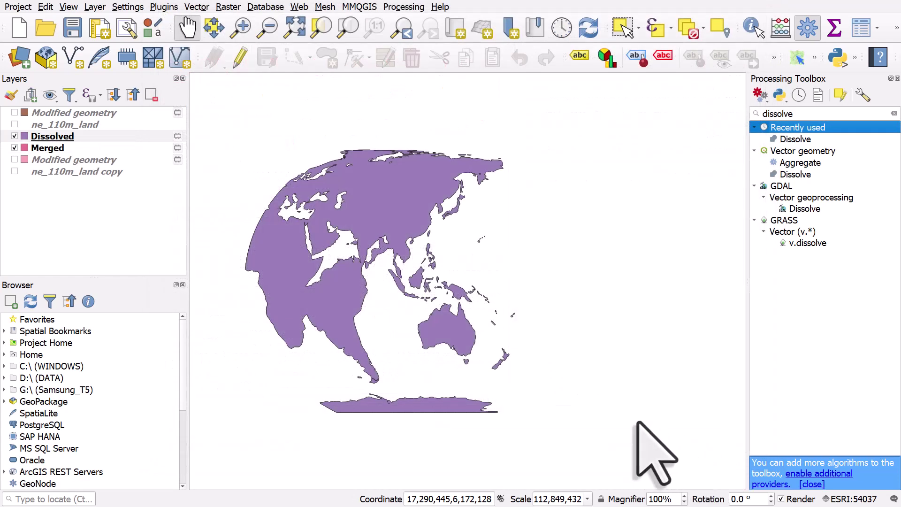
left_click(14, 148)
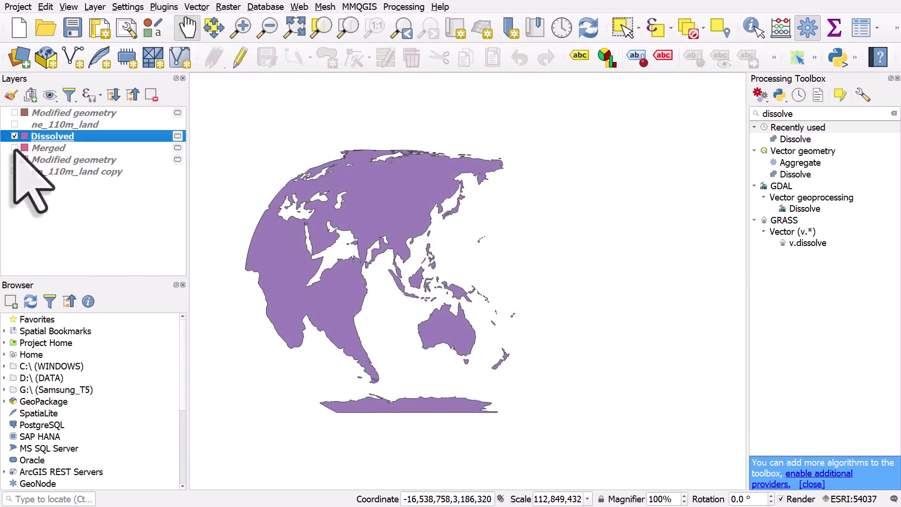
left_click_drag(465, 195, 428, 197)
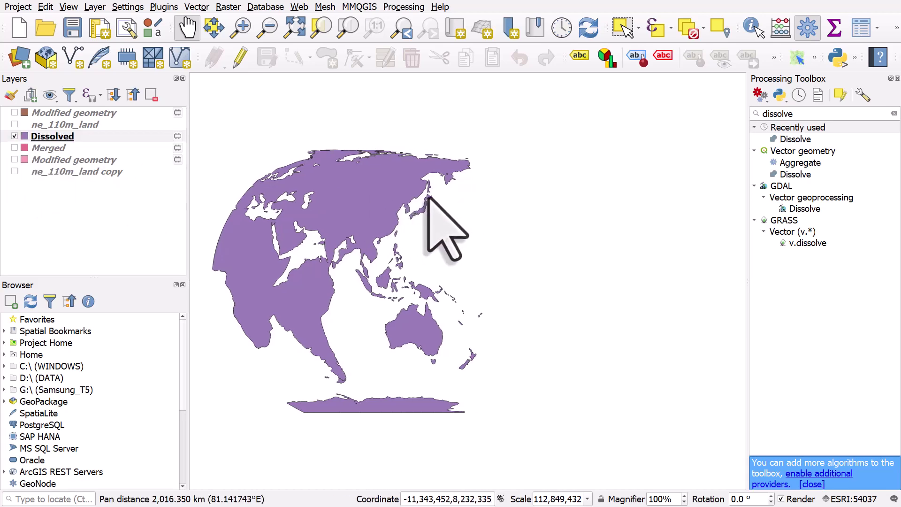
left_click_drag(28, 84, 0, 34)
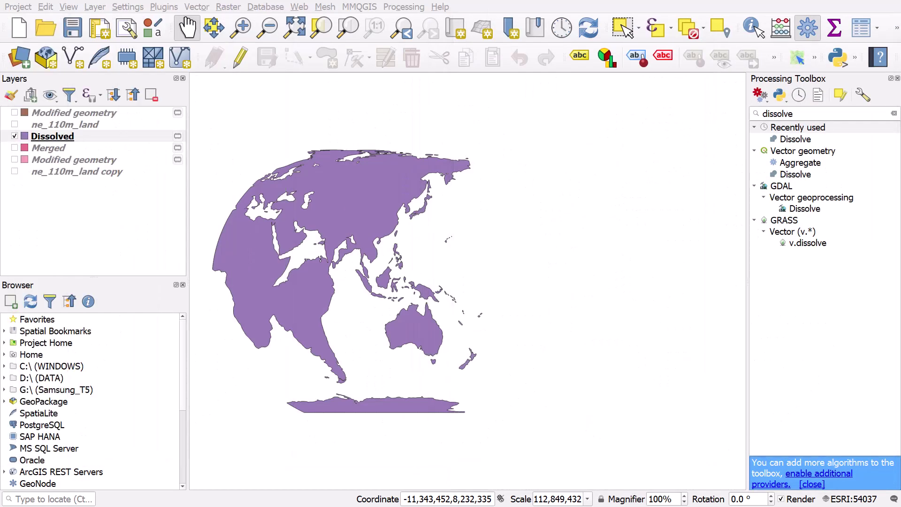
left_click_drag(396, 263, 498, 259)
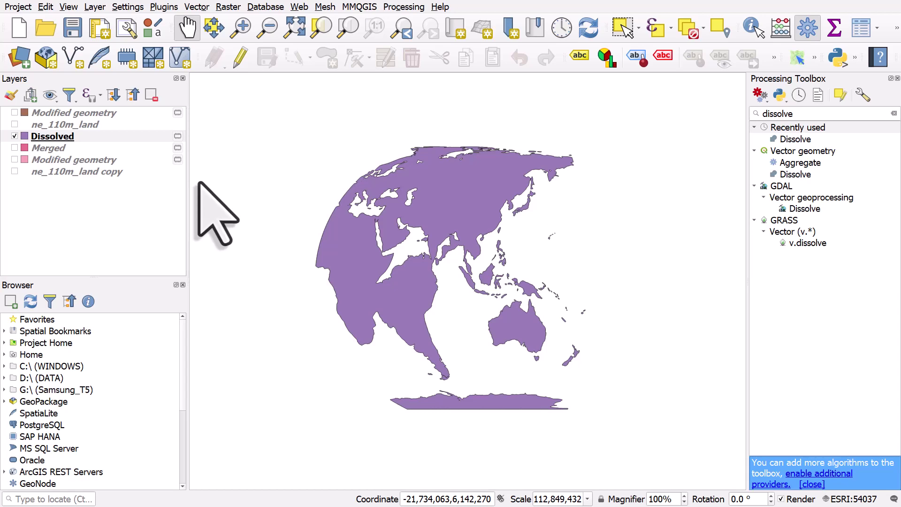
Clear the toolbox search, search for "extent" and open the Extract layer extent algorithm
left_click(894, 113)
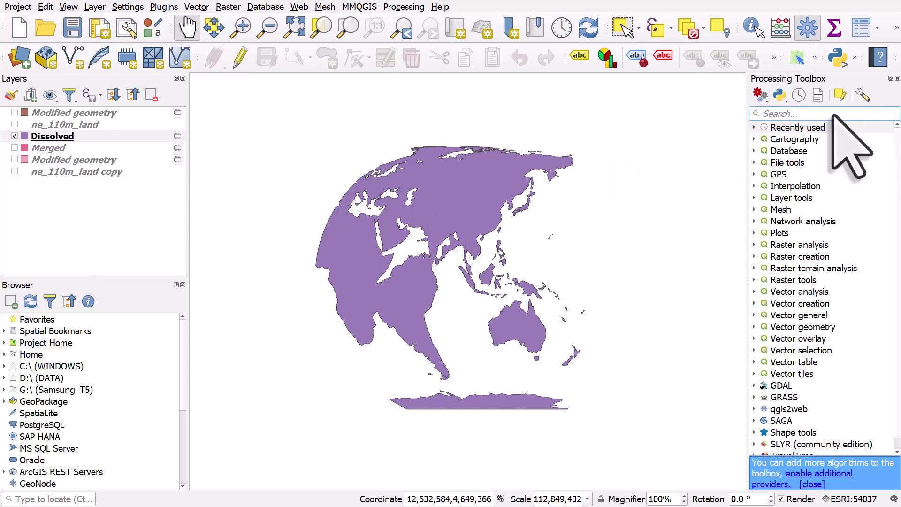
left_click(818, 115)
type("extent")
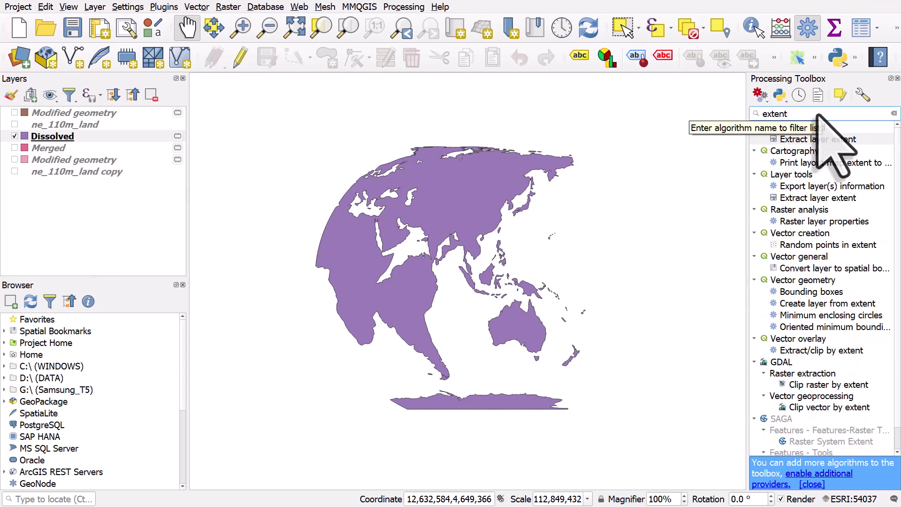
left_click(823, 139)
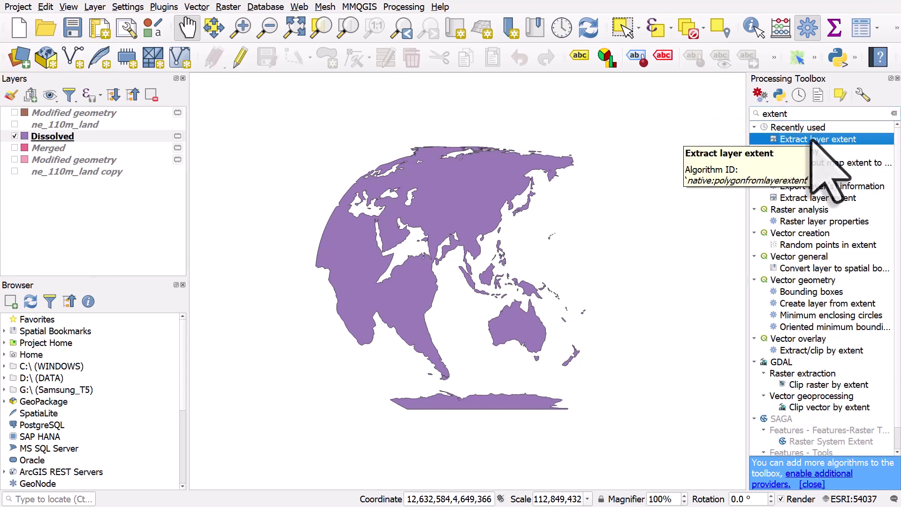
double_click(815, 142)
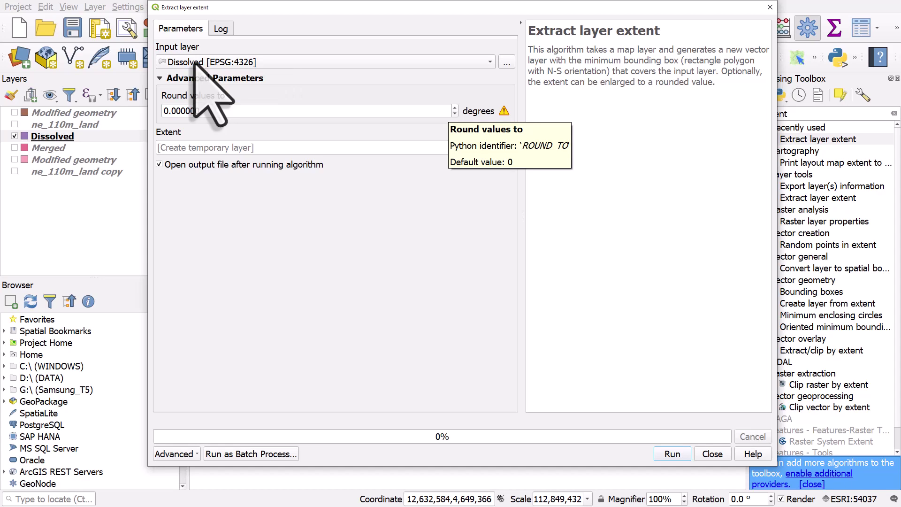
Run Extract layer extent on Dissolved into a temporary layer and close the dialog
left_click(507, 148)
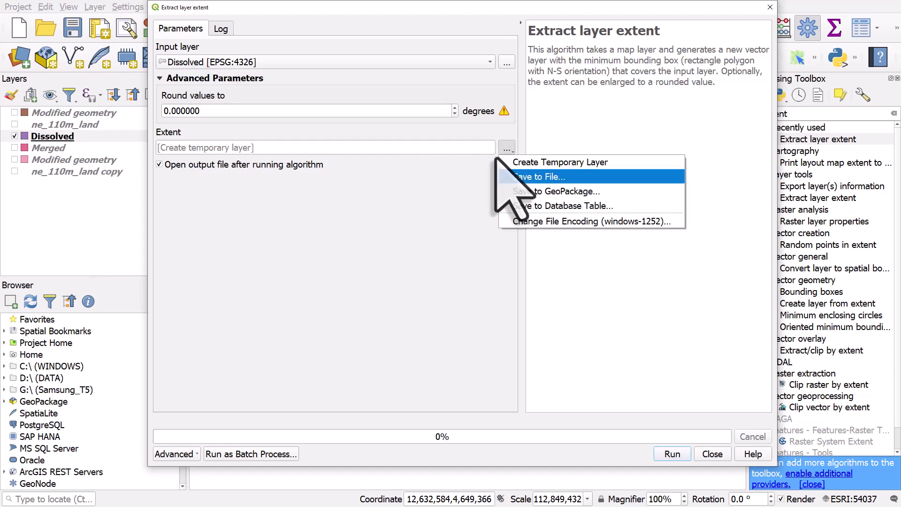
left_click(469, 187)
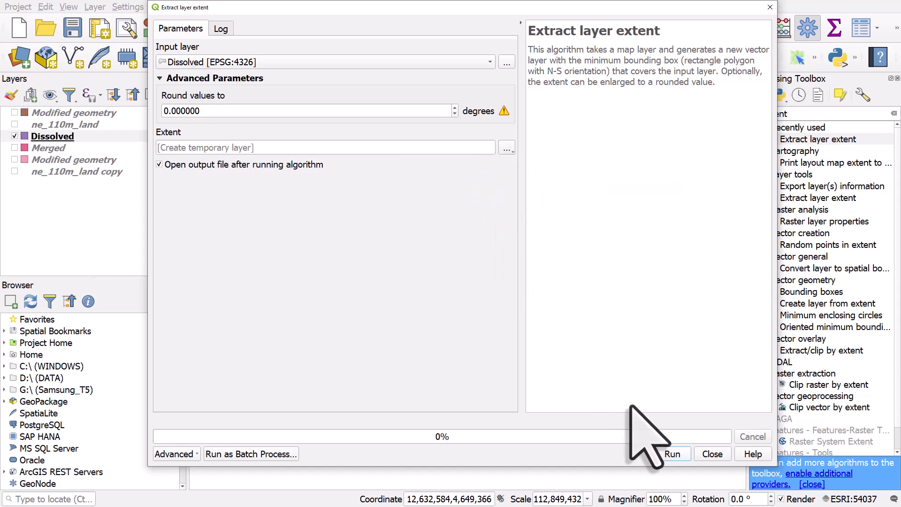
left_click(673, 454)
left_click(711, 454)
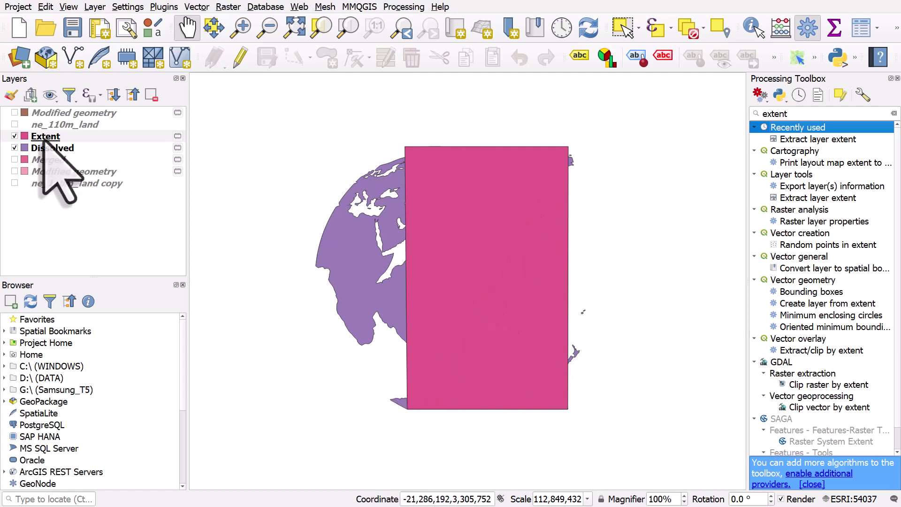
Open the Extent layer's symbology and change its Simple Fill symbol layer type to Geometry Generator
left_click(44, 139)
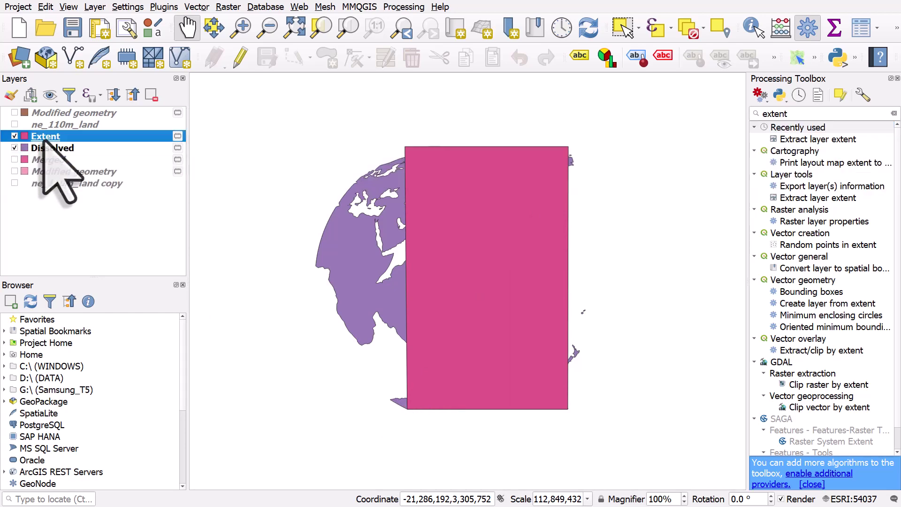
double_click(44, 137)
left_click_drag(578, 24, 385, 26)
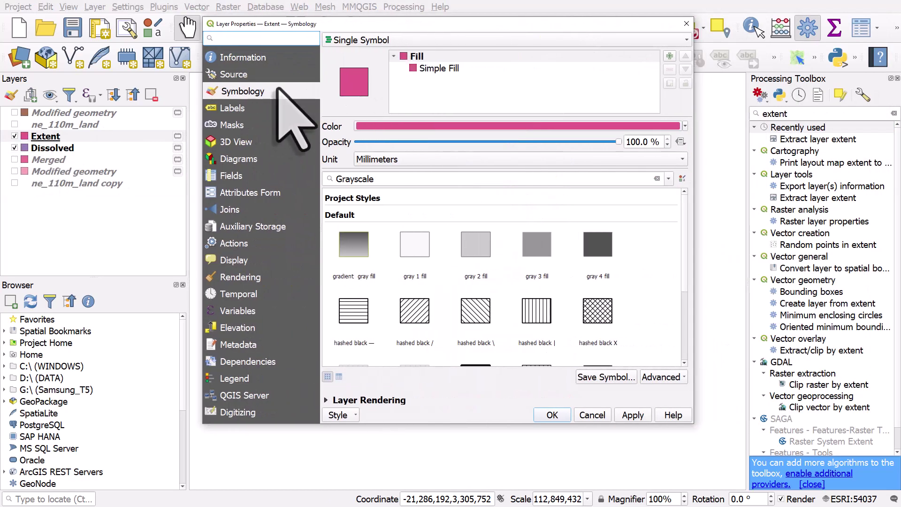
left_click(474, 69)
left_click(428, 127)
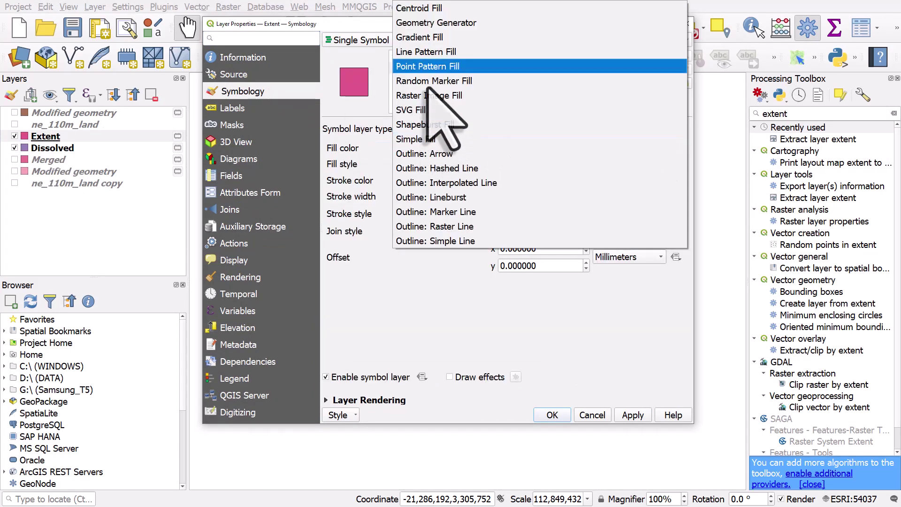
left_click(431, 23)
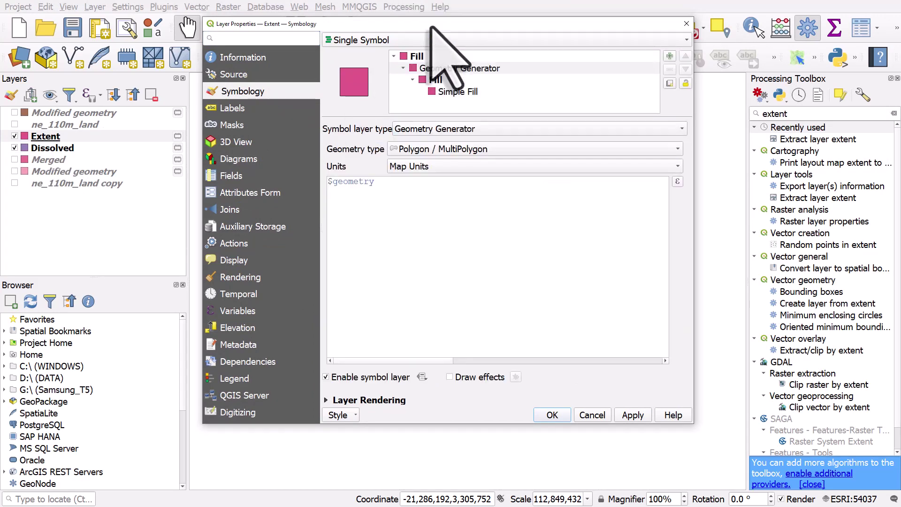
Set the Extent layer's generator expression to densify_by_count($geometry,100), confirm the properties, and move Extent below Dissolved in the layer order
left_click(347, 183)
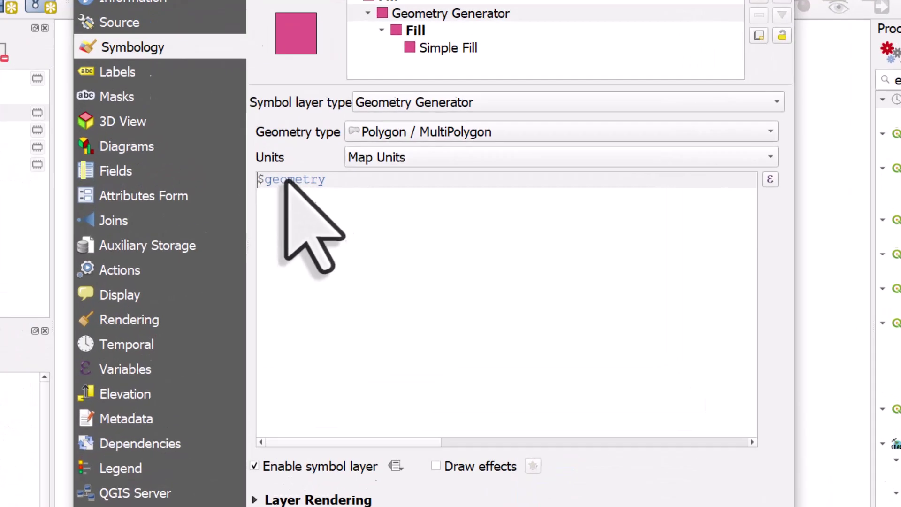
type("densify")
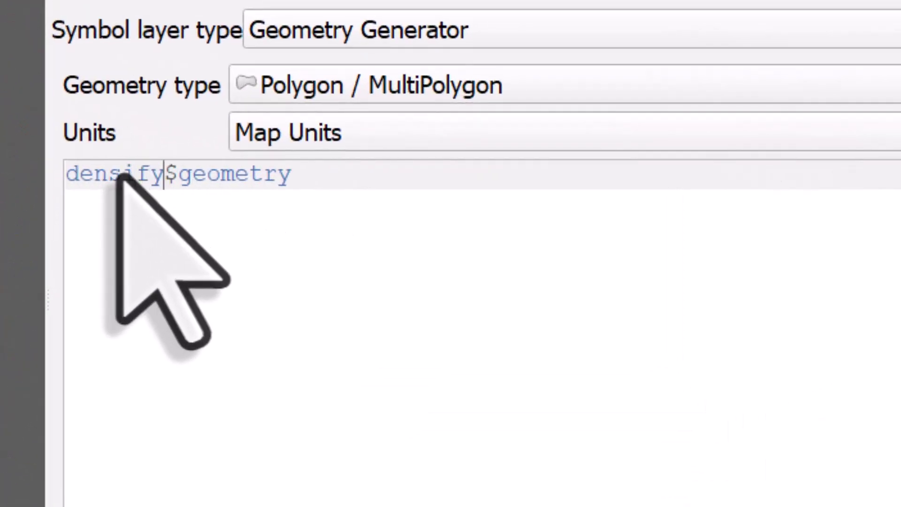
type("_by_count")
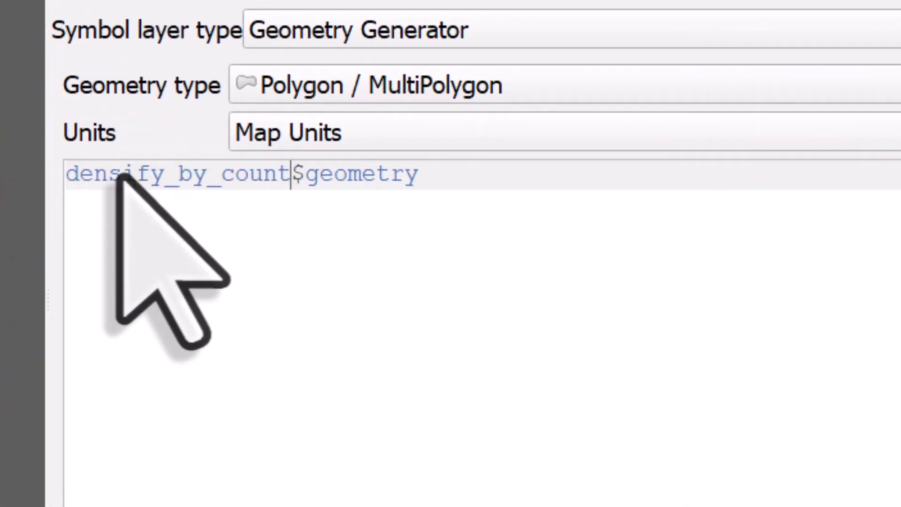
type("(")
left_click(469, 192)
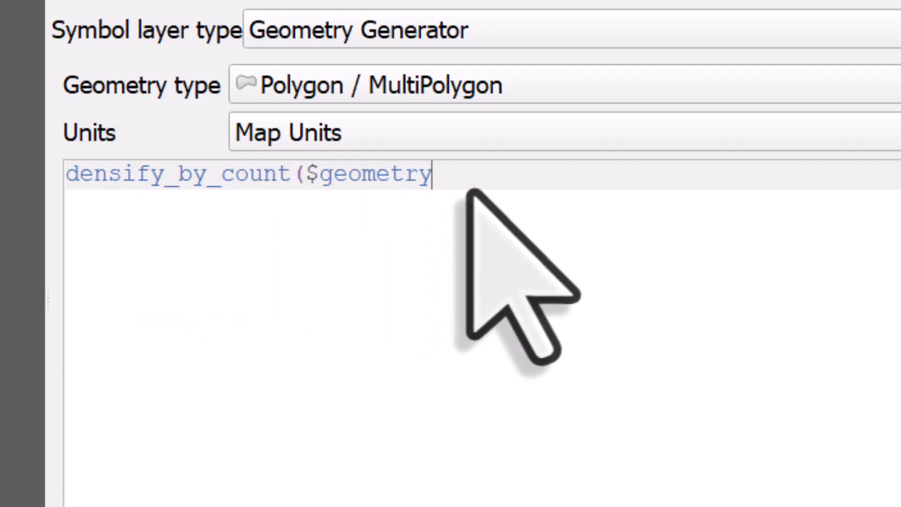
type(",100)")
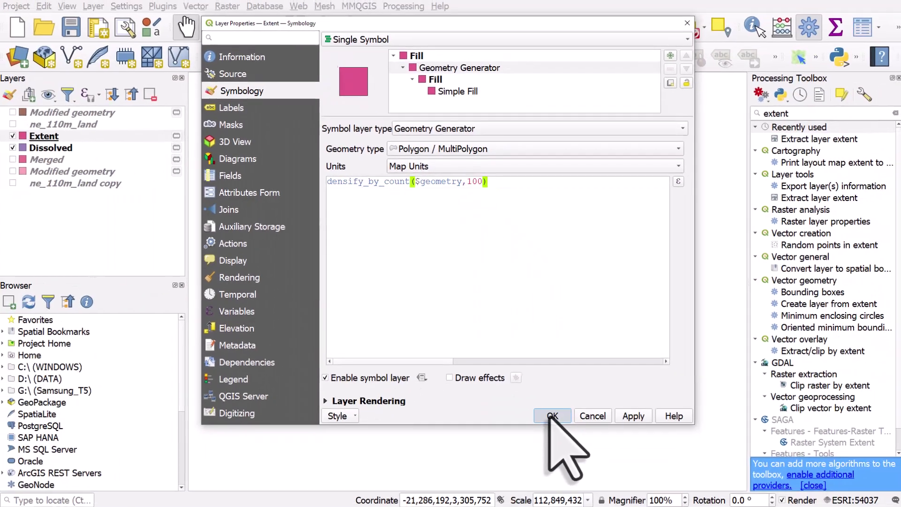
left_click(548, 416)
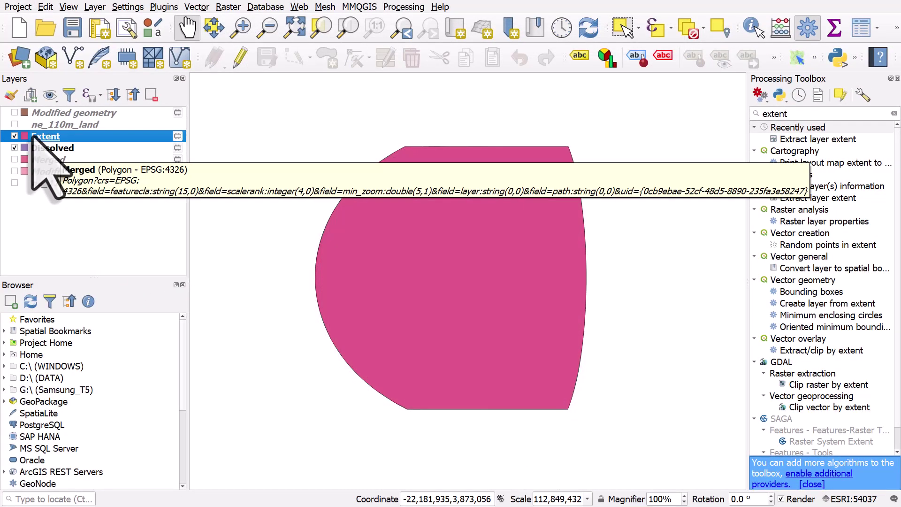
left_click_drag(30, 139, 43, 158)
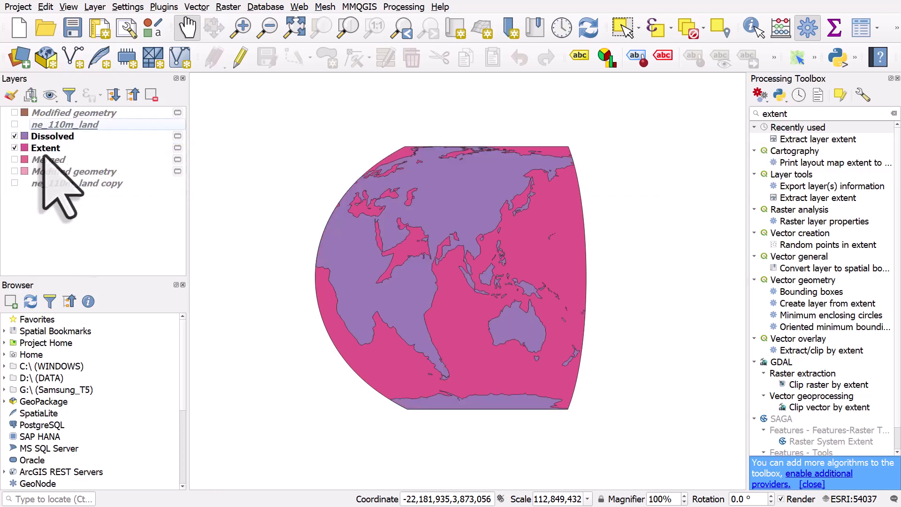
Switch to the xkcd comic in the browser to compare it with the map, and return to QGIS
left_click_drag(354, 174, 275, 183)
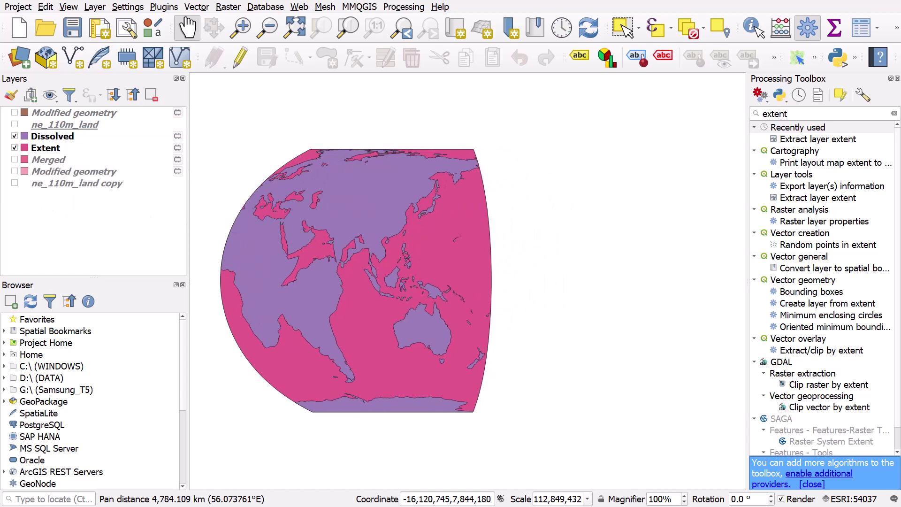
key("alt+Tab")
left_click_drag(417, 91, 784, 44)
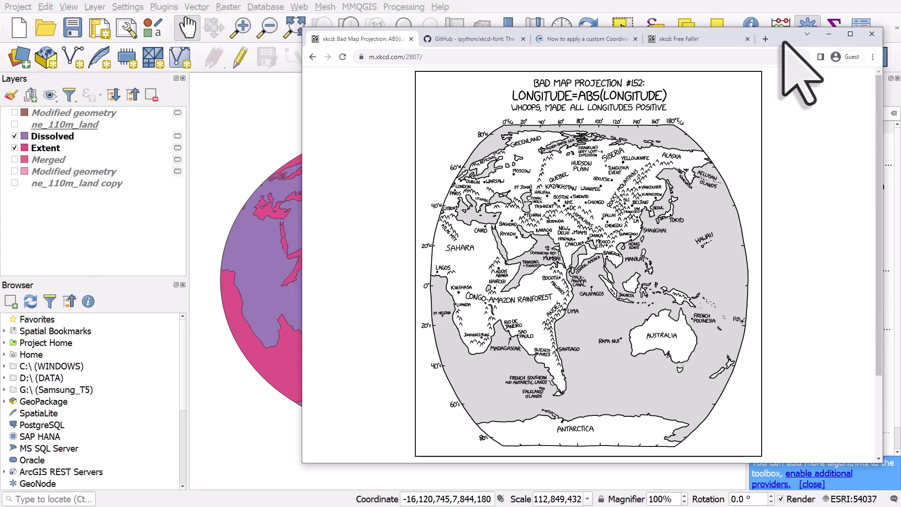
key("alt+Tab")
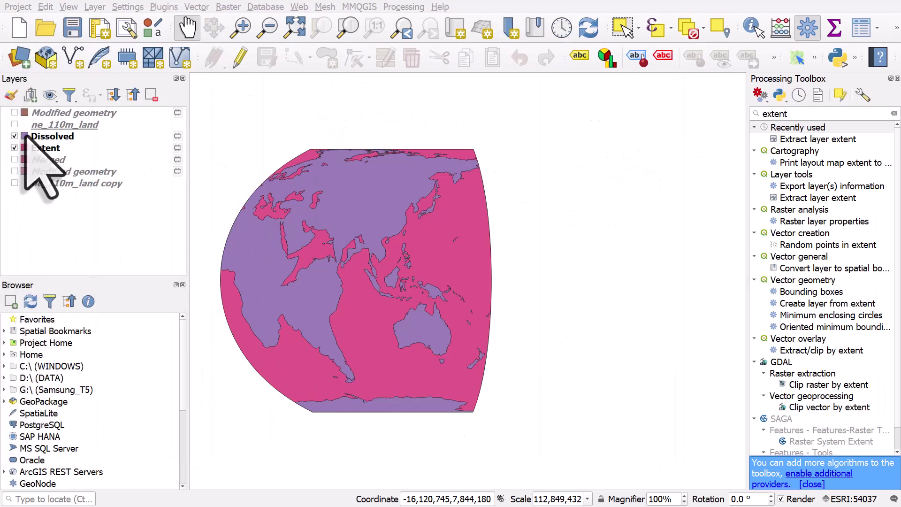
Set the Dissolved layer's Simple Fill to the white sampled from the comic, with a 0.46 mm stroke width, and confirm the properties
double_click(26, 138)
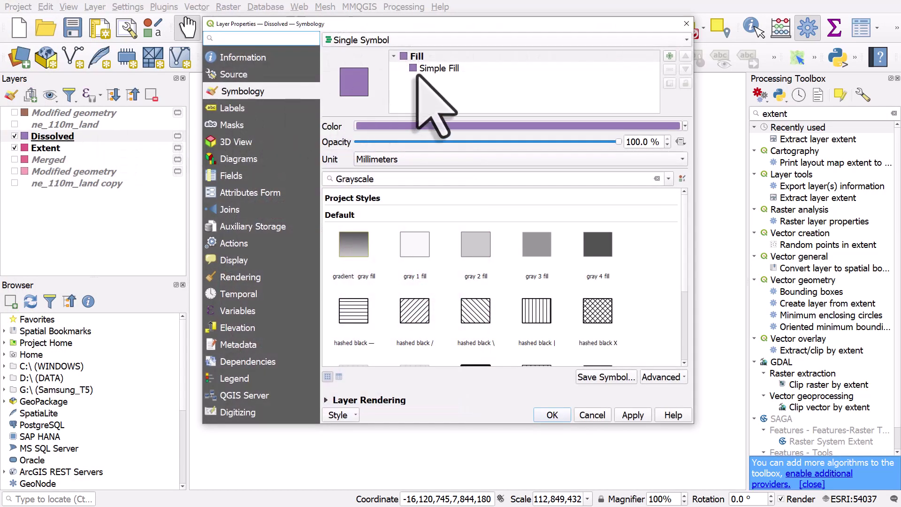
left_click(436, 69)
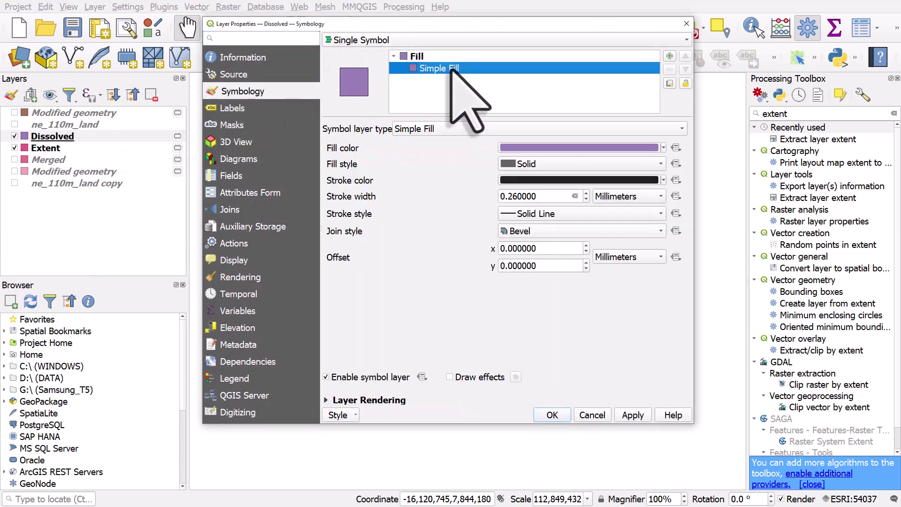
left_click(664, 149)
left_click(664, 149)
left_click(664, 148)
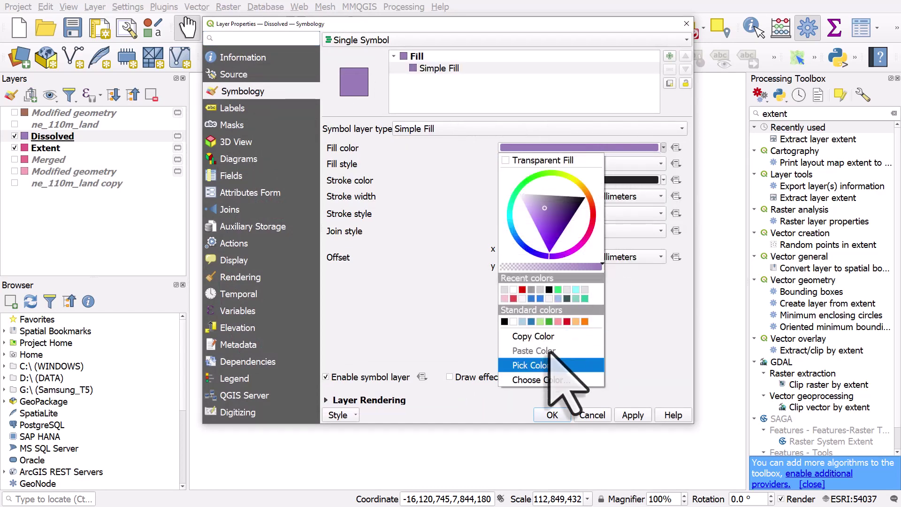
left_click(545, 366)
left_click(93, 175)
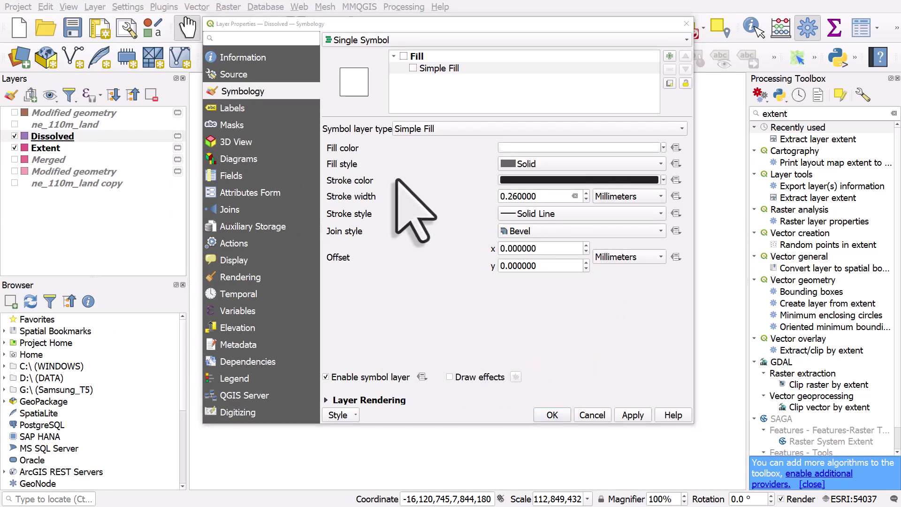
left_click(586, 193)
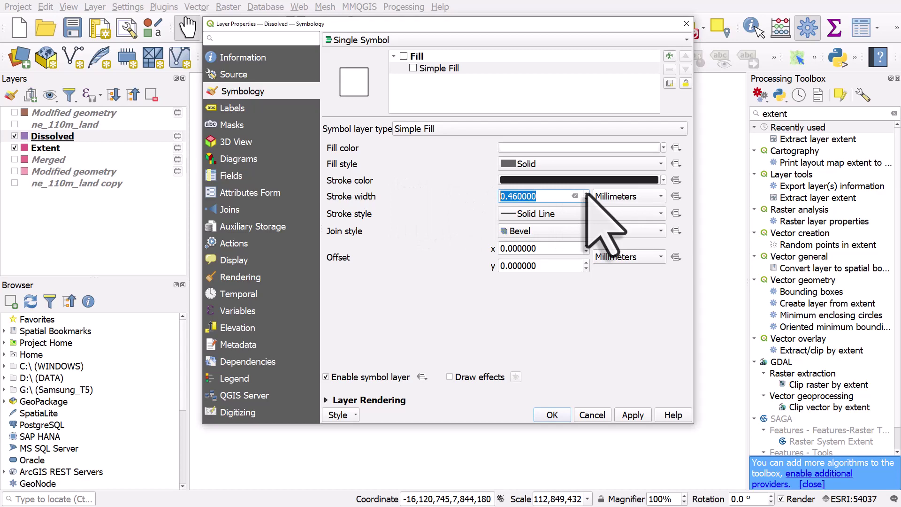
left_click(552, 415)
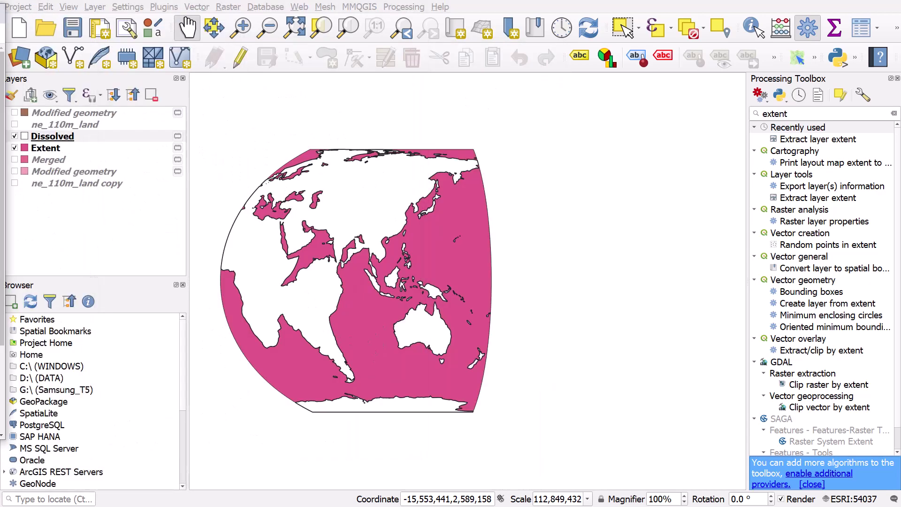
Set the fill color of the Extent layer's Simple Fill to the light gray sampled from the comic's ocean
double_click(23, 148)
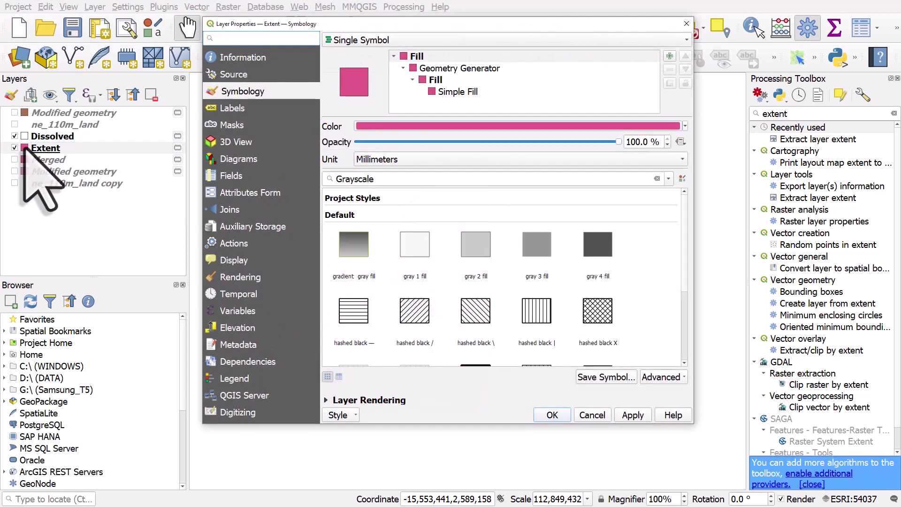
left_click(461, 92)
left_click(663, 147)
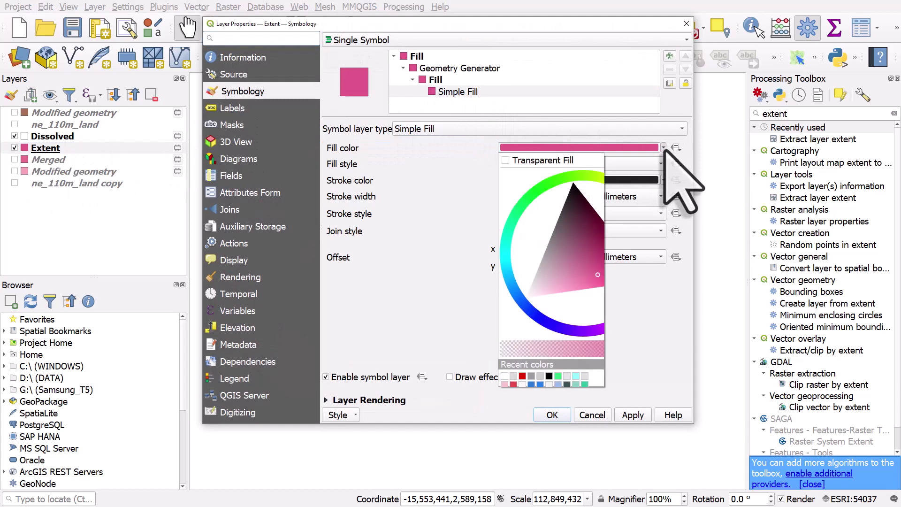
left_click(663, 147)
left_click(663, 147)
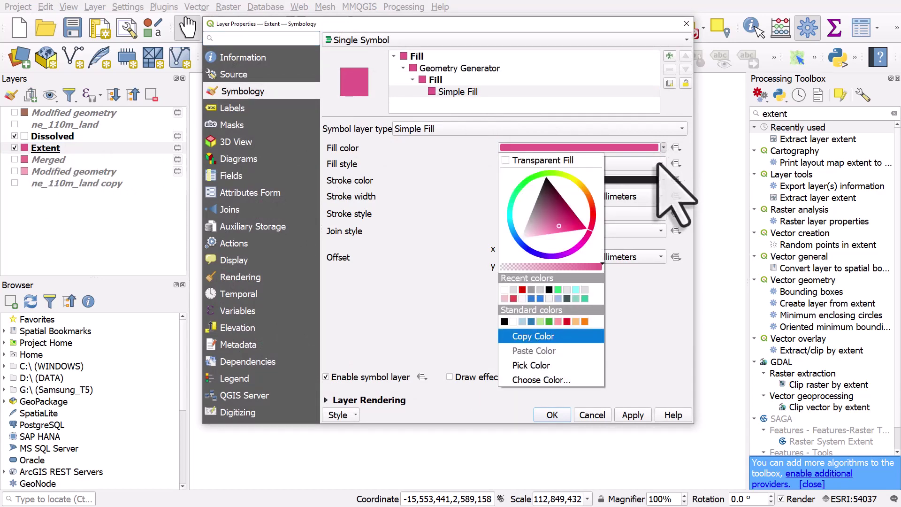
left_click(573, 365)
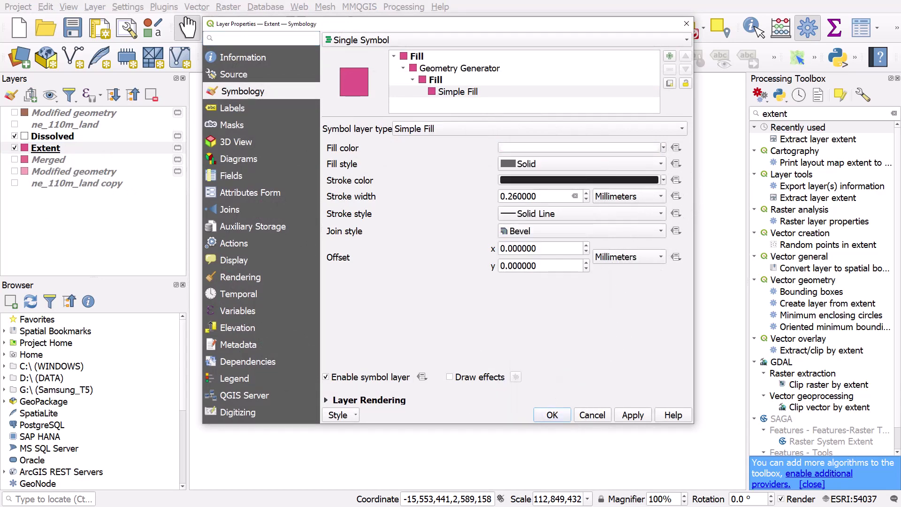
left_click(475, 353)
Set the Extent layer's stroke width to 0.66 mm and confirm the layer properties
left_click(587, 193)
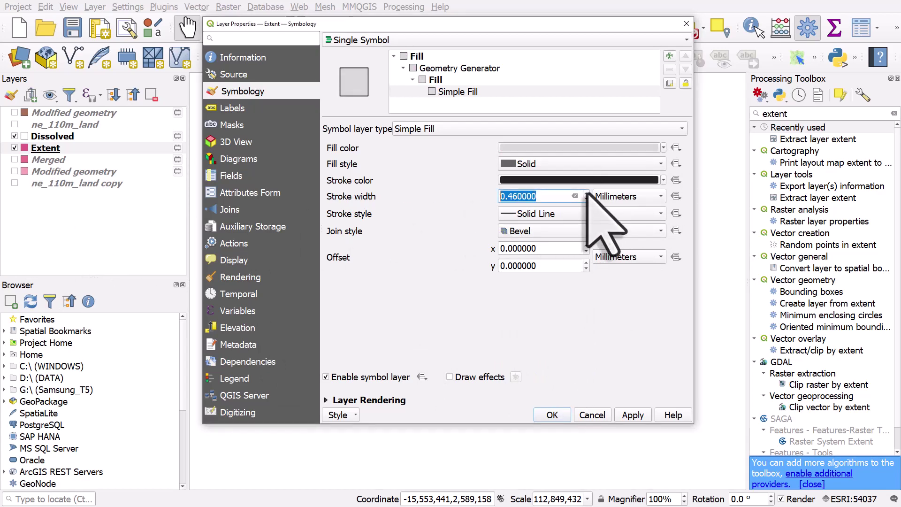
left_click(586, 193)
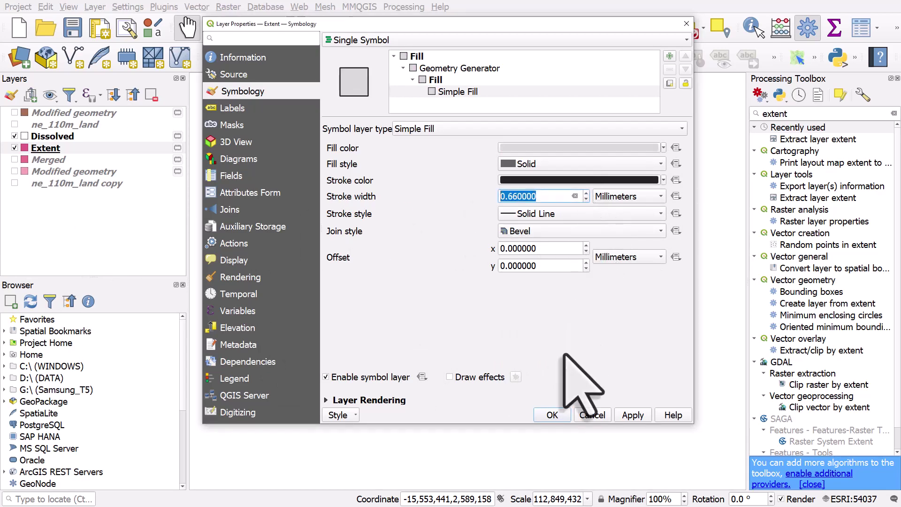
left_click(552, 415)
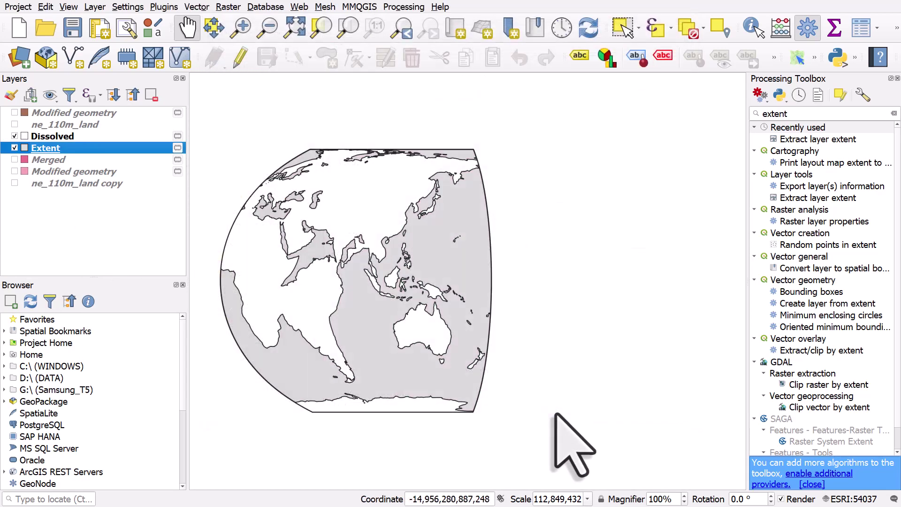
Compare the shape of the styled map's outline with the xkcd comic in the browser
left_click_drag(297, 130, 506, 137)
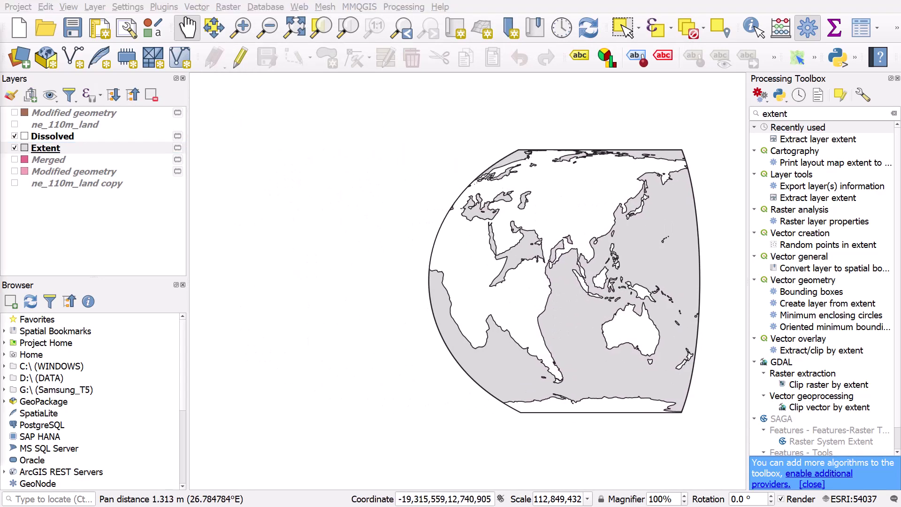
left_click_drag(0, 35, 444, 34)
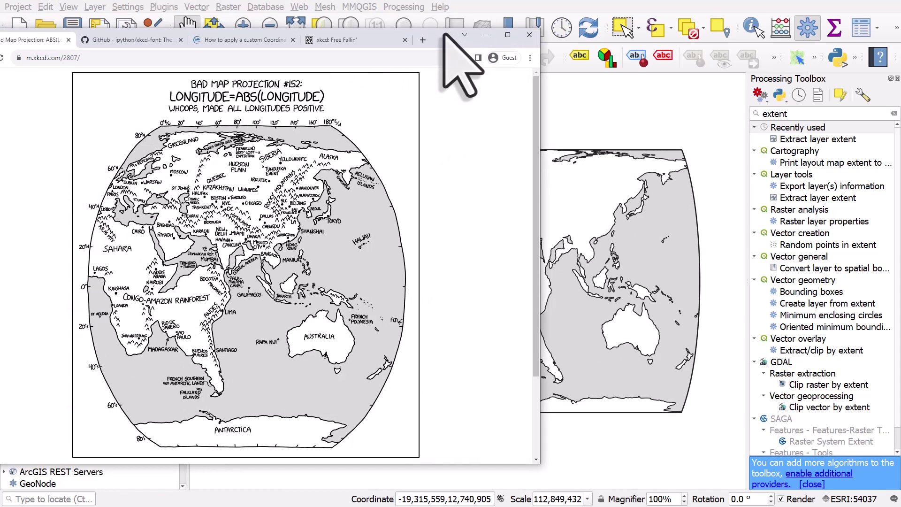
left_click_drag(443, 34, 446, 34)
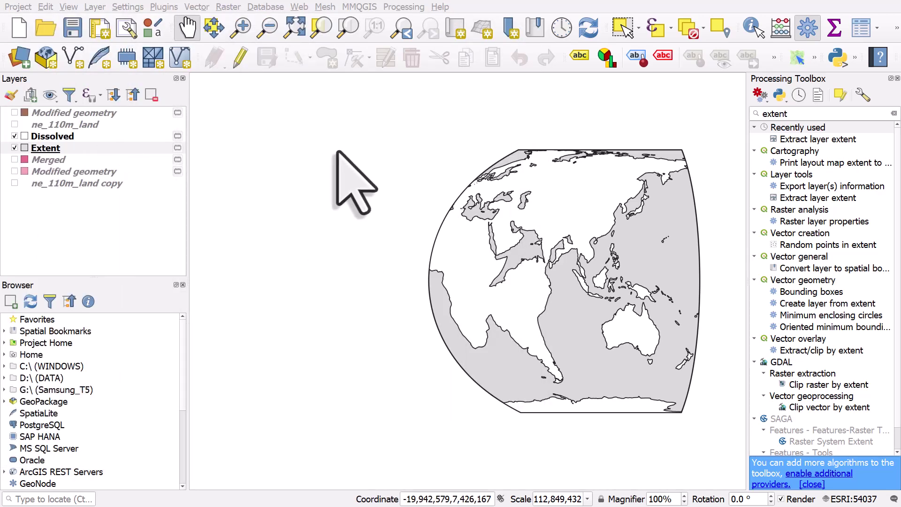
left_click_drag(596, 260, 465, 252)
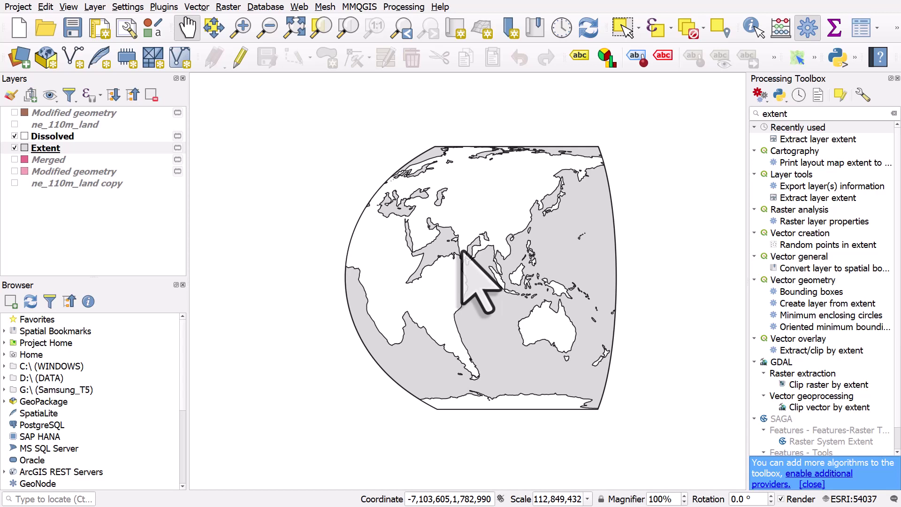
left_click_drag(462, 252, 441, 253)
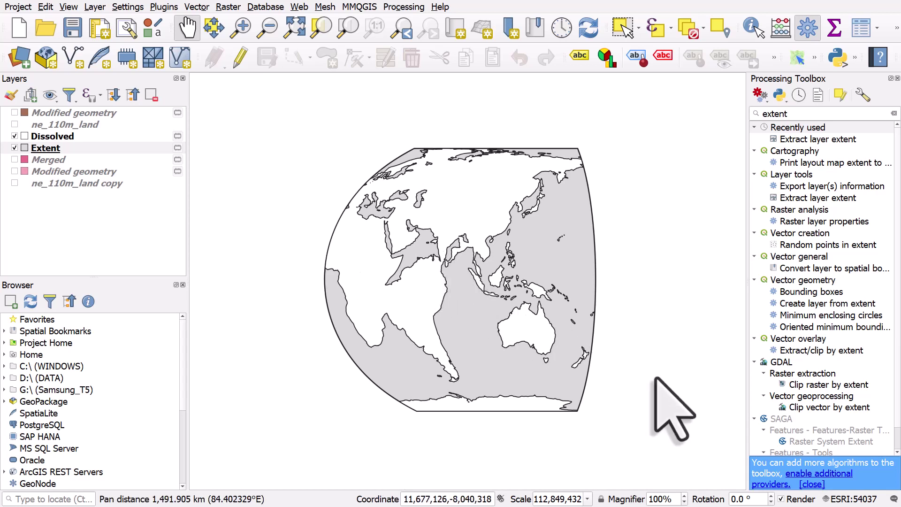
Copy the Proj4 string of the current WGS_1984_Equal_Earth_Asia_Pacific CRS from the project's CRS properties and close them
left_click(871, 501)
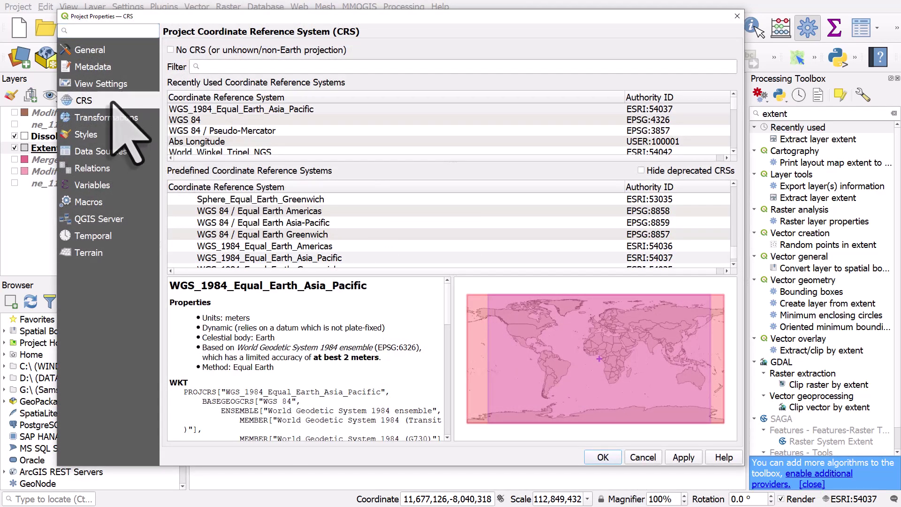
scroll(441, 328, "down", 6)
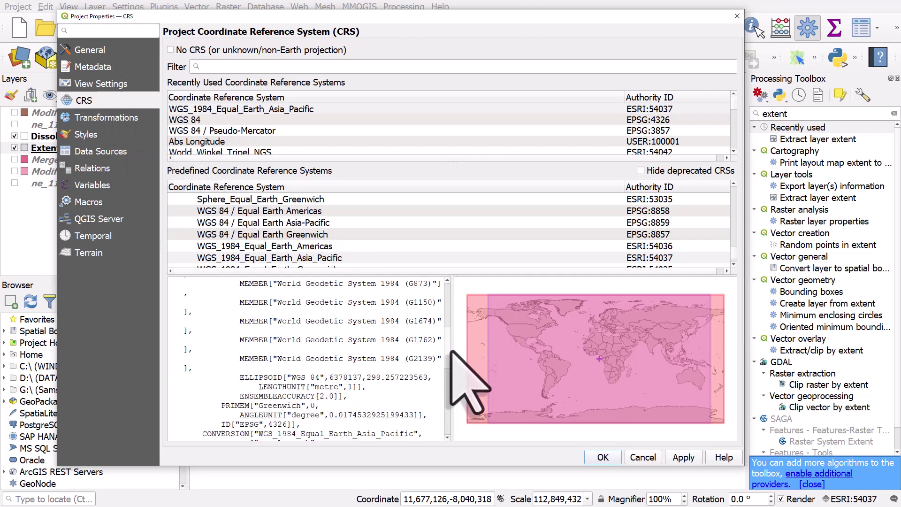
scroll(451, 351, "down", 10)
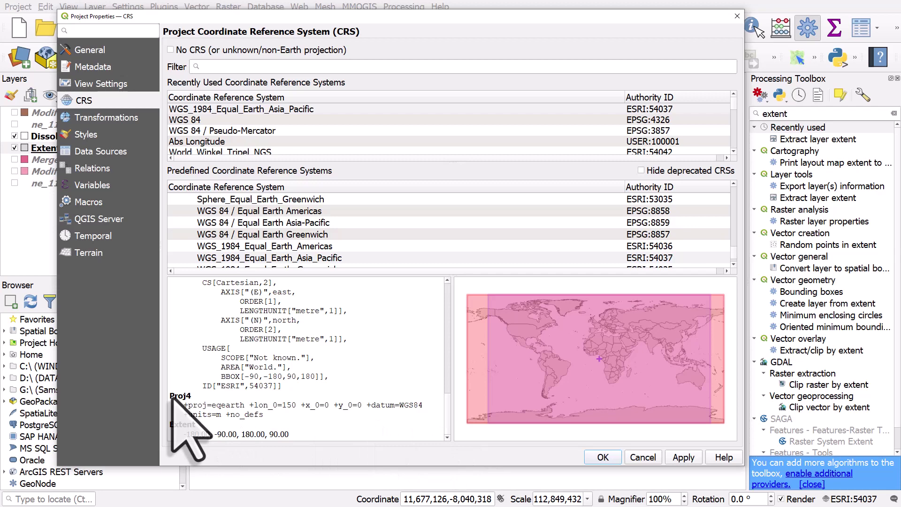
left_click_drag(268, 416, 192, 408)
right_click(192, 408)
left_click(211, 417)
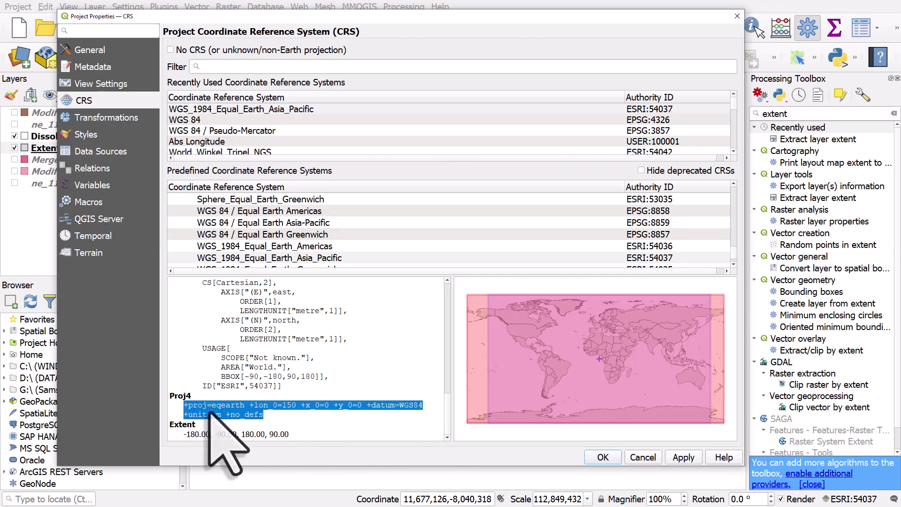
left_click(604, 458)
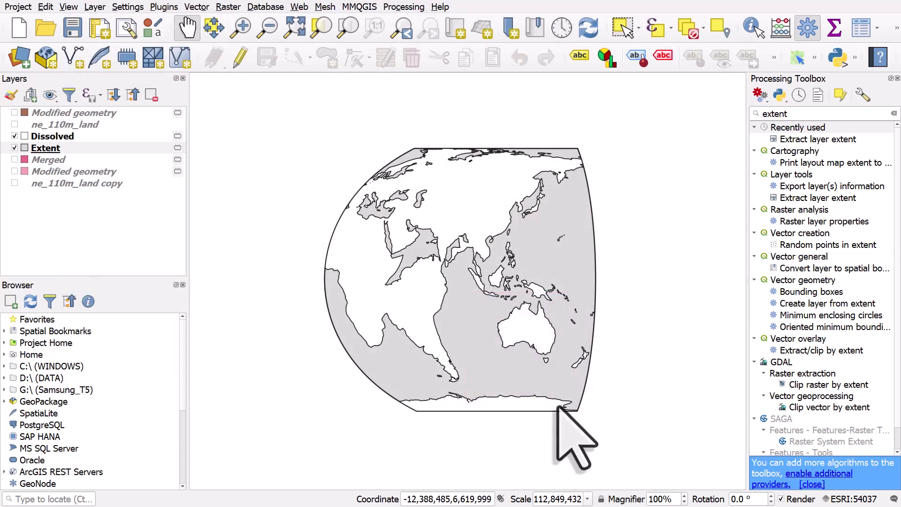
Open the custom projections settings and delete the existing user-defined CRS Abs Longitude
left_click(168, 9)
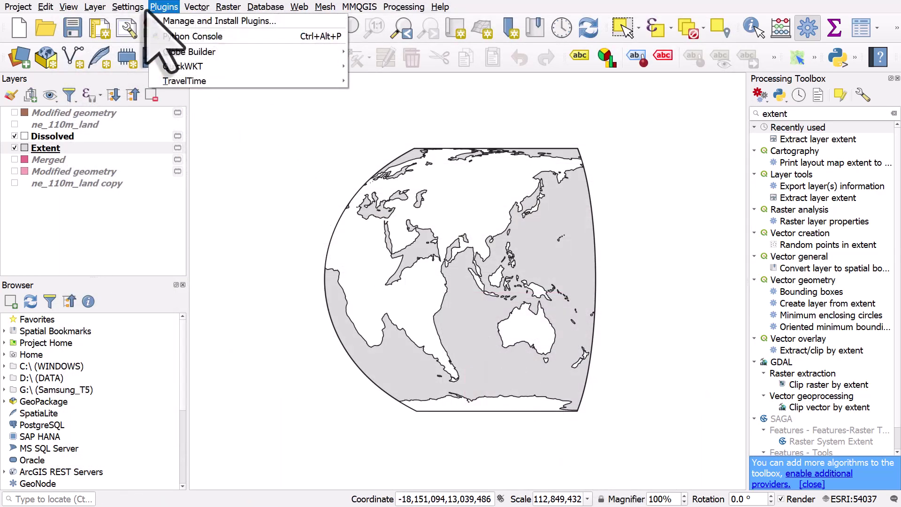
mouse_move(137, 10)
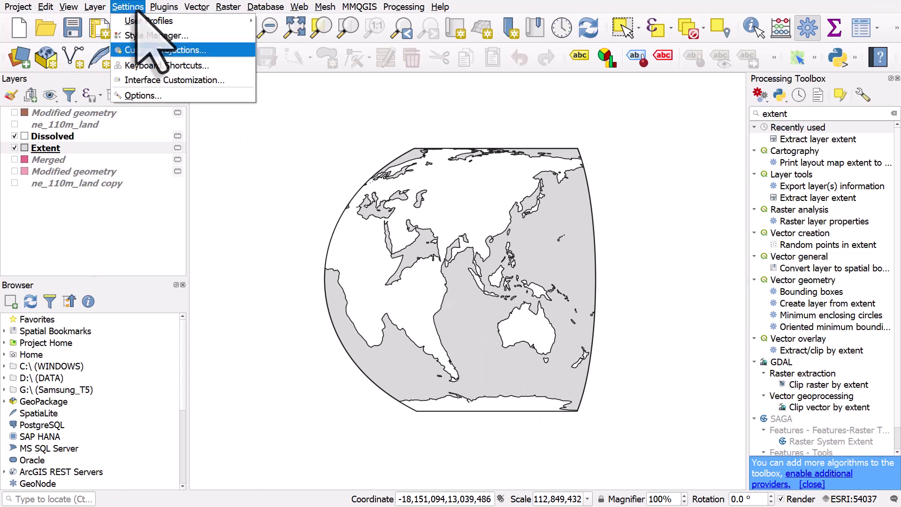
left_click(146, 50)
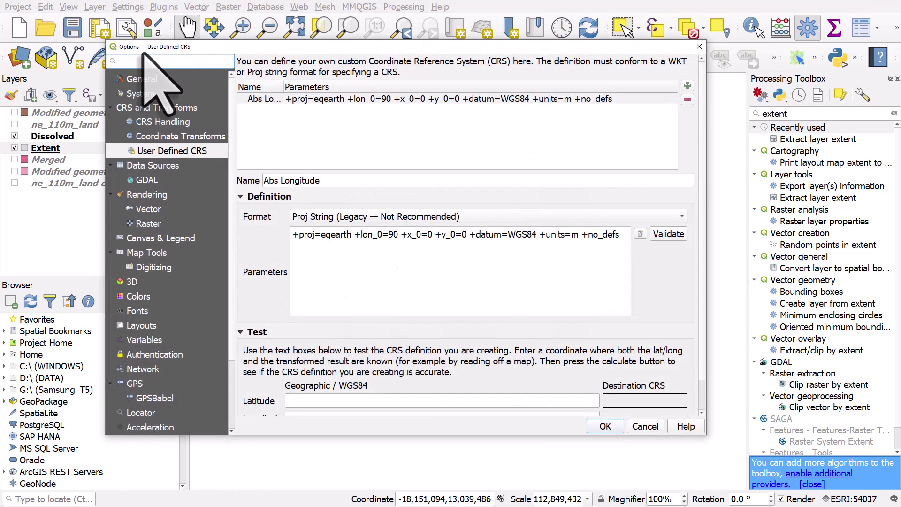
left_click(337, 98)
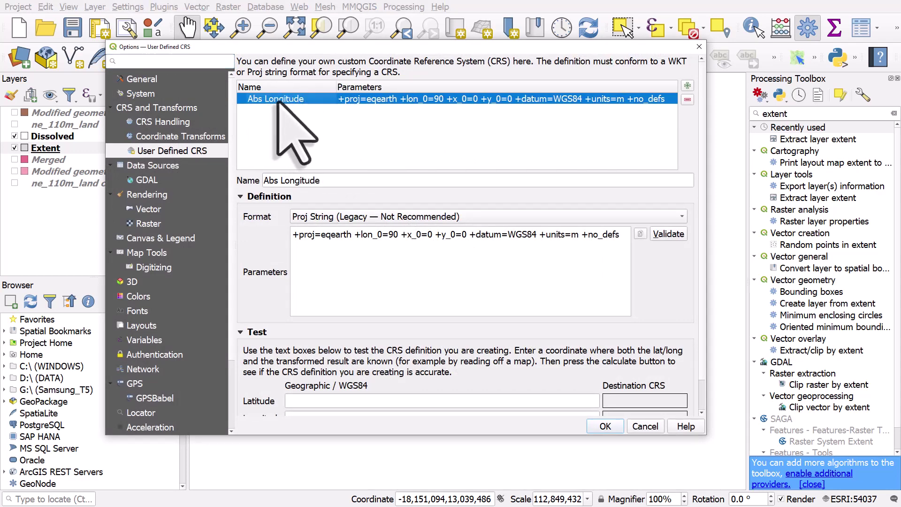
left_click(687, 100)
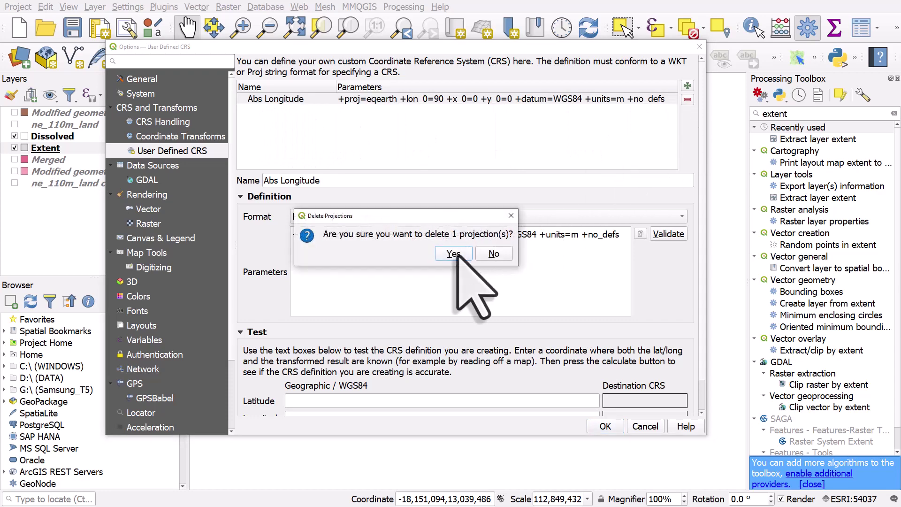
left_click(455, 253)
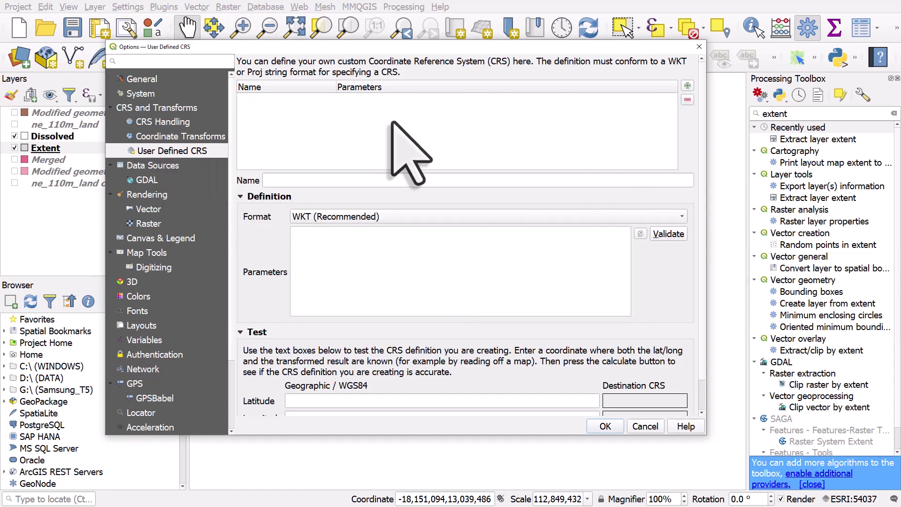
Add a new user-defined CRS named Abs(Longitude)
left_click(688, 85)
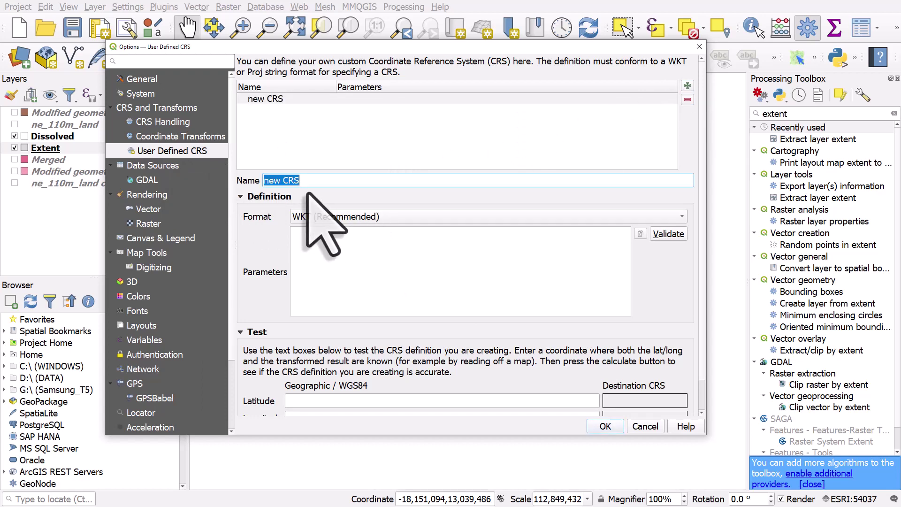
type("Ab")
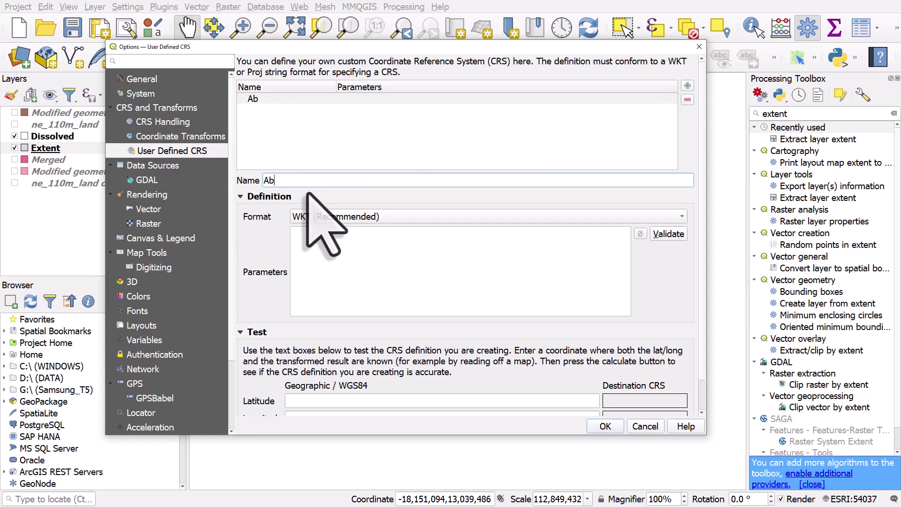
type("s(Longitude)")
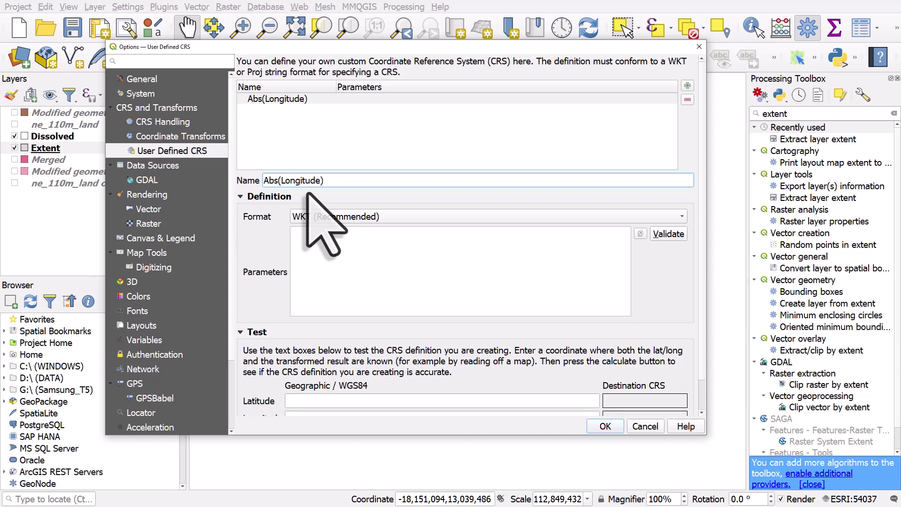
Define Abs(Longitude) as a Proj string reading +proj=eqearth +lon_0=90 +x_0=0 +y_0=0 +datum=WGS84 +units=m +no_defs
left_click(322, 217)
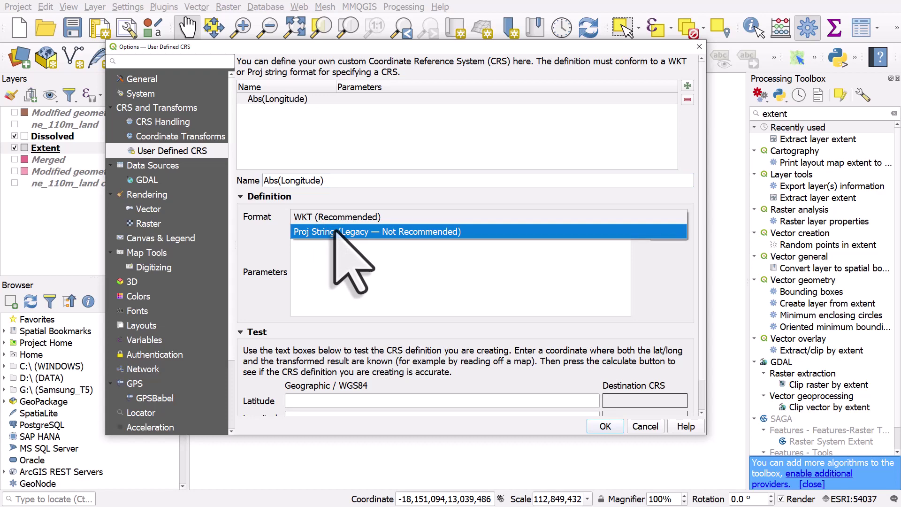
left_click(335, 231)
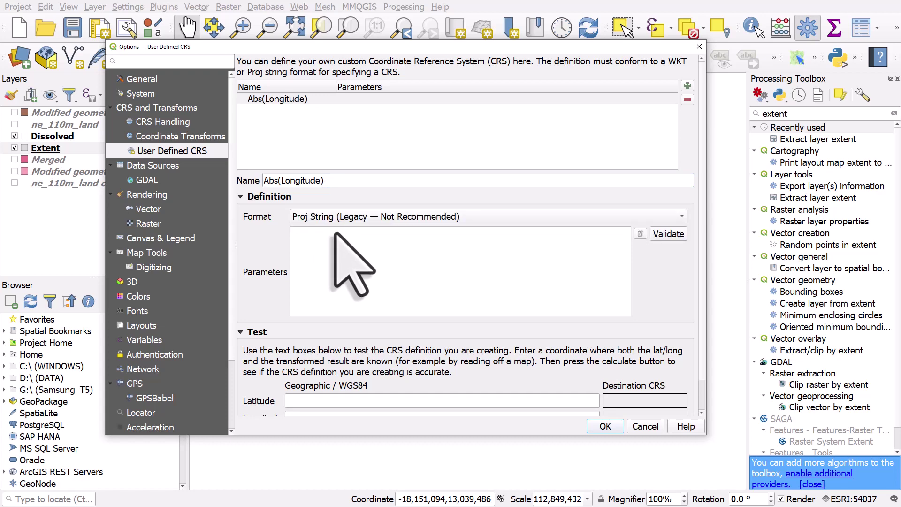
type("+proj=eqearth +lon_0=150 +x_0=0 +y_0=0 +datum=WGS84 +units=m +no_defs")
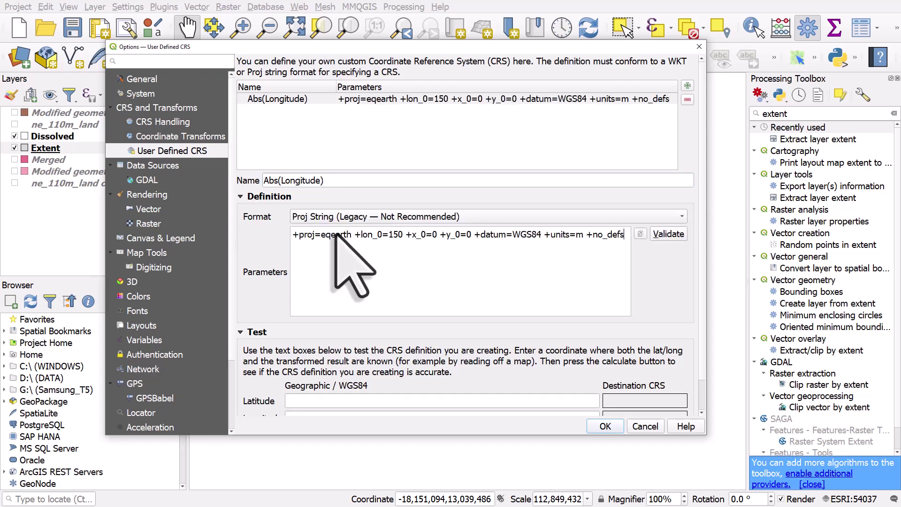
left_click(403, 234)
left_click_drag(402, 234, 390, 234)
type("90")
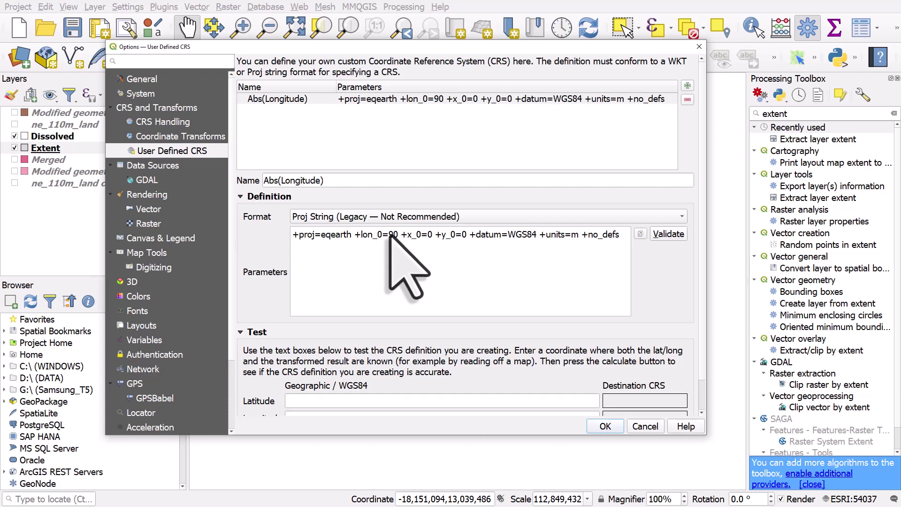
Validate the Abs(Longitude) projection definition and save the custom CRS settings
left_click(662, 235)
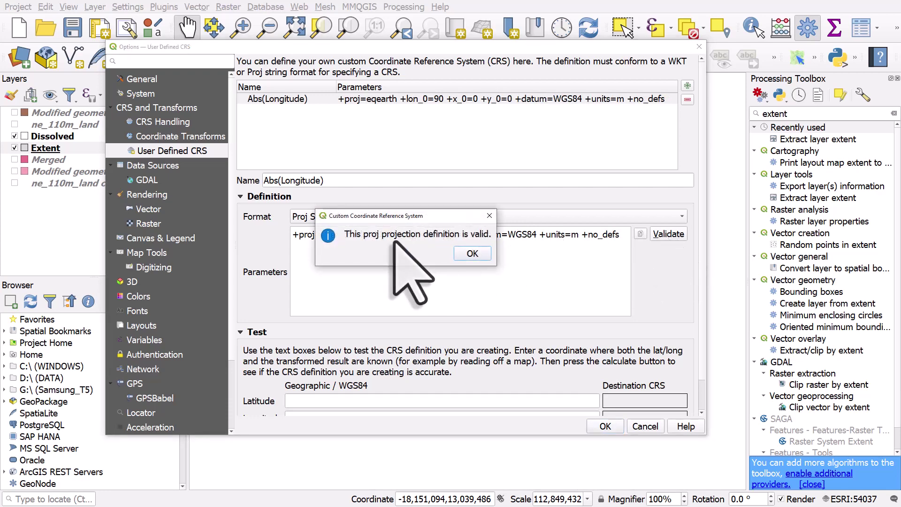
left_click(473, 254)
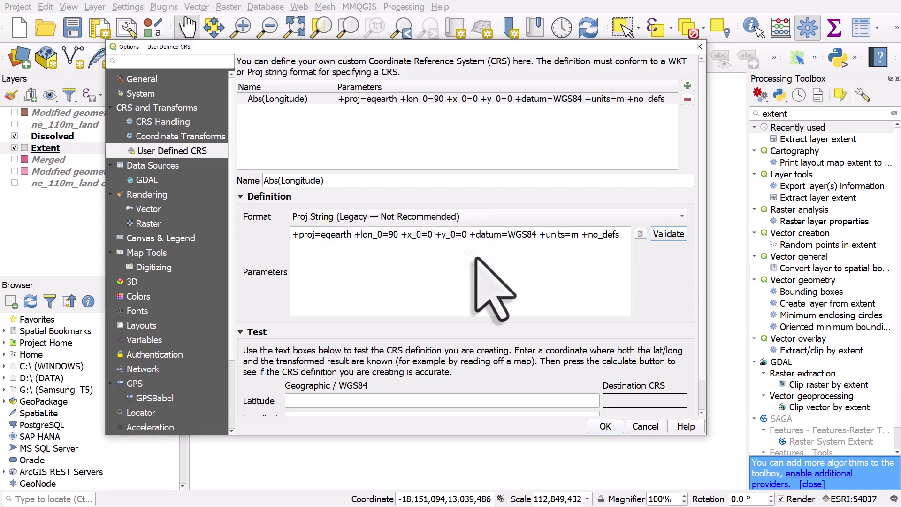
left_click(261, 100)
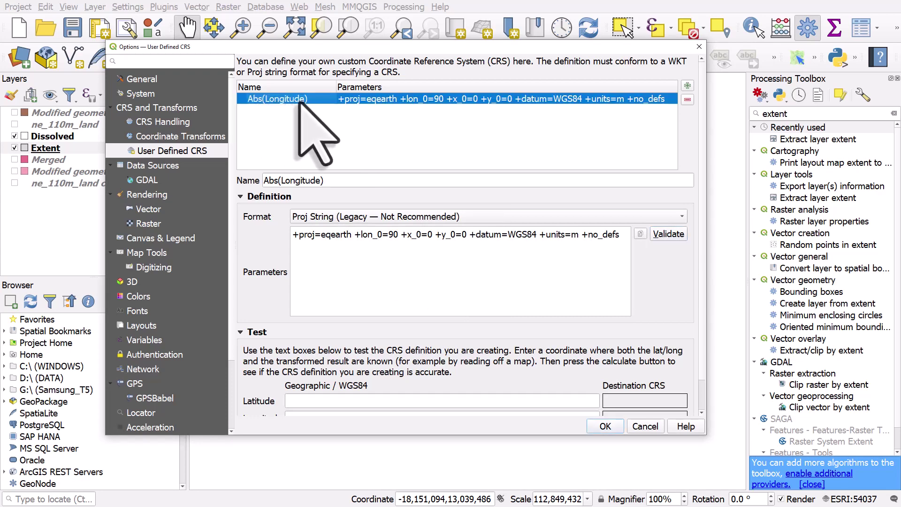
left_click(612, 426)
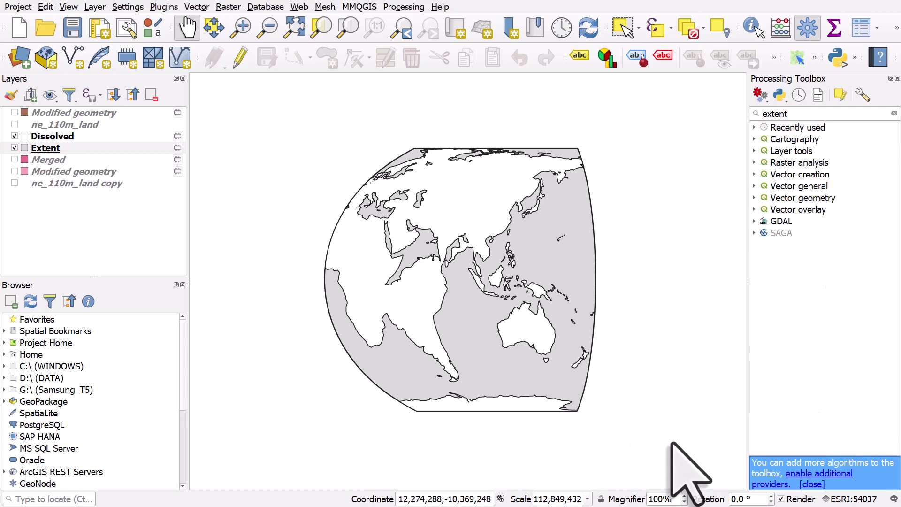
Find the Abs(Longitude) CRS (USER:100002) with the filter abs, check its Proj4 string and set it as the project CRS
left_click(853, 499)
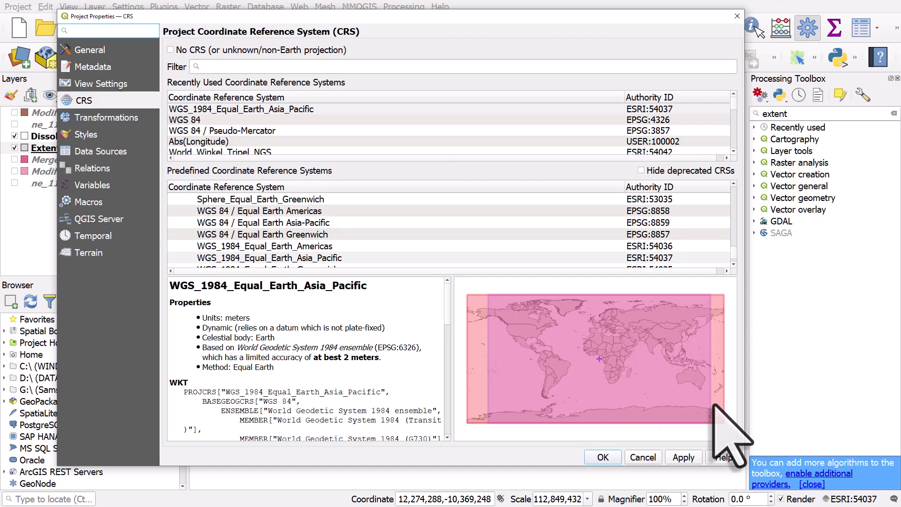
left_click(222, 67)
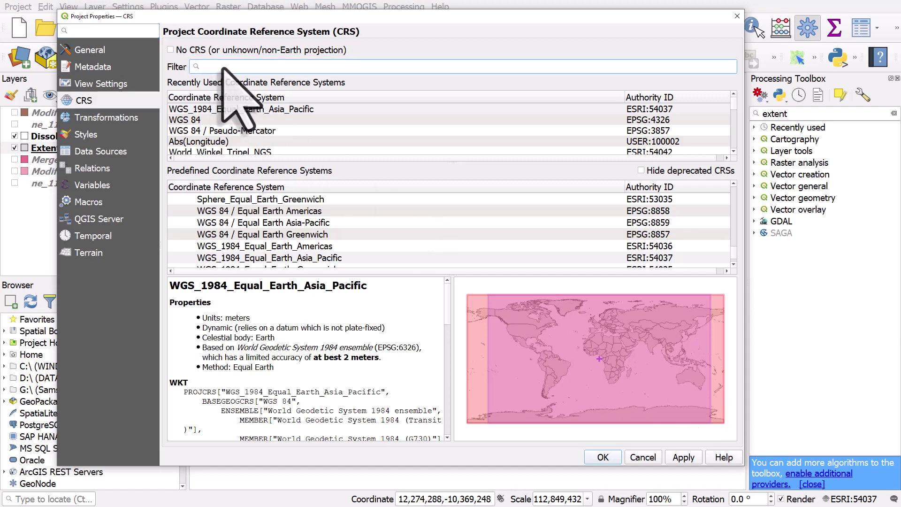
type("abs")
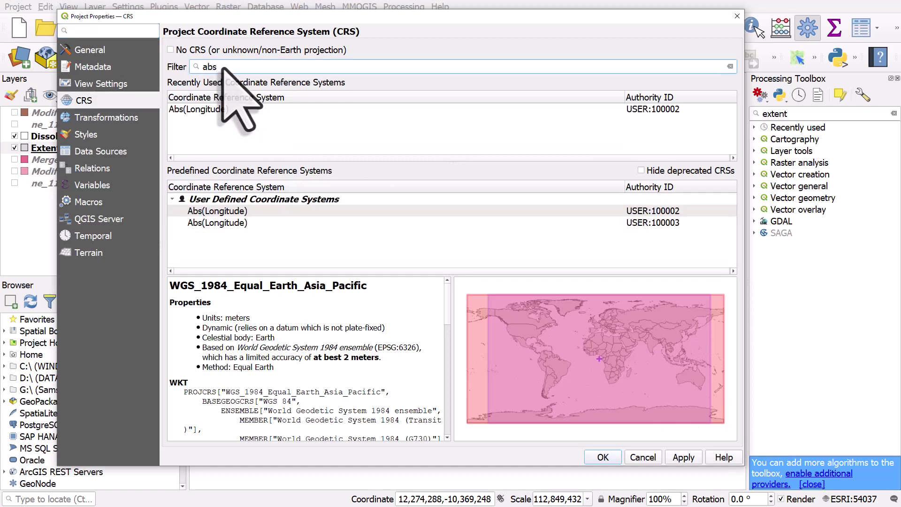
left_click(219, 110)
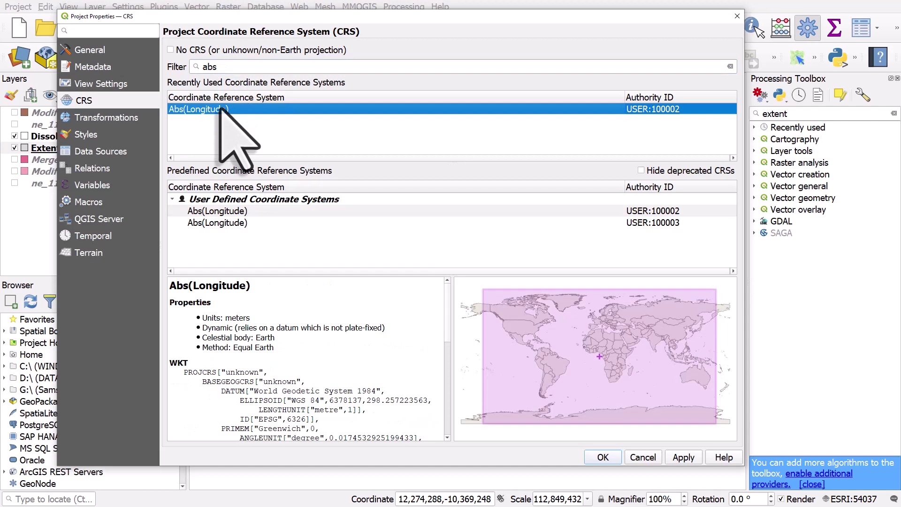
left_click_drag(446, 287, 182, 408)
left_click(259, 419)
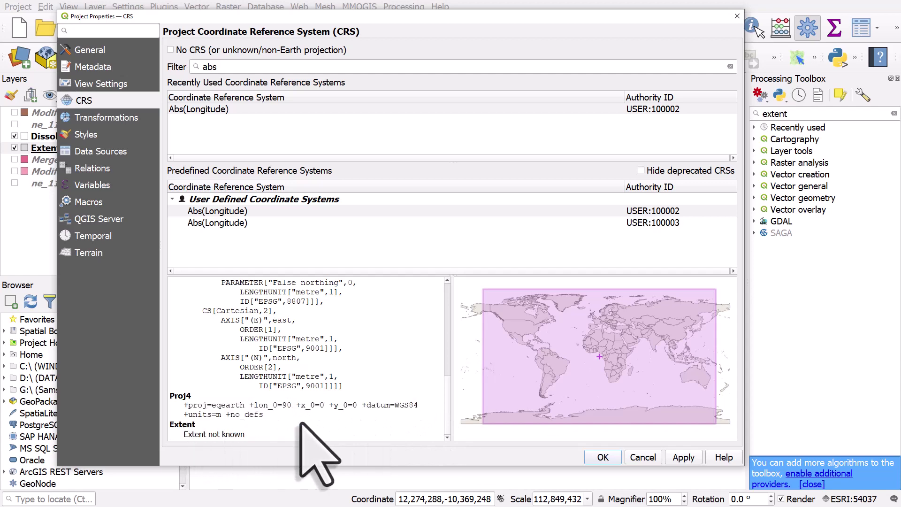
left_click(602, 457)
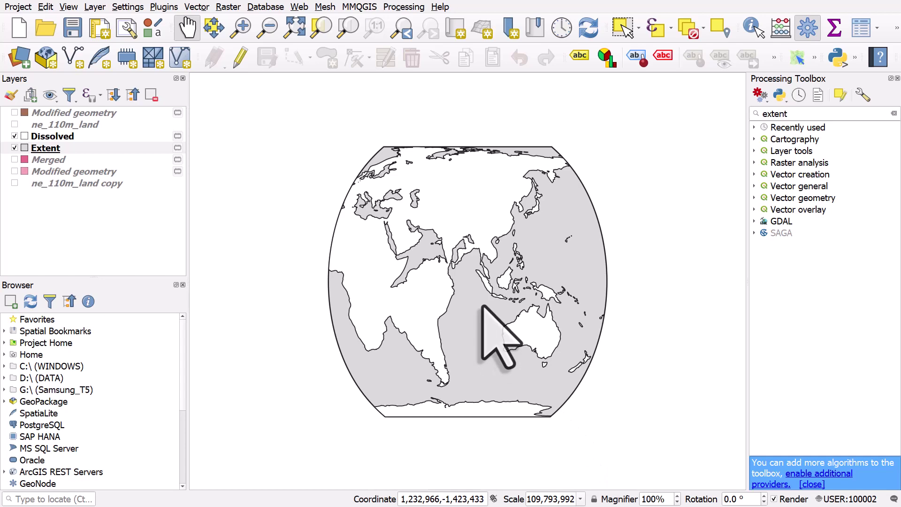
Compare the reprojected map's outline side by side with the xkcd comic in the browser, then return to QGIS
left_click_drag(483, 307, 599, 305)
key("alt+Tab")
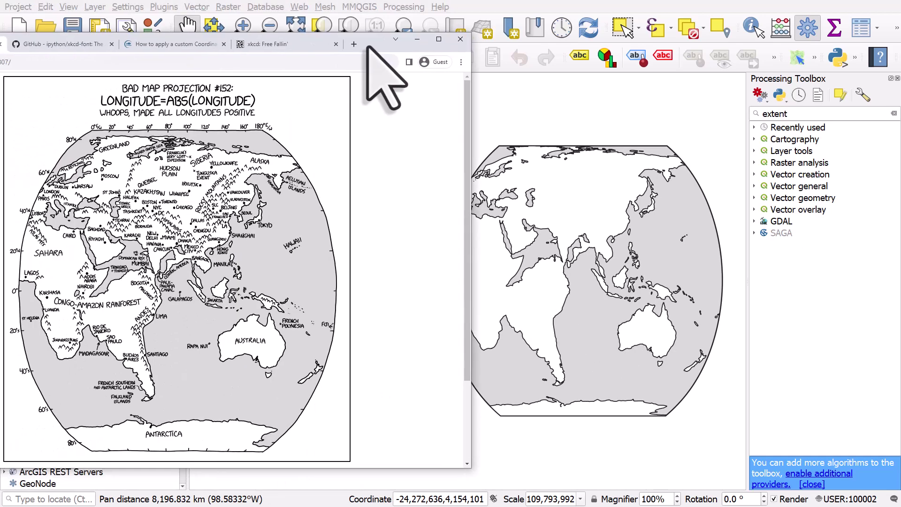
left_click_drag(367, 45, 387, 49)
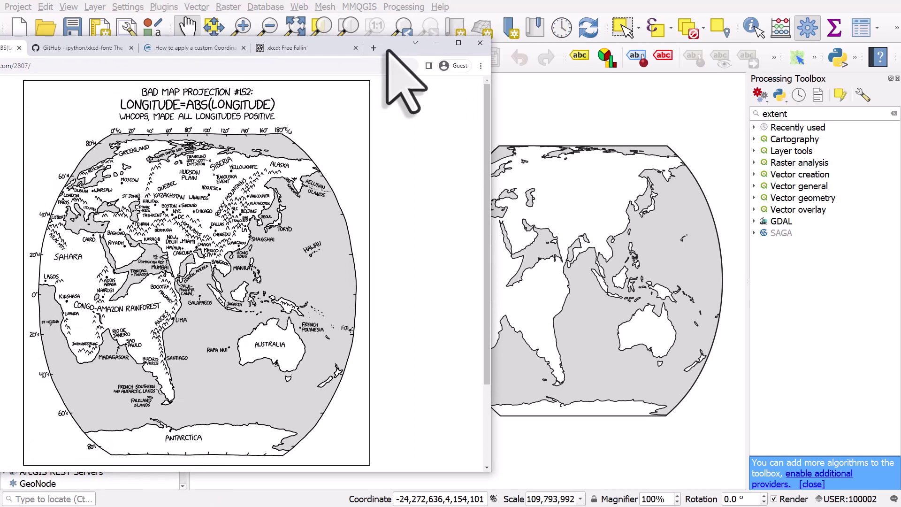
left_click_drag(388, 51, 367, 53)
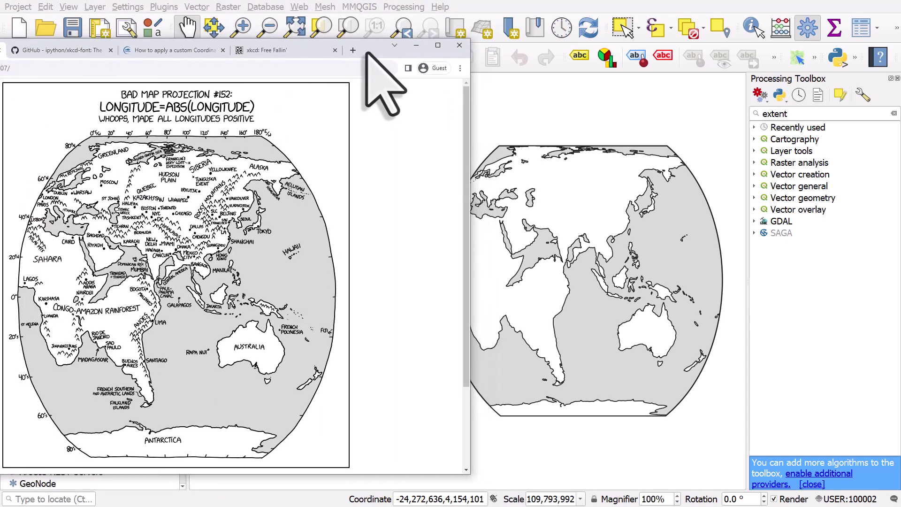
key("alt+Tab")
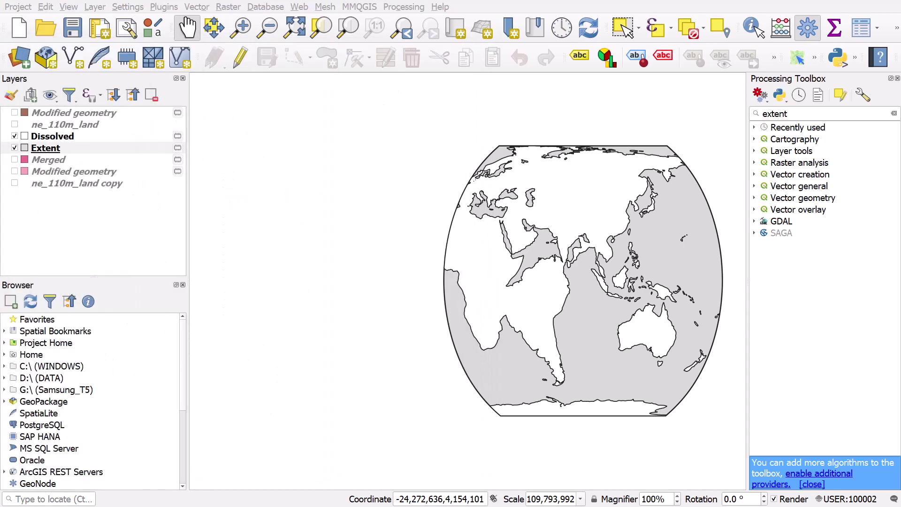
Enable a title label decoration on the map with the text LONGITUDE=ABS(LONGITUDE)
left_click(348, 29)
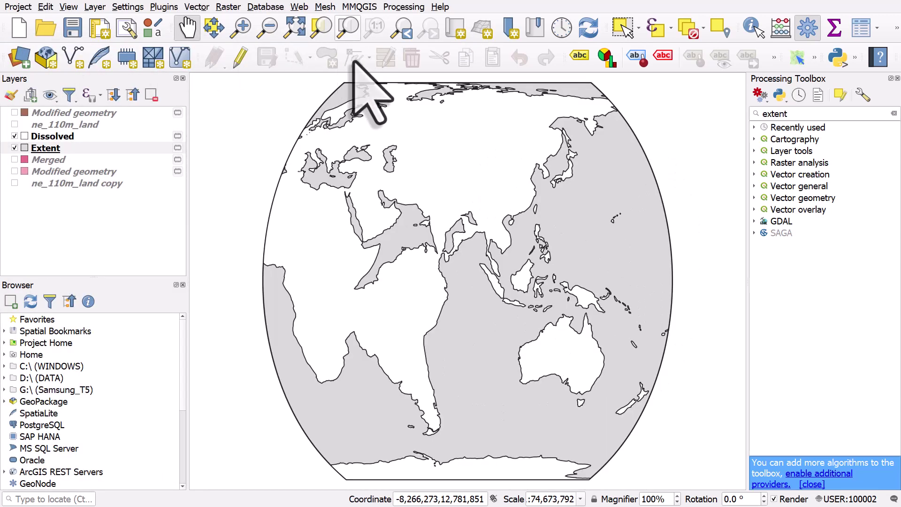
scroll(419, 197, "down", 3)
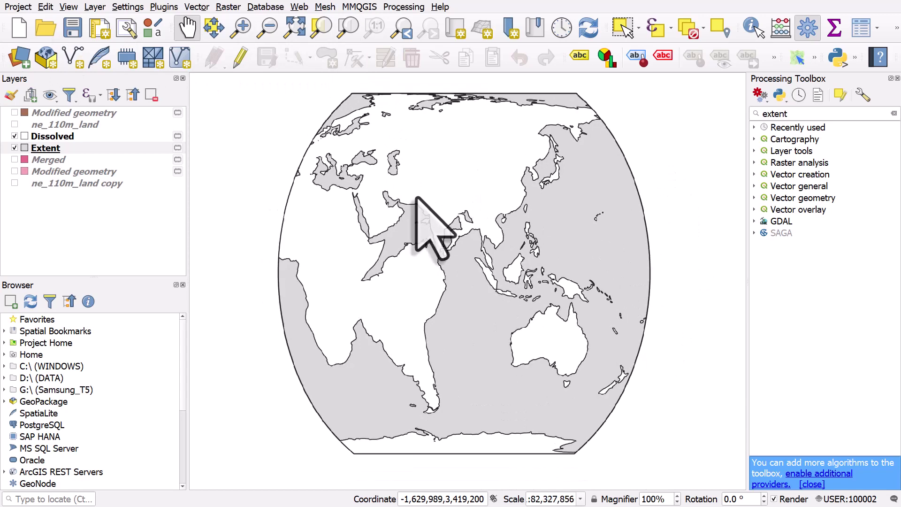
left_click_drag(440, 213, 448, 230)
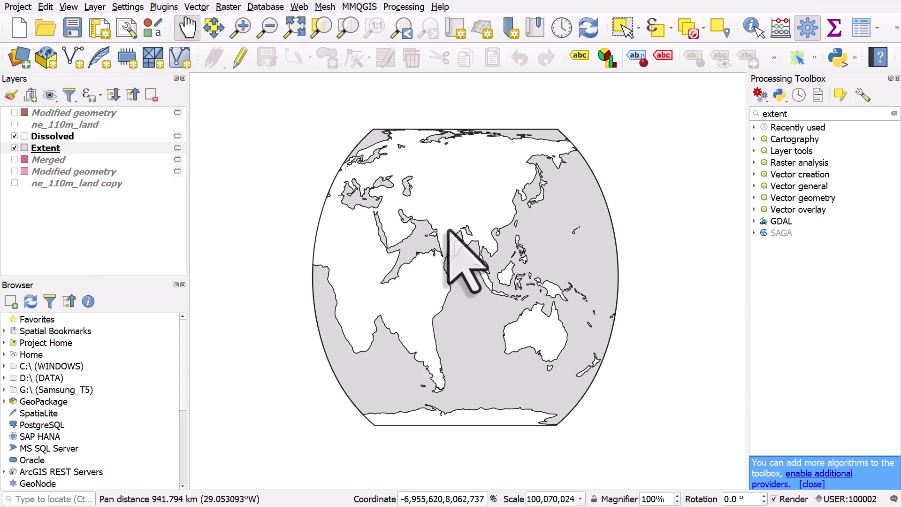
left_click(68, 8)
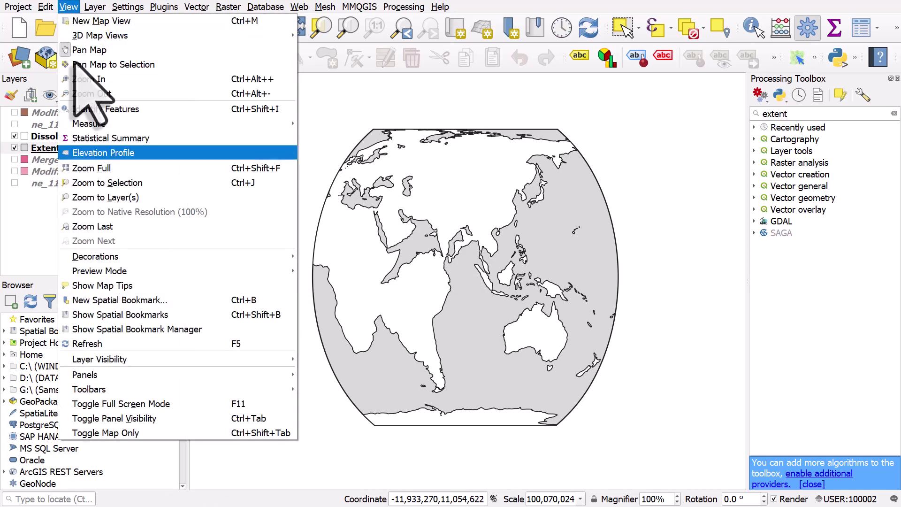
mouse_move(98, 256)
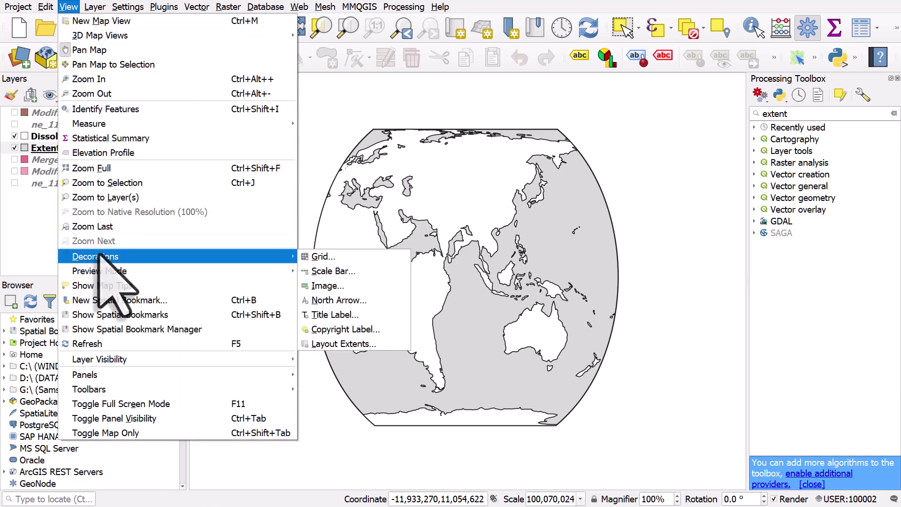
left_click(334, 314)
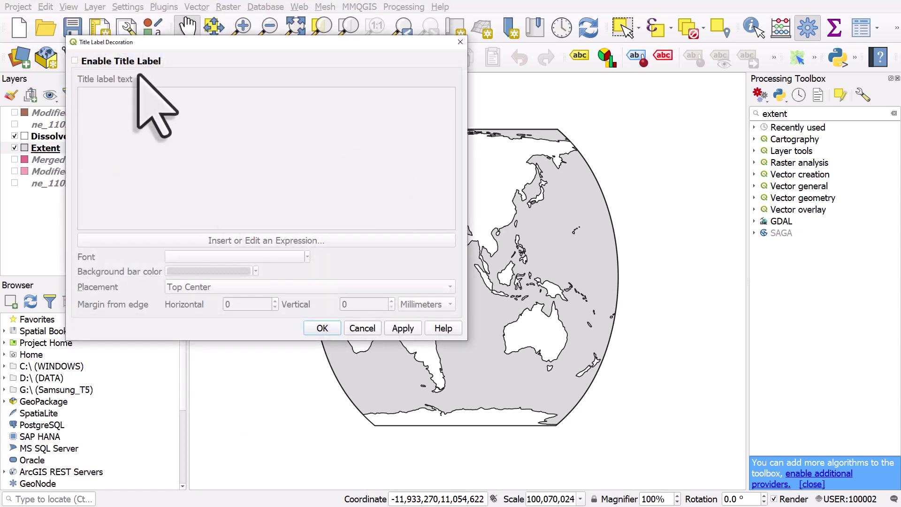
left_click(123, 63)
left_click(153, 101)
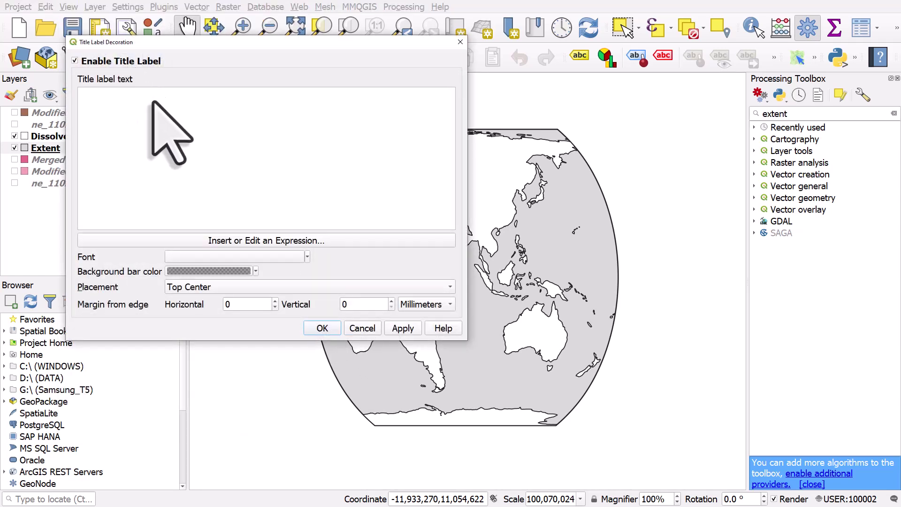
type("LONGITUDE=ABS(LONGITUDE")
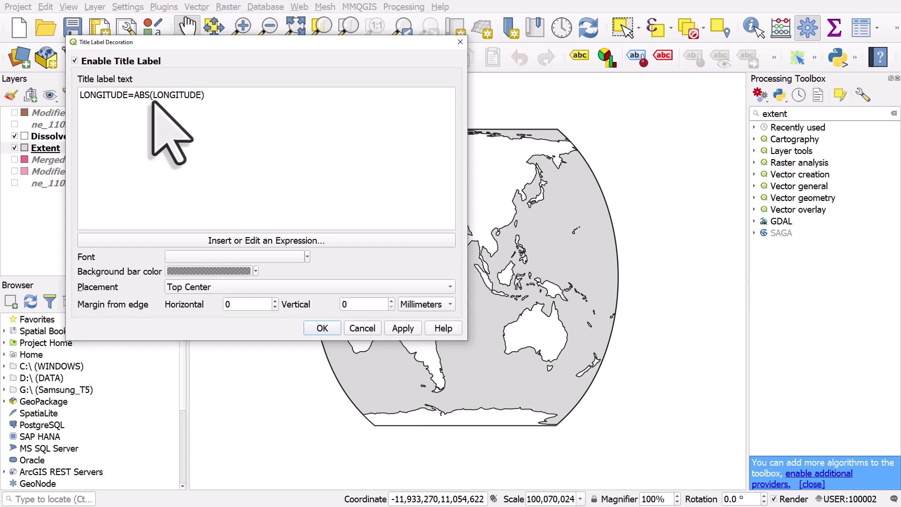
Use the xkcd Script font at 48 points for the title and set its background bar opacity to 0%
left_click(211, 256)
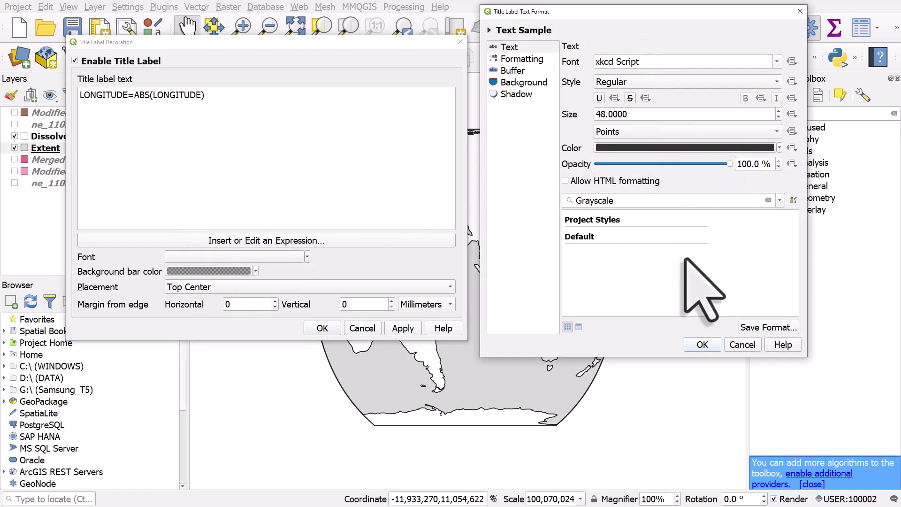
left_click(703, 344)
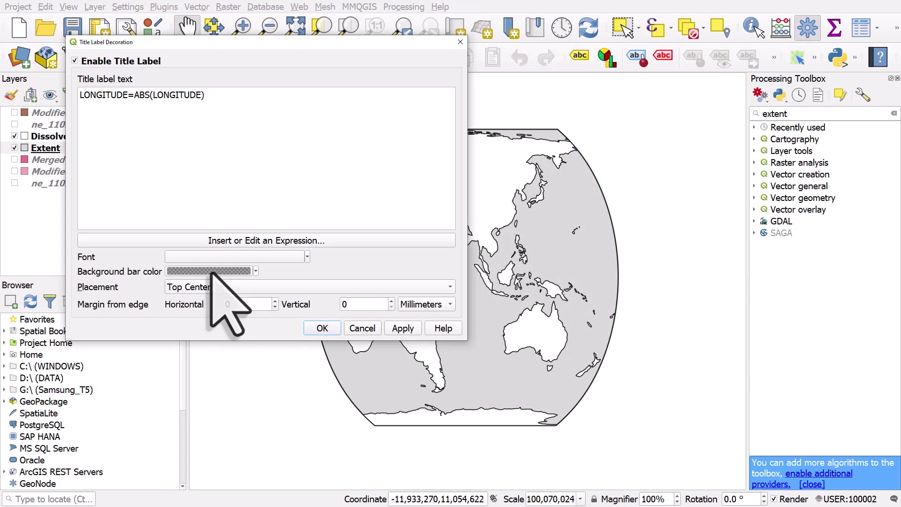
left_click(212, 271)
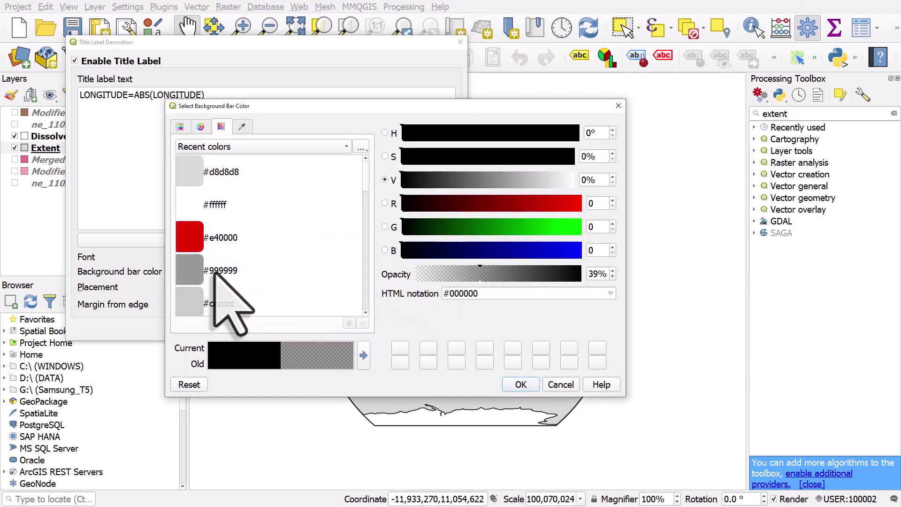
left_click_drag(481, 269, 371, 270)
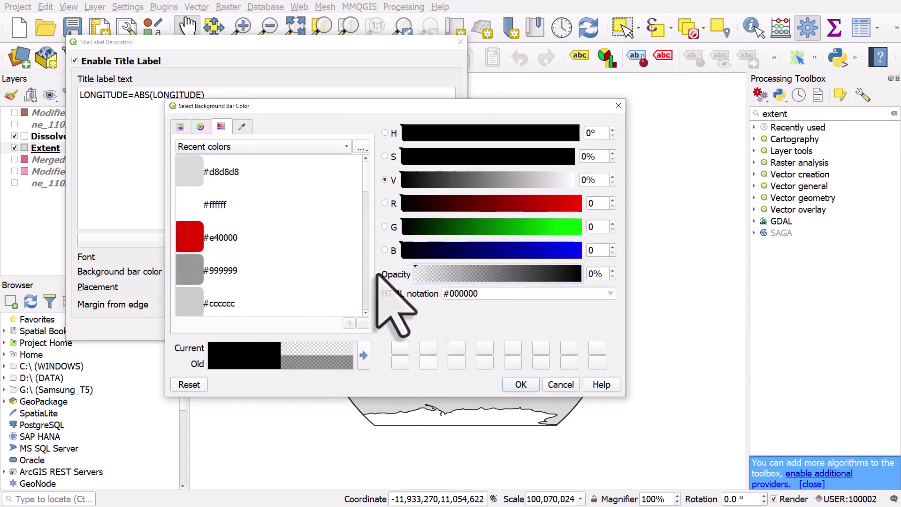
left_click(521, 384)
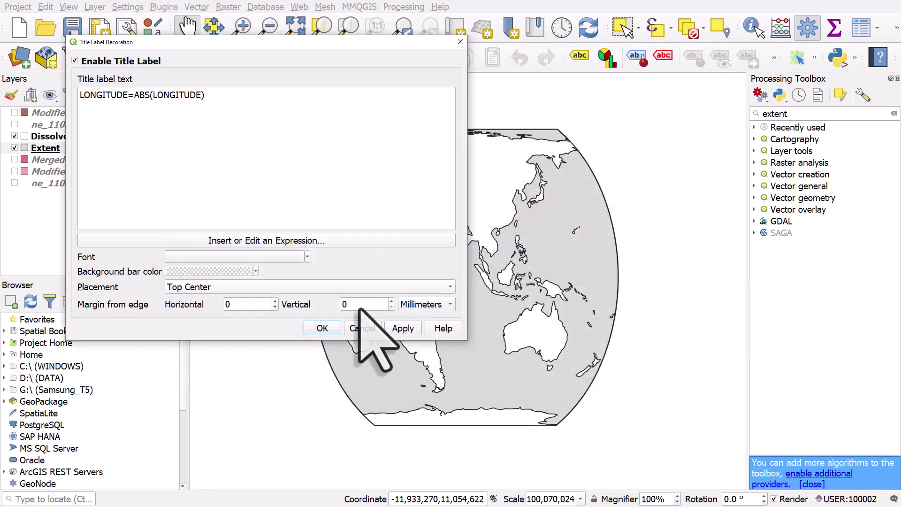
Set the title's vertical margin from the edge to 5 millimetres and apply the title decoration to the map
double_click(344, 304)
type("5")
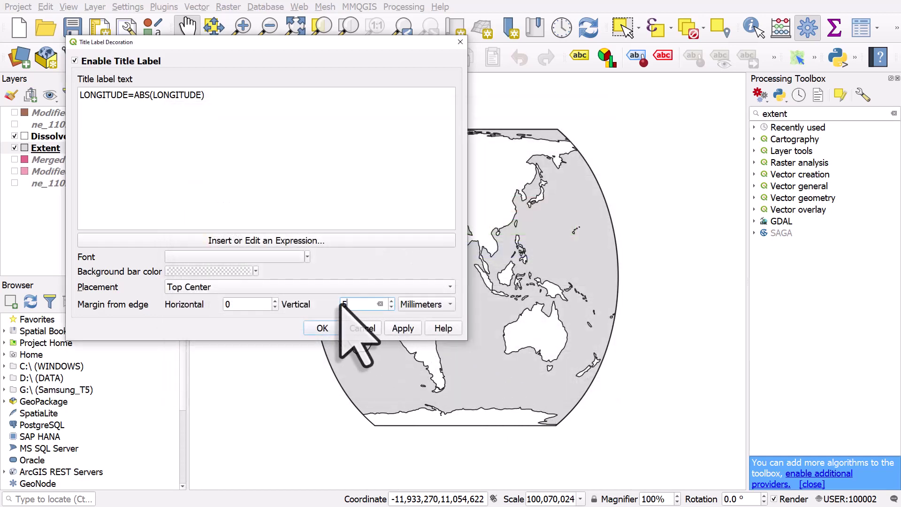
left_click(322, 328)
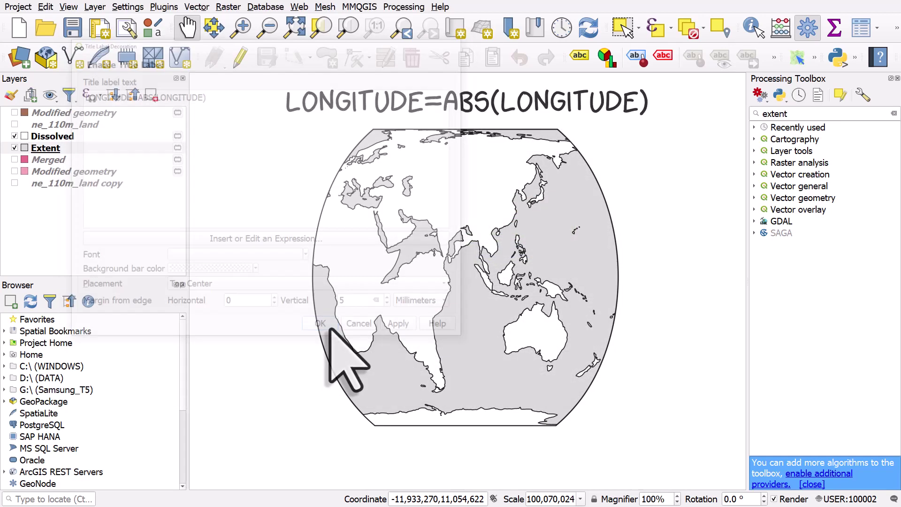
left_click_drag(473, 305, 471, 311)
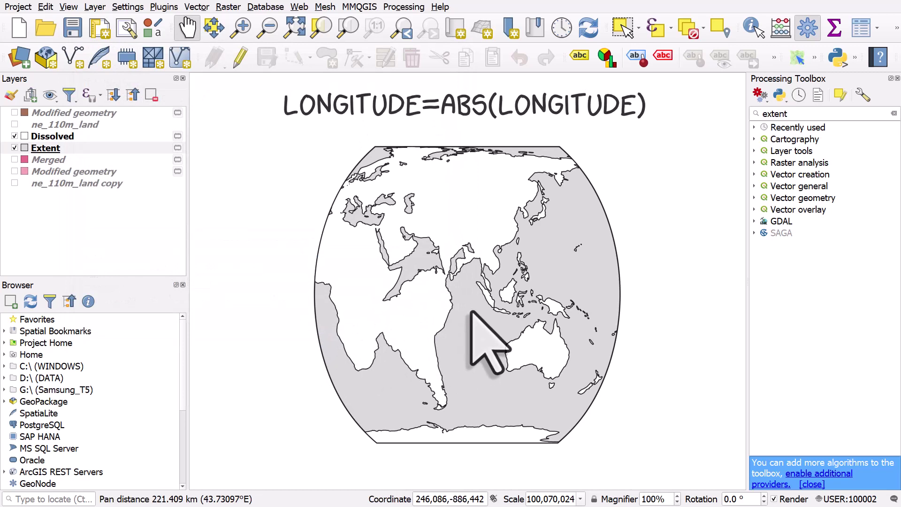
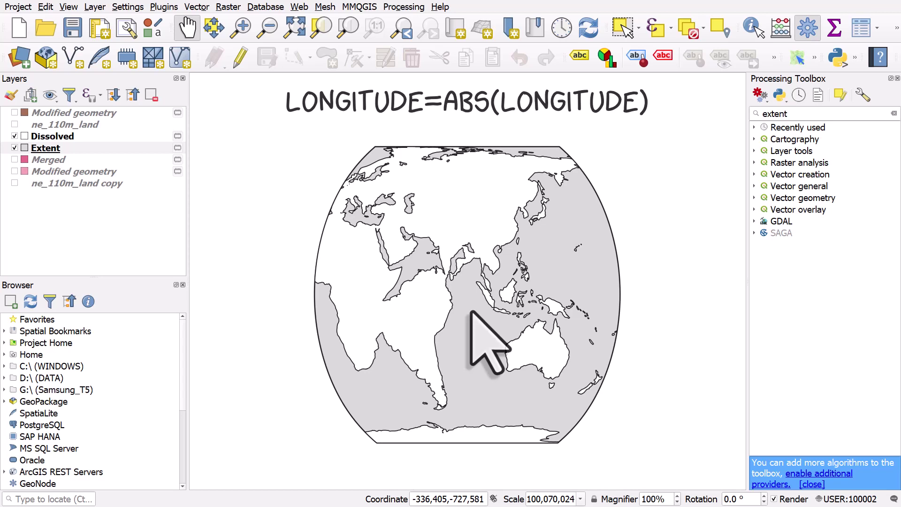
Set up a delimited text import of worldcities.csv with lng as the X field and lat as the Y field
left_click(20, 62)
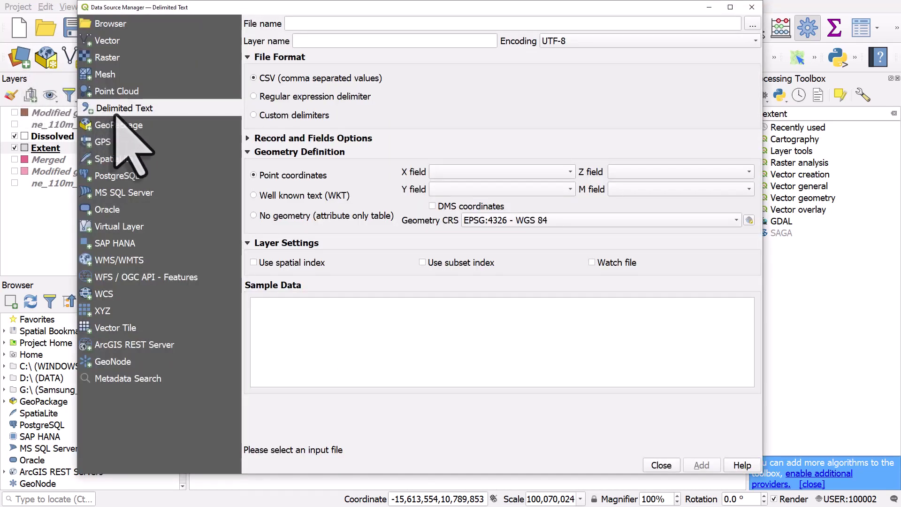
left_click(752, 24)
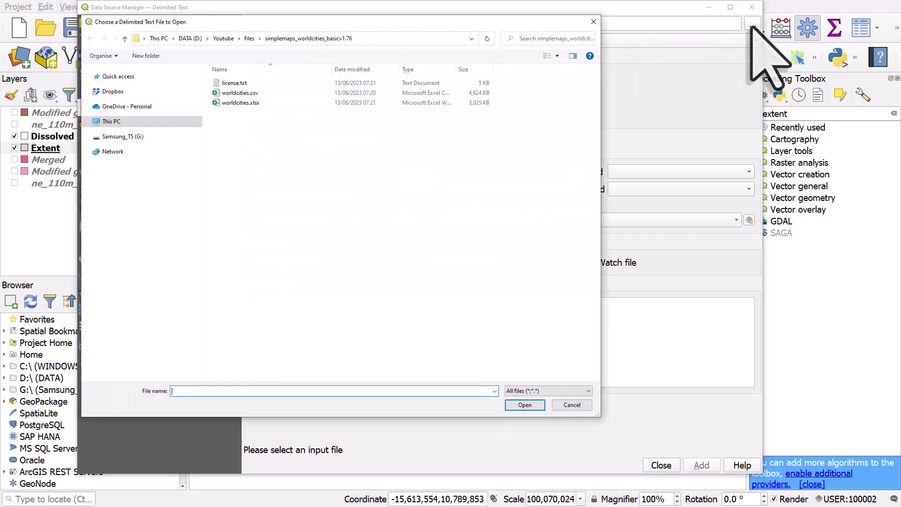
left_click(241, 93)
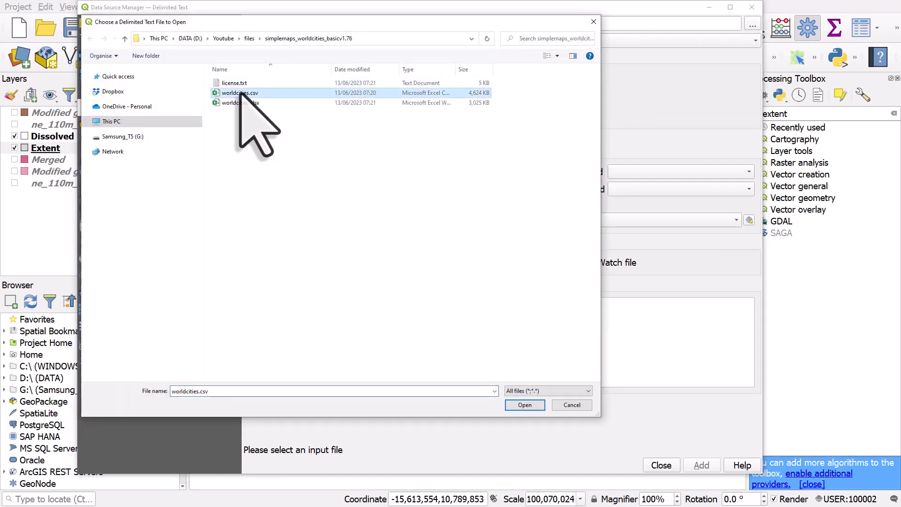
left_click(525, 405)
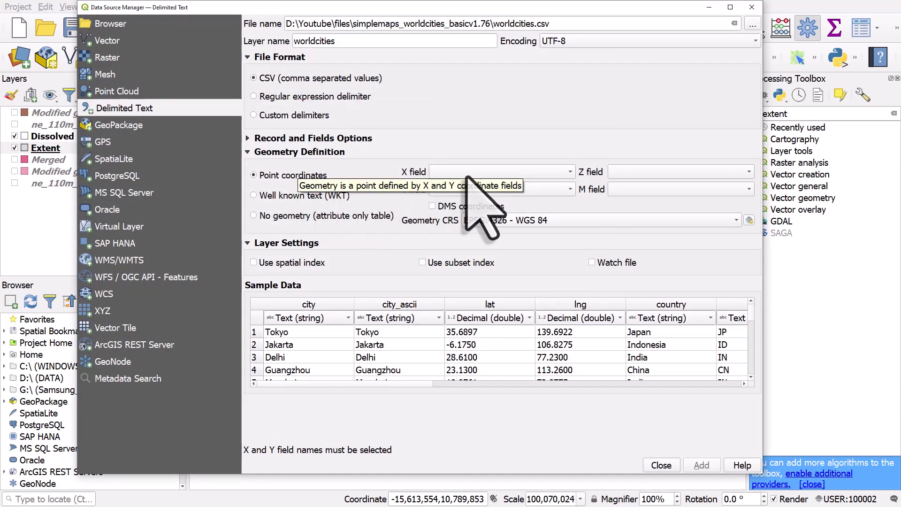
left_click(500, 172)
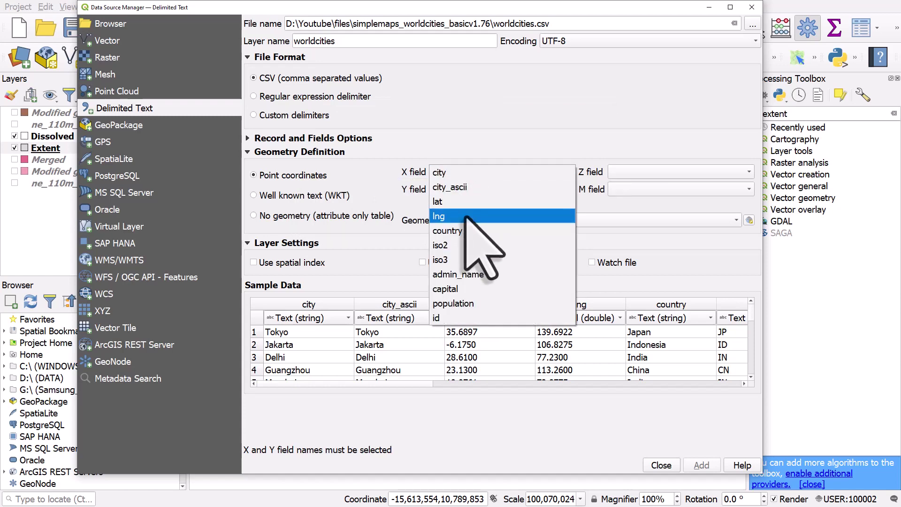
left_click(467, 217)
left_click(470, 189)
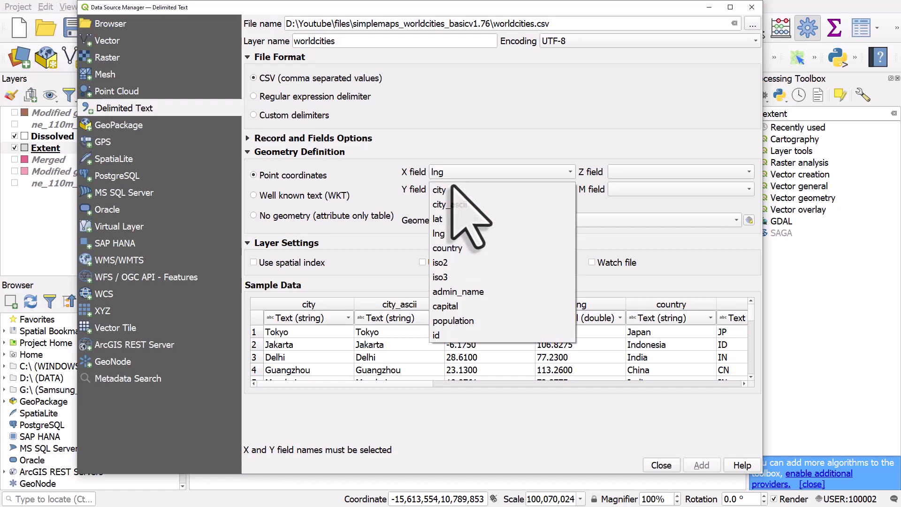
left_click(462, 225)
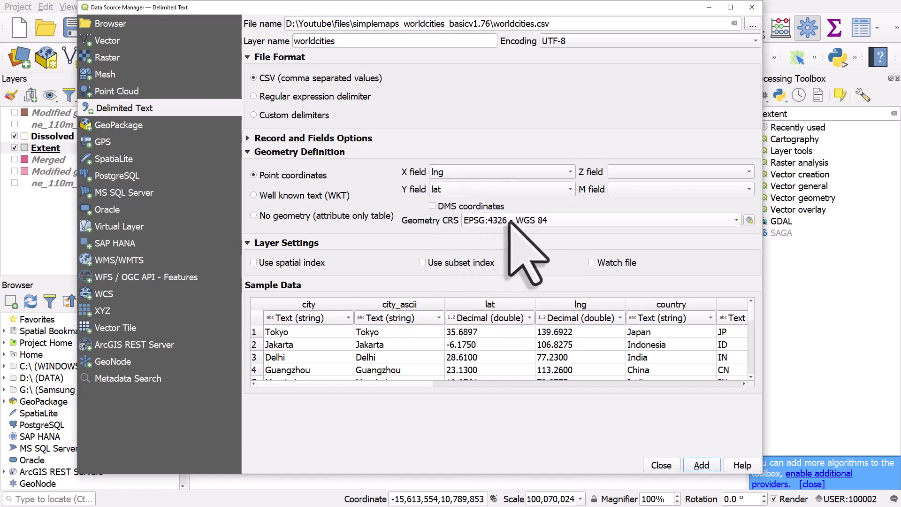
Add the worldcities point layer to the map and move it above the Dissolved layer
mouse_move(511, 223)
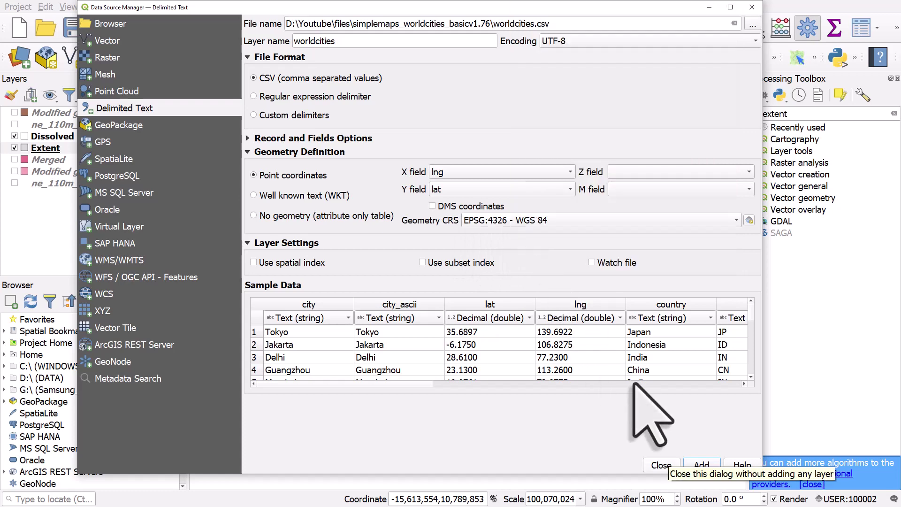
left_click(695, 466)
left_click(663, 465)
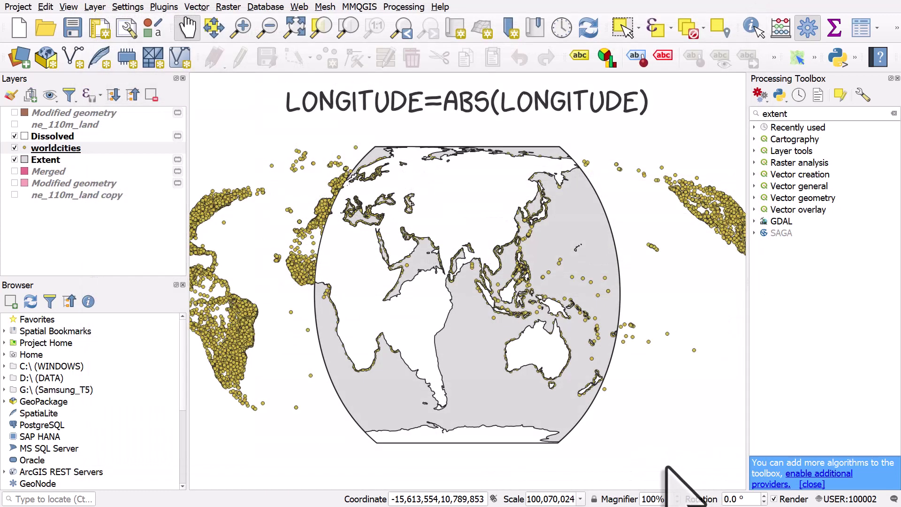
left_click(44, 148)
mouse_move(44, 148)
left_mouse_down()
mouse_move(52, 138)
mouse_move(42, 152)
left_mouse_up()
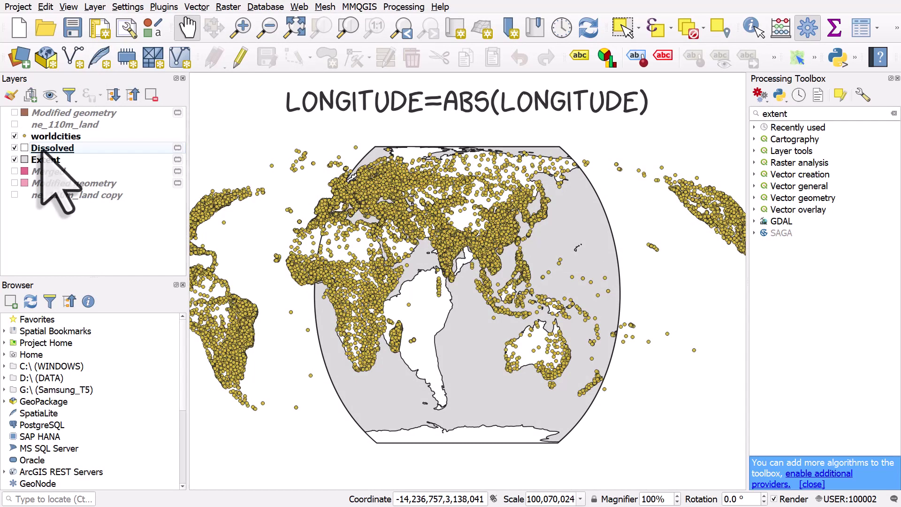
Start a provider filter on the worldcities layer with the condition "population" > 5000000
right_click(47, 136)
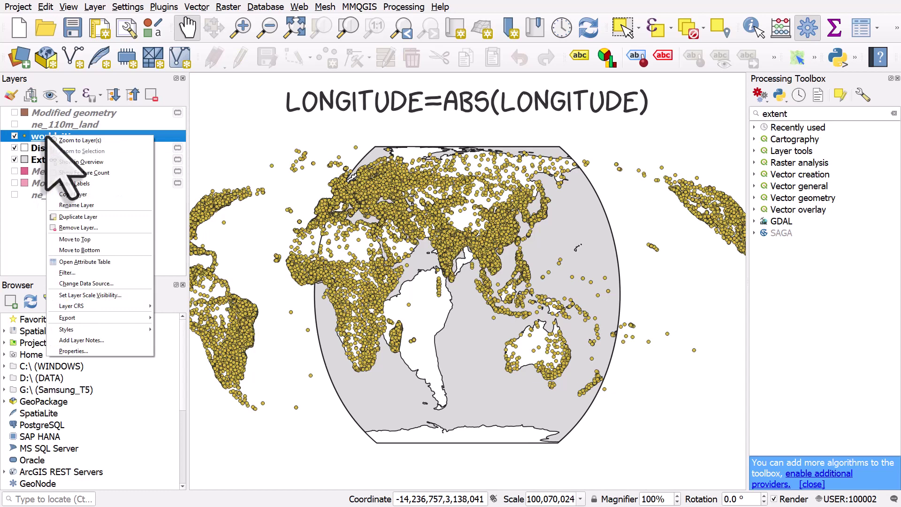
left_click(70, 273)
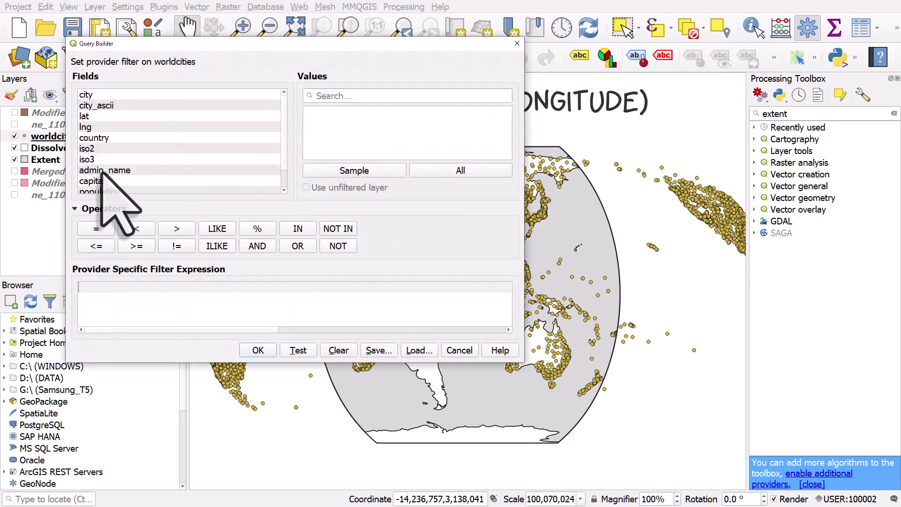
double_click(105, 191)
left_click(177, 229)
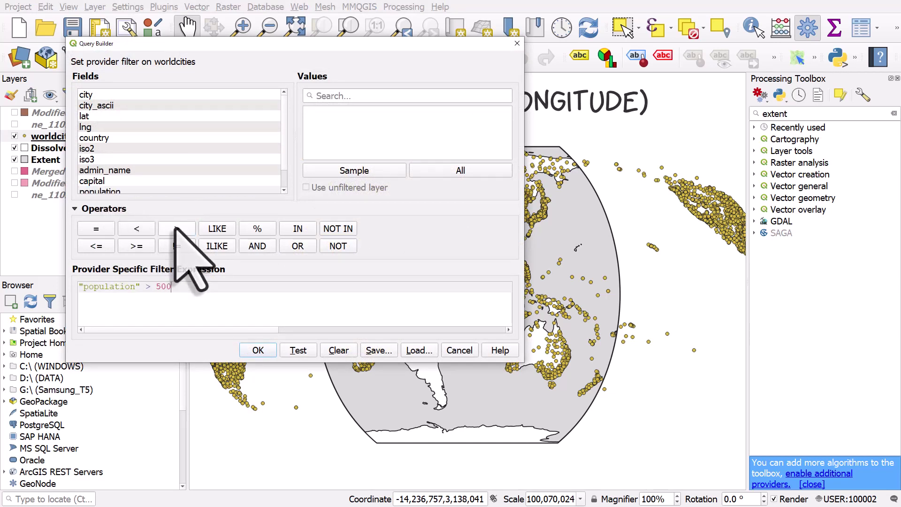
type("5000000")
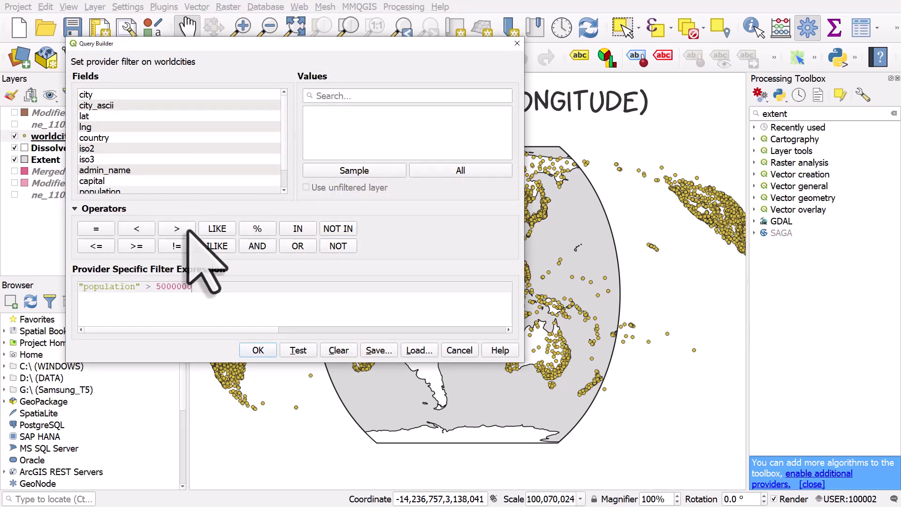
Extend the filter expression with OR "capital" = 'primary' and test the query
left_click(297, 247)
double_click(94, 181)
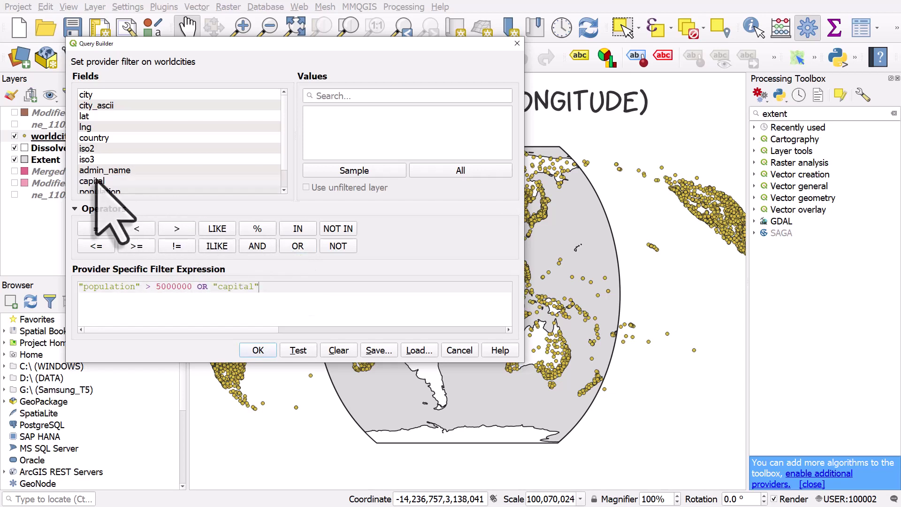
left_click(96, 229)
left_click(422, 175)
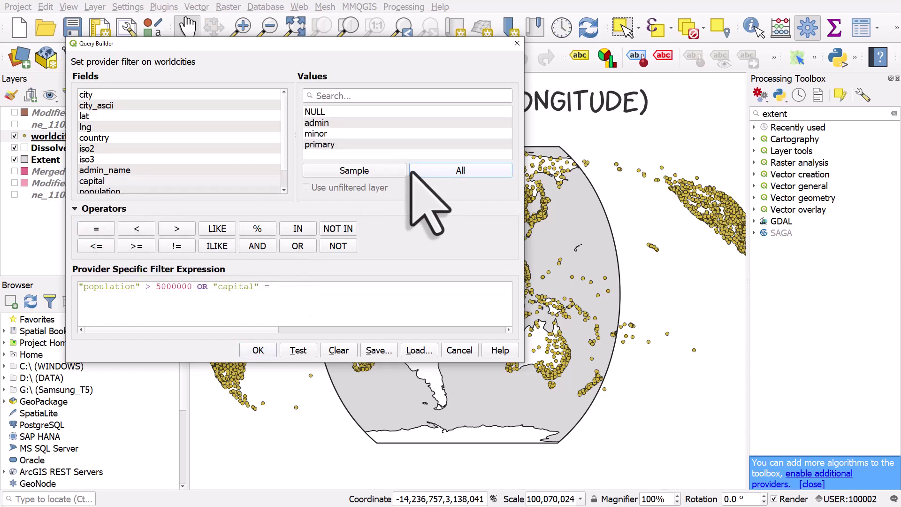
double_click(313, 144)
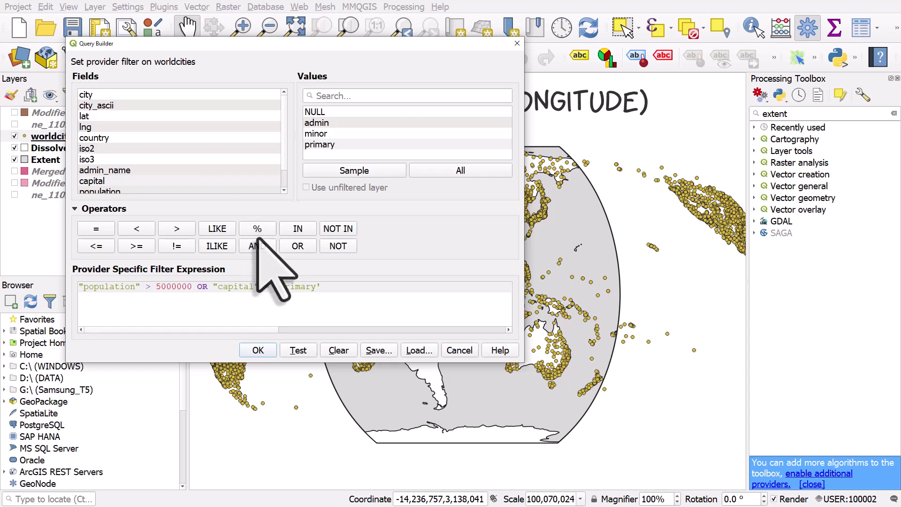
left_click(292, 353)
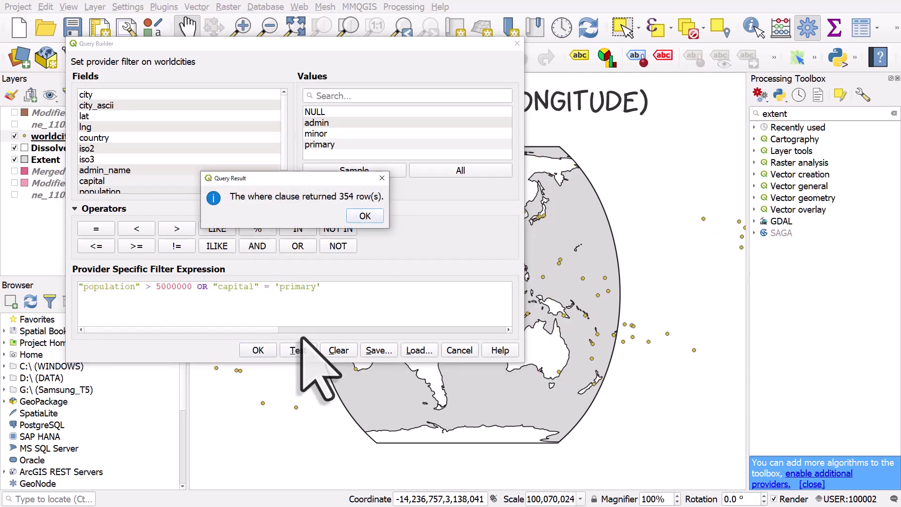
left_click(366, 217)
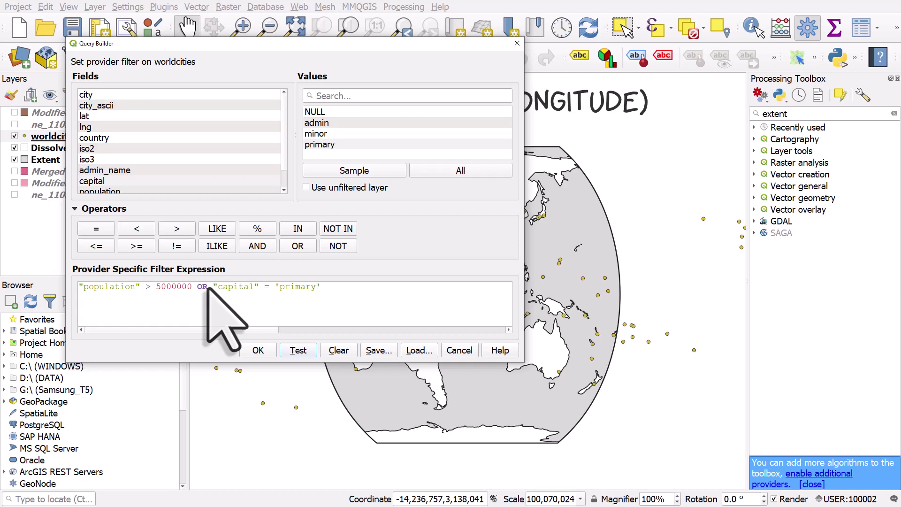
Remove the leading population condition with its OR from the filter and append AND "population" > 500000
left_click_drag(208, 287, 77, 287)
key("BackSpace")
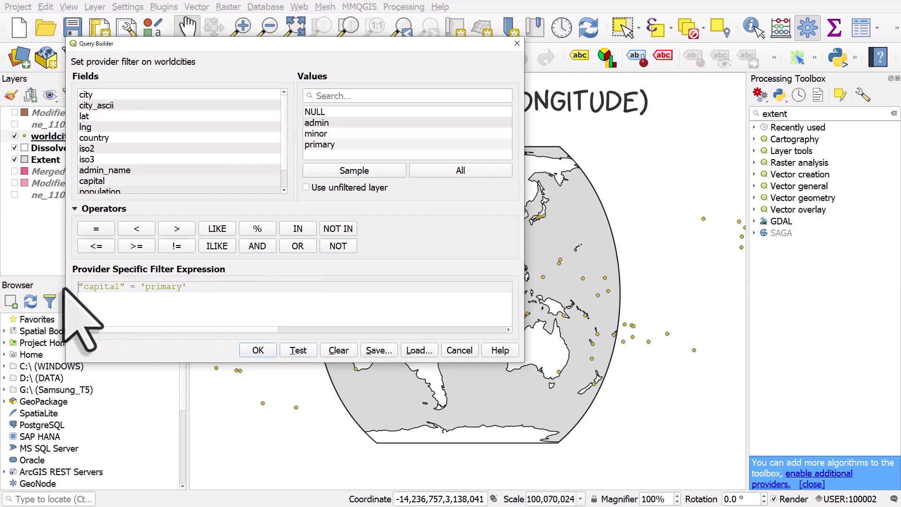
left_click(257, 246)
double_click(159, 190)
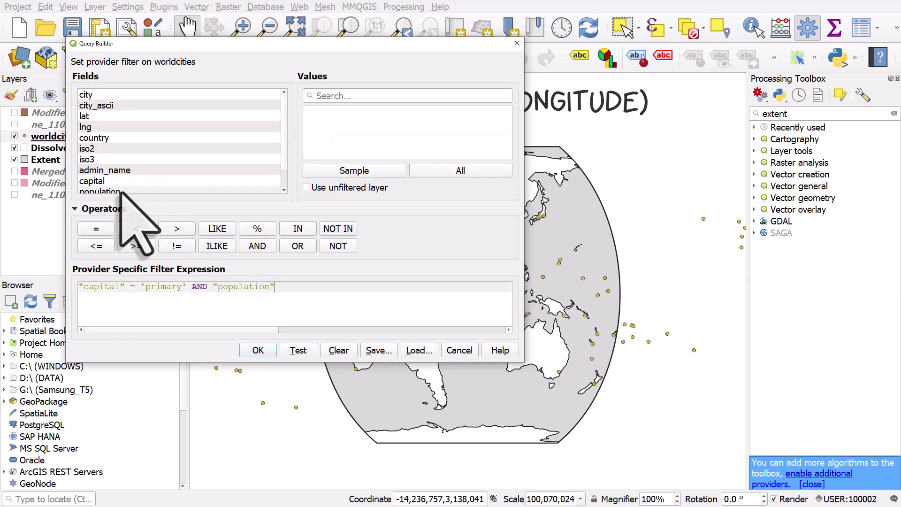
left_click(177, 228)
type("500")
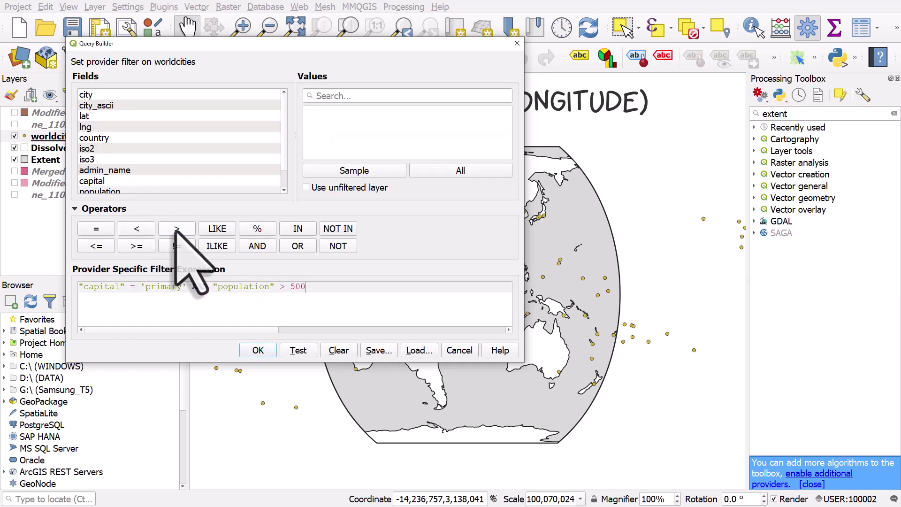
type("000")
Test the revised capital and population filter and apply it to the worldcities layer
left_click(296, 350)
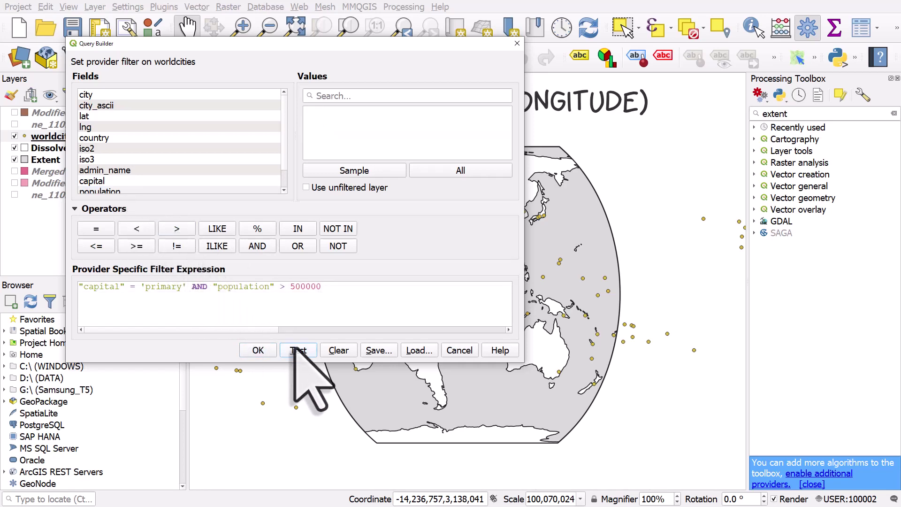
left_click(365, 215)
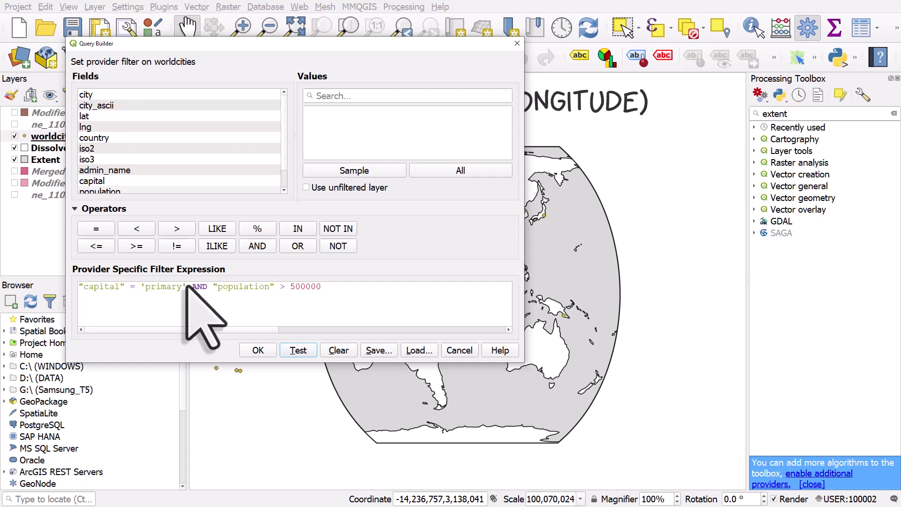
left_click(258, 351)
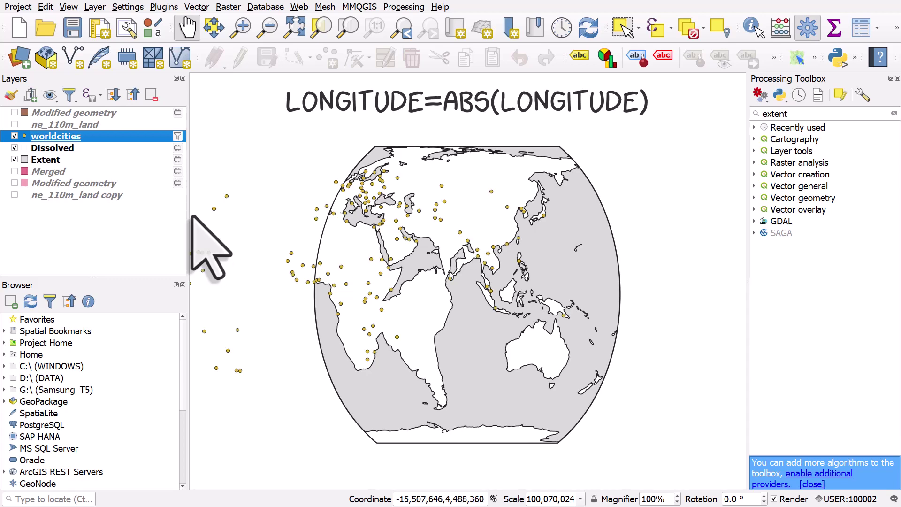
Change the worldcities marker's symbol layer type from Simple Marker to Geometry Generator
double_click(78, 137)
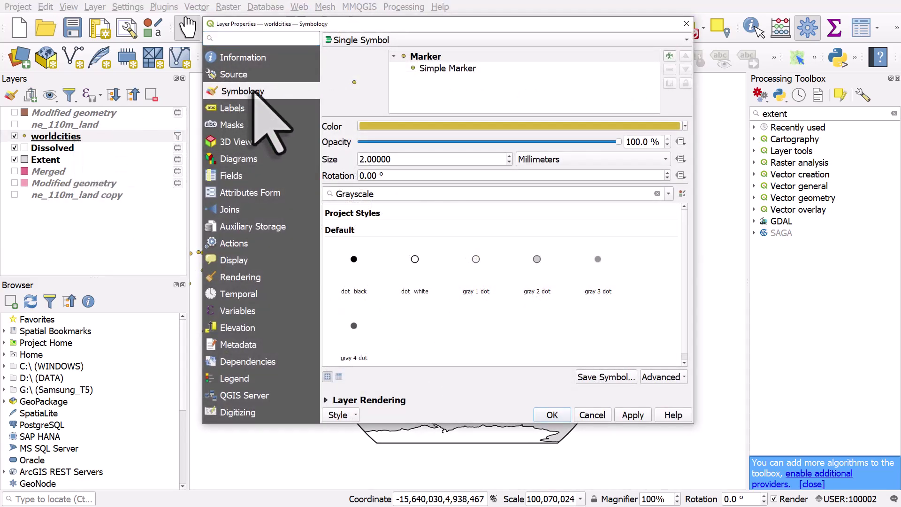
left_click(447, 69)
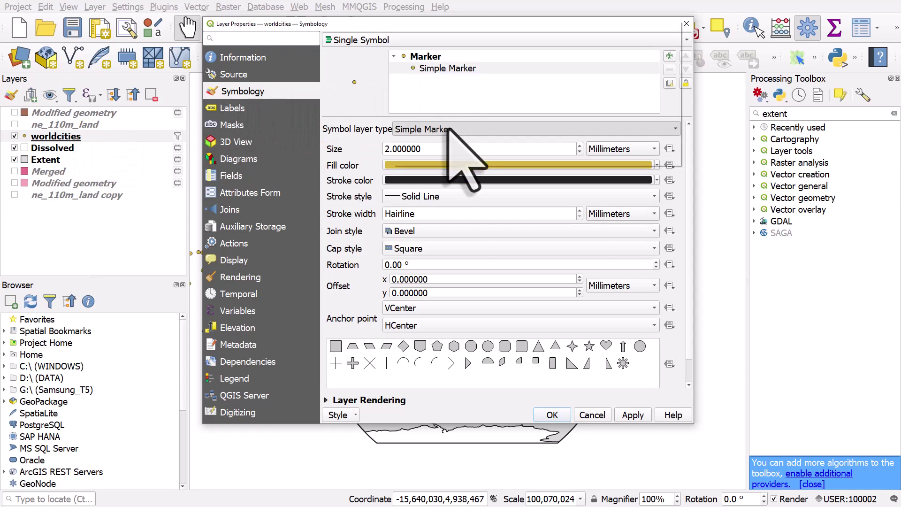
left_click(449, 129)
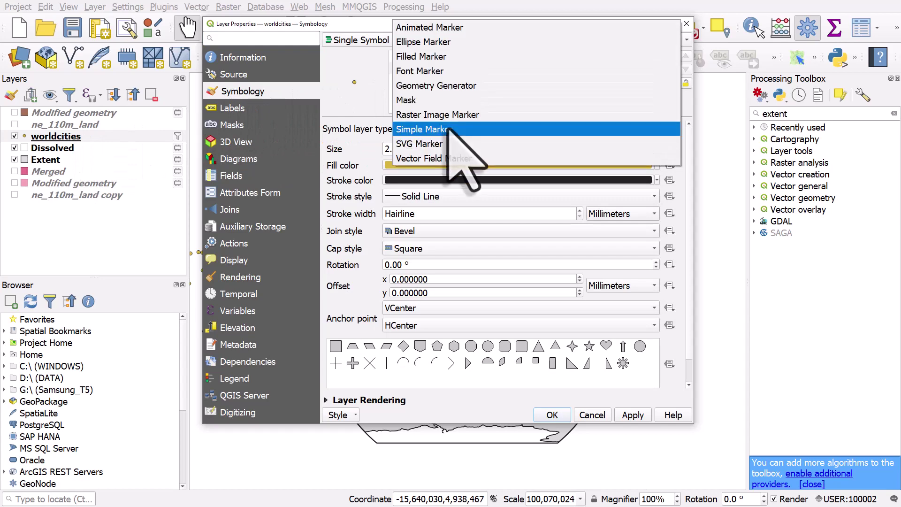
left_click(437, 86)
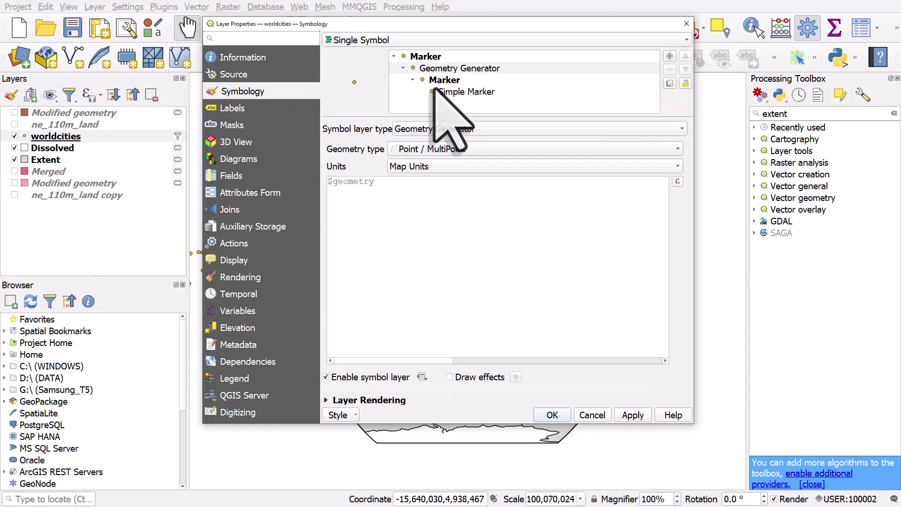
Replace the worldcities geometry generator expression with the recent expression make_point( abs( $x),$y) and apply it to the layer
left_click(678, 182)
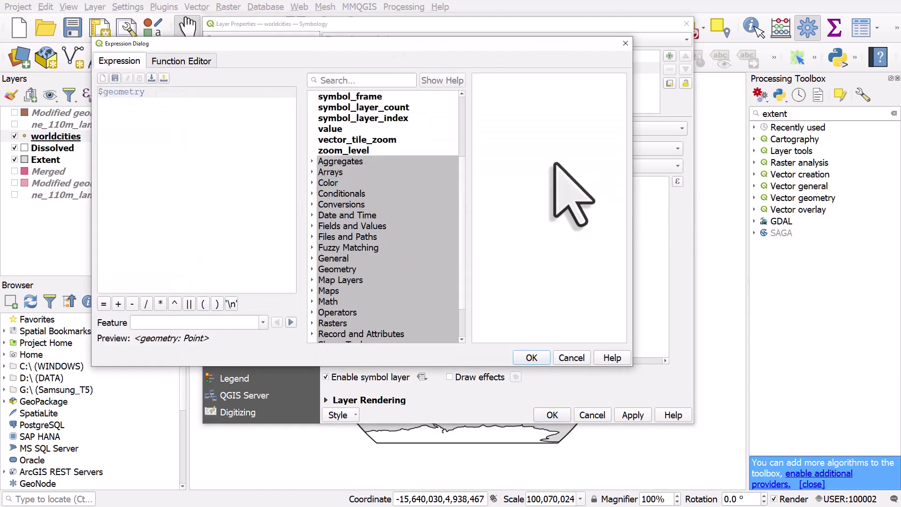
left_click_drag(144, 92, 80, 94)
key("BackSpace")
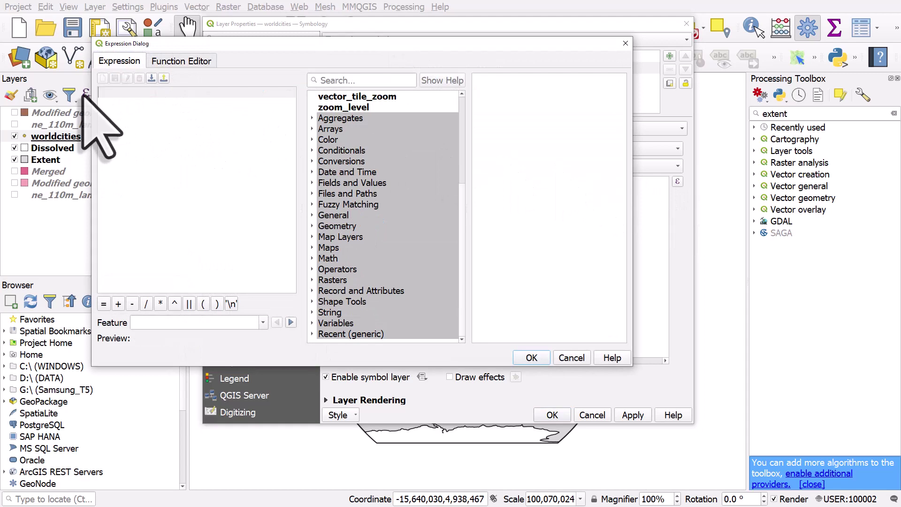
left_click(312, 334)
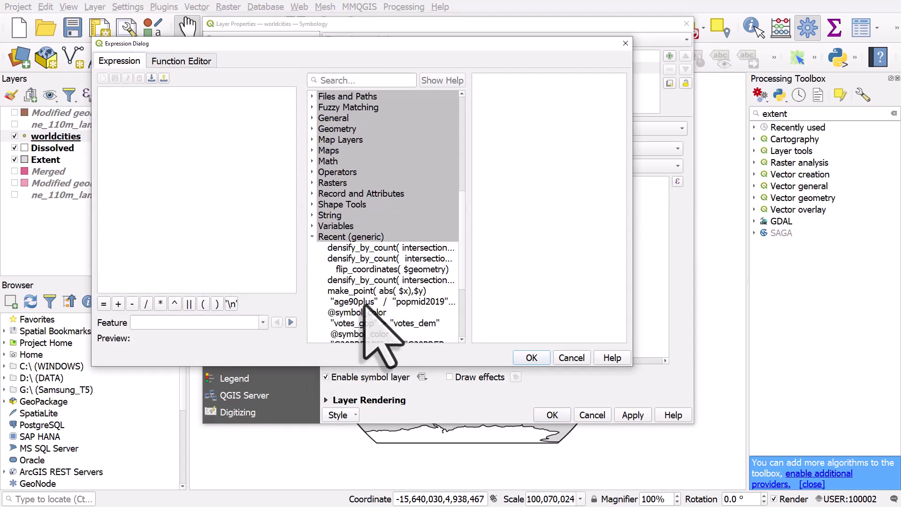
double_click(371, 291)
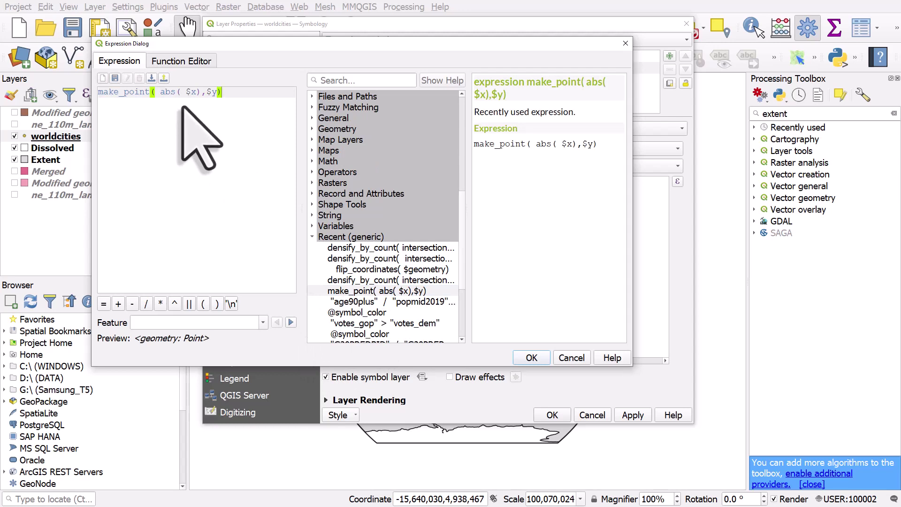
left_click_drag(155, 92, 87, 90)
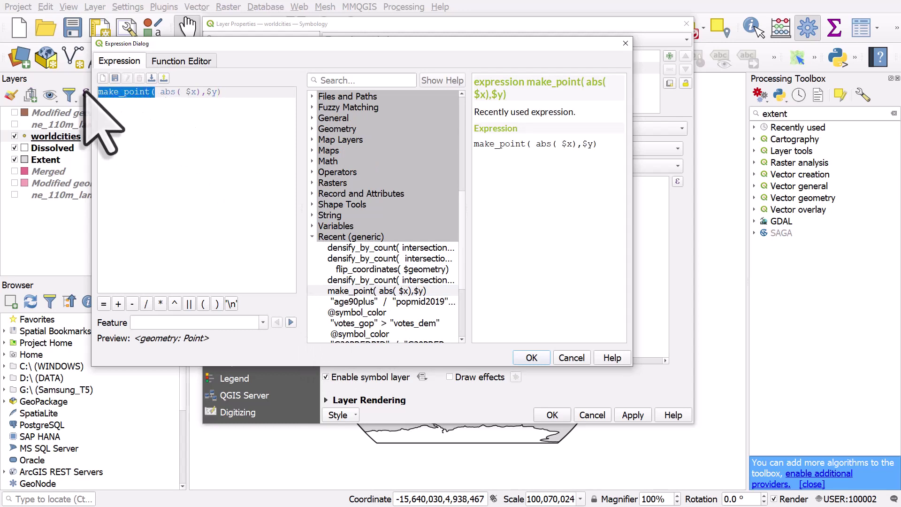
left_click_drag(220, 92, 191, 90)
key("End")
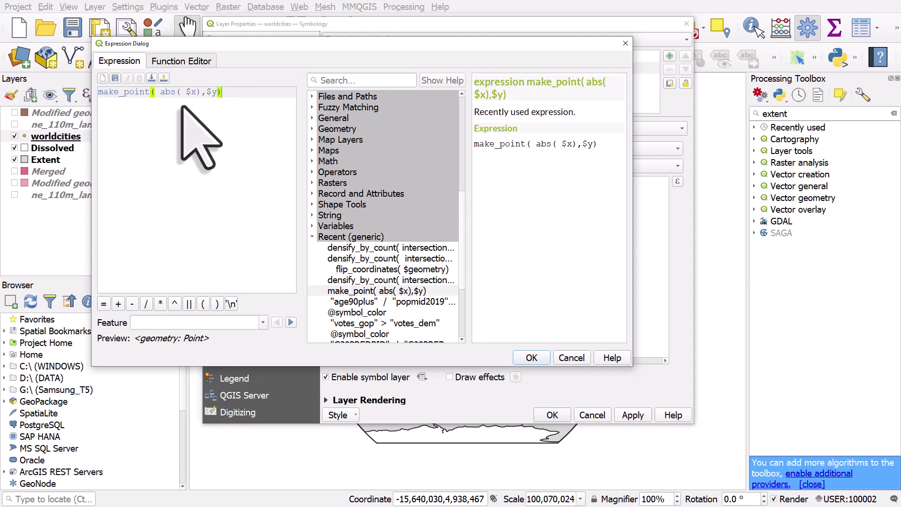
double_click(168, 92)
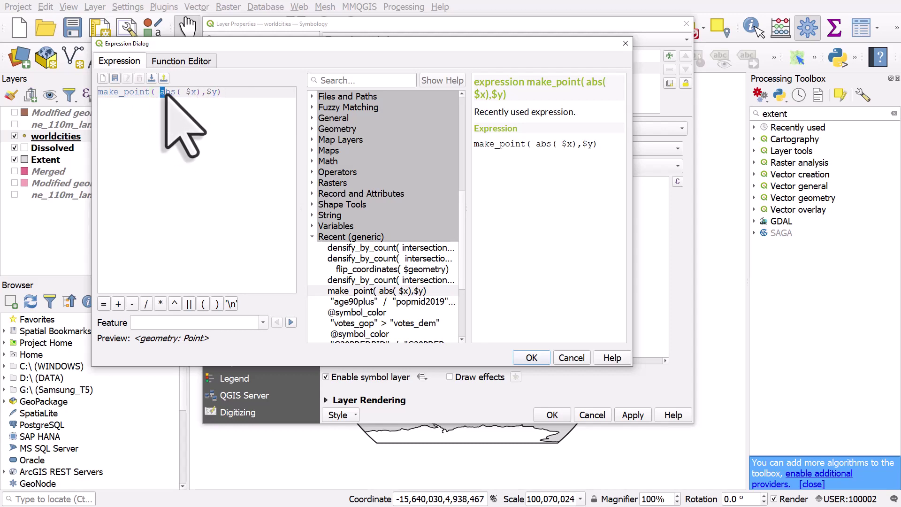
left_click(531, 358)
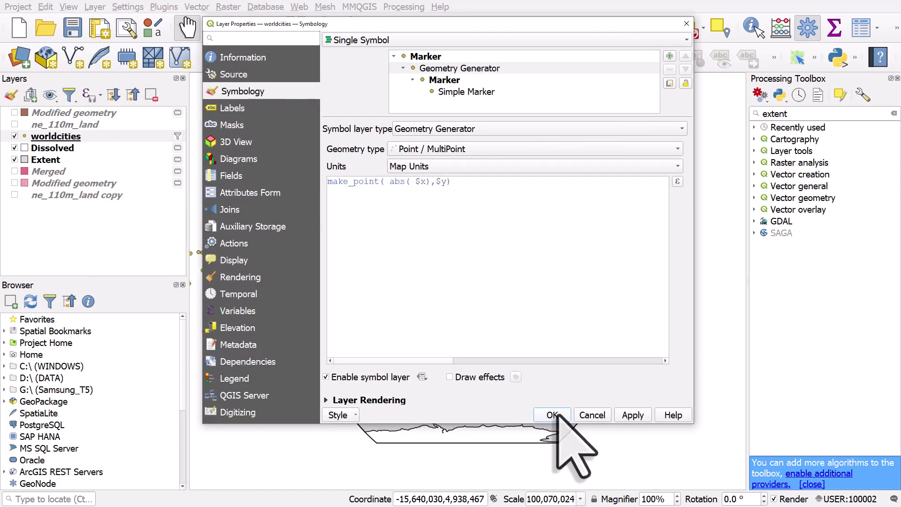
left_click(553, 415)
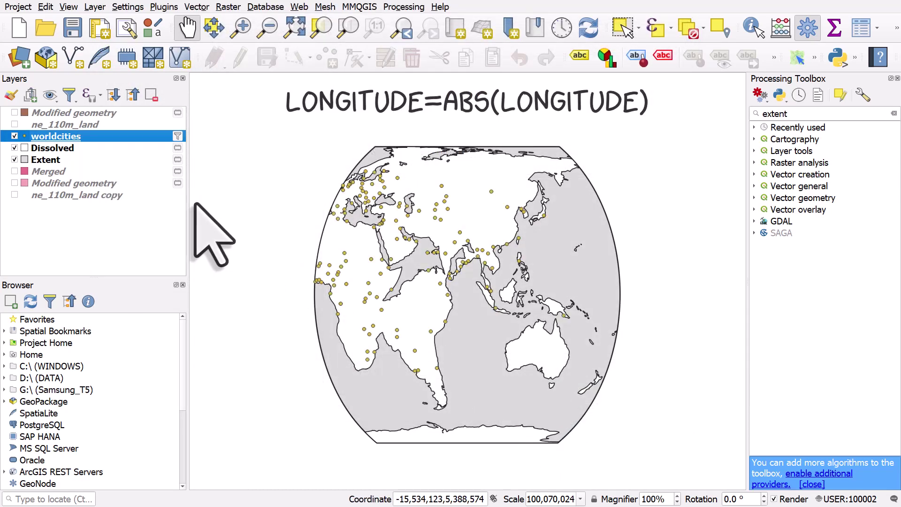
Copy the dark stroke color to the worldcities simple marker's fill, set its size to 1 mm and apply
double_click(22, 136)
left_click(467, 92)
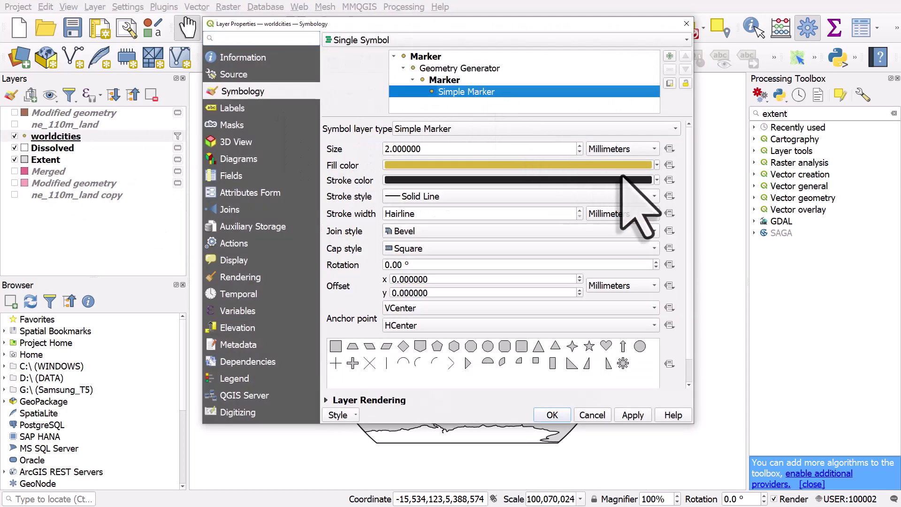
left_click_drag(622, 177, 625, 165)
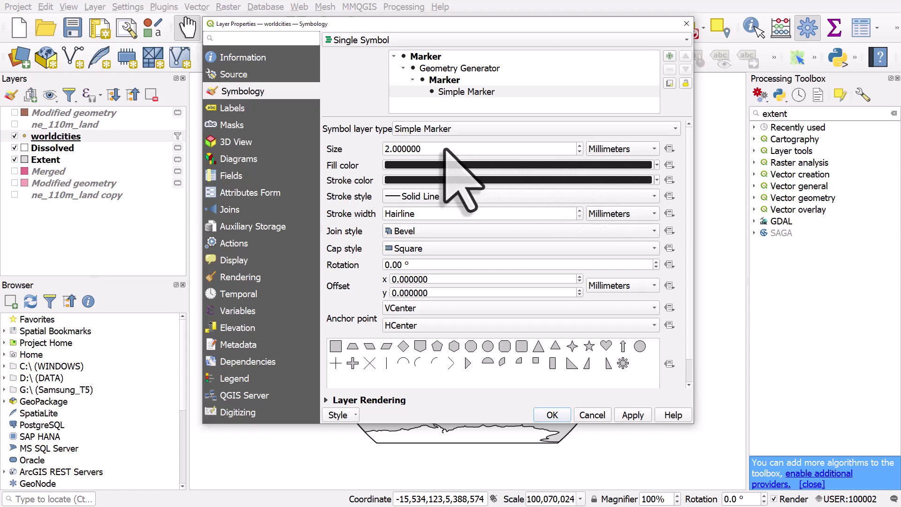
left_click_drag(444, 149, 368, 148)
type("1")
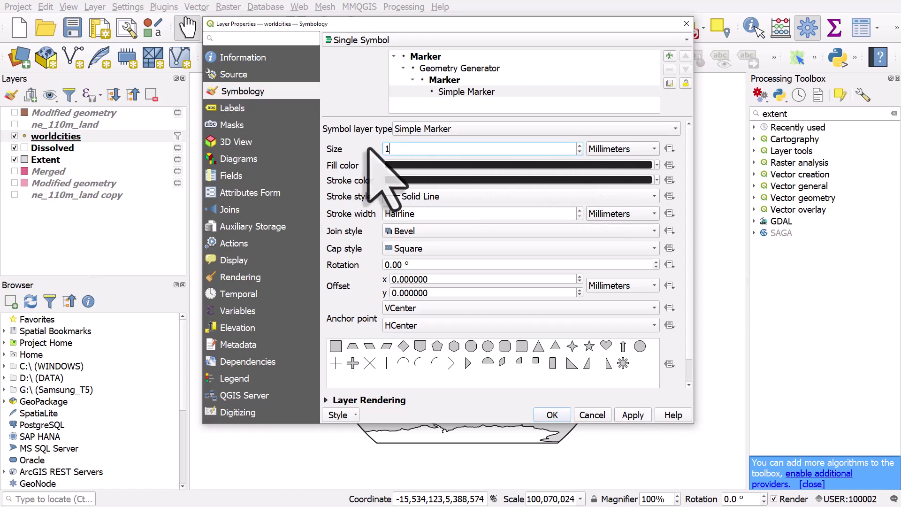
left_click_drag(579, 23, 426, 23)
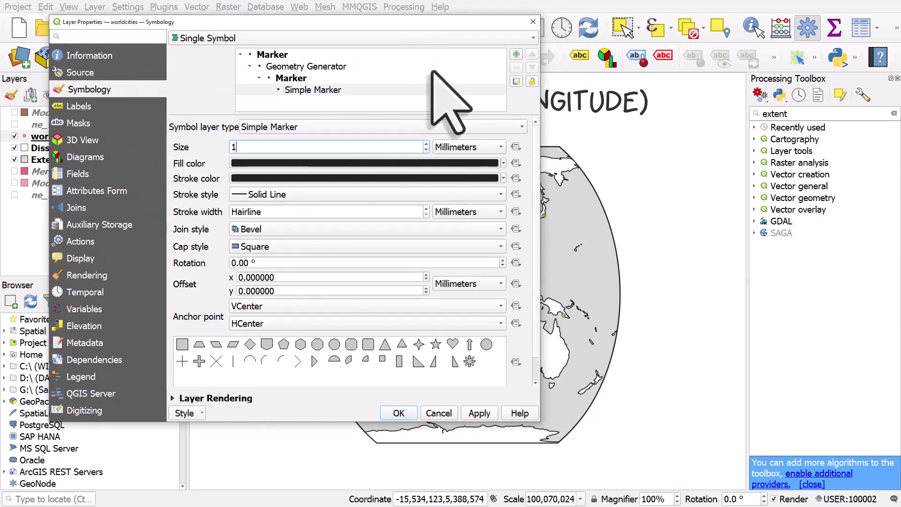
left_click(479, 414)
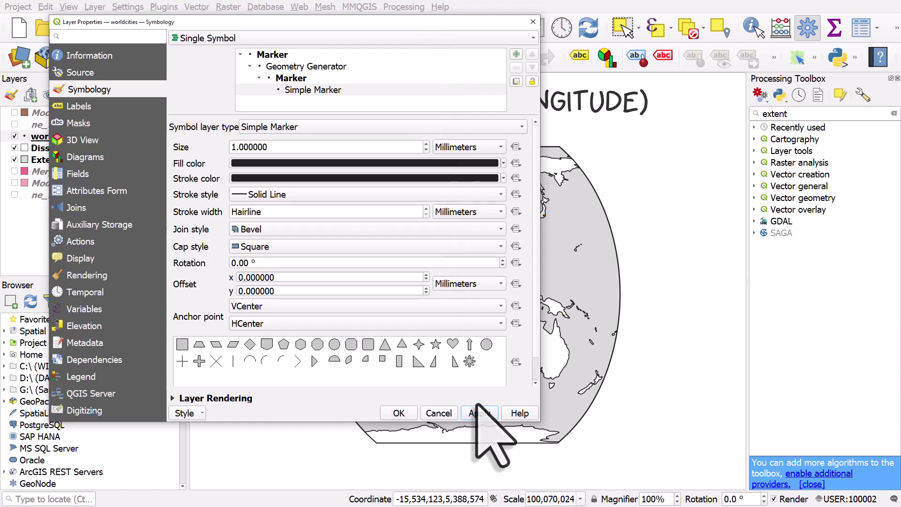
Increase the worldcities simple marker's size to 1.4 mm and accept the layer properties
left_click(426, 144)
left_click(426, 146)
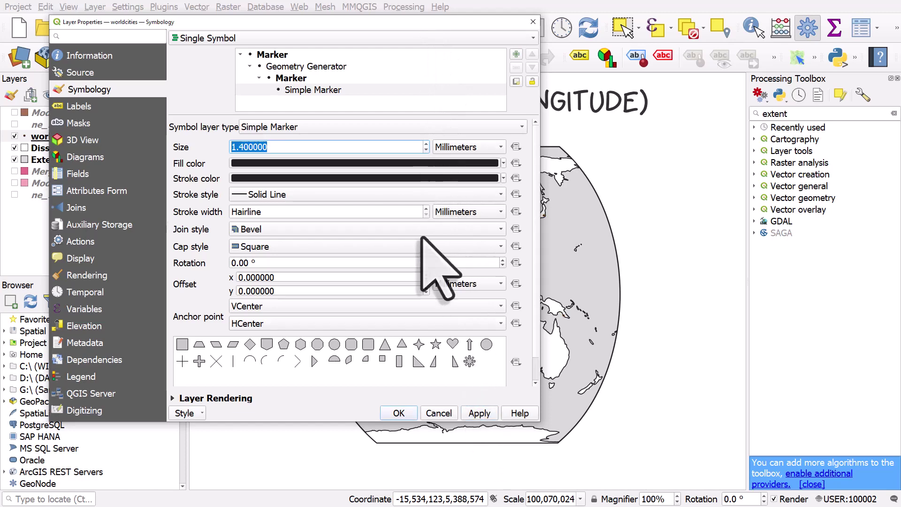
left_click(410, 413)
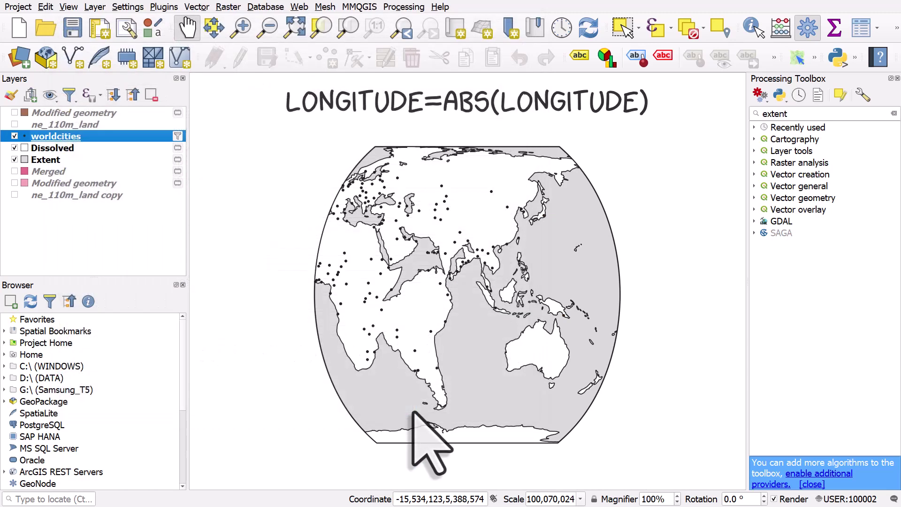
Change the population threshold in the worldcities filter to 200000 and apply the filter
left_click(178, 136)
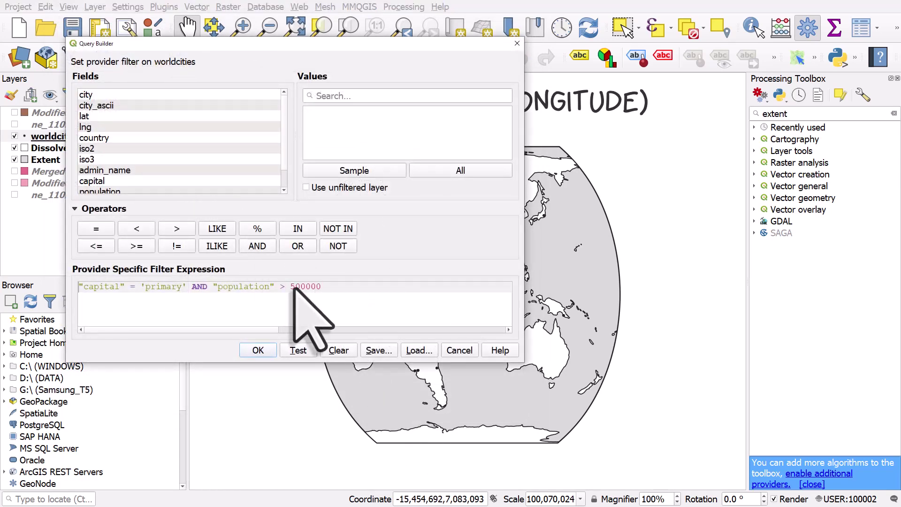
left_click_drag(291, 286, 295, 287)
type("2")
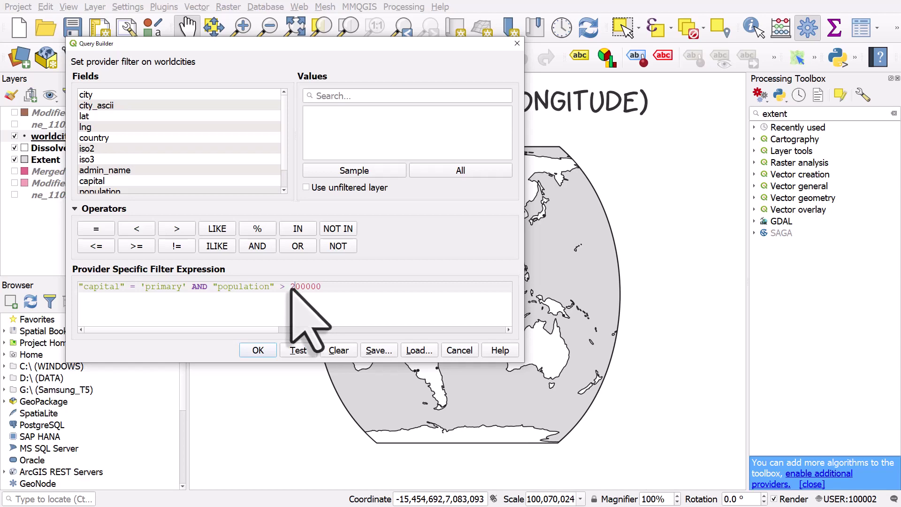
left_click(265, 350)
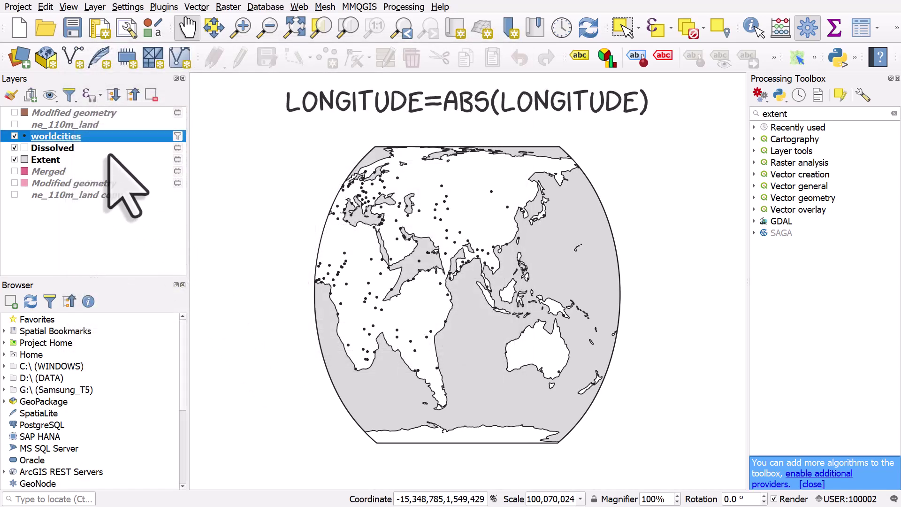
Enable Single Labels on the worldcities layer using the city field as the label value
double_click(96, 137)
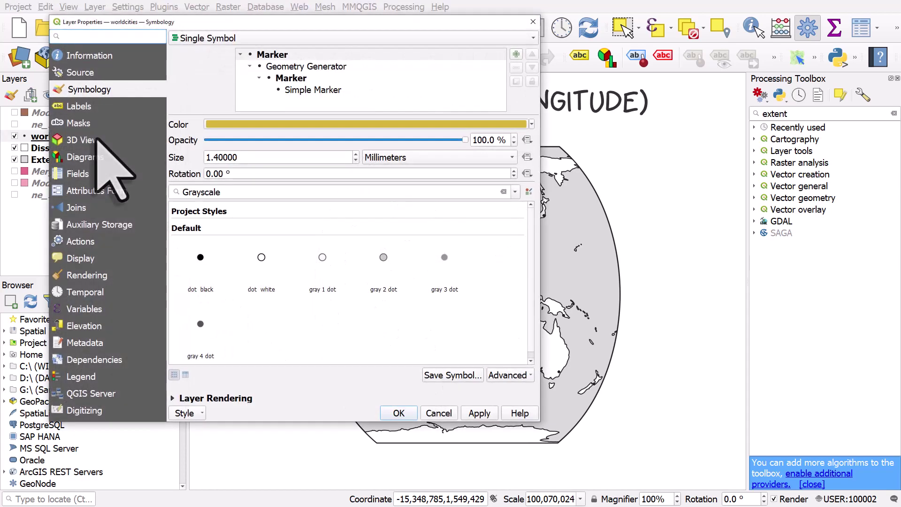
left_click(99, 107)
left_click(191, 39)
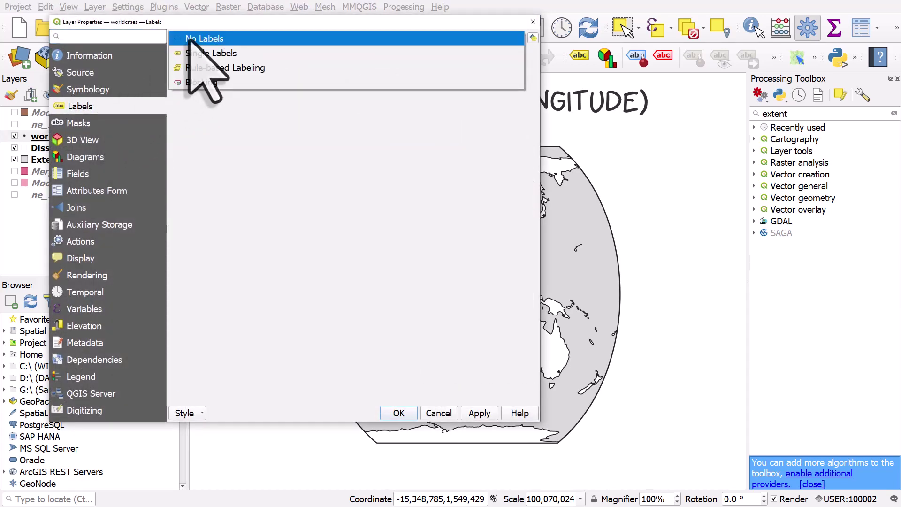
key("Escape")
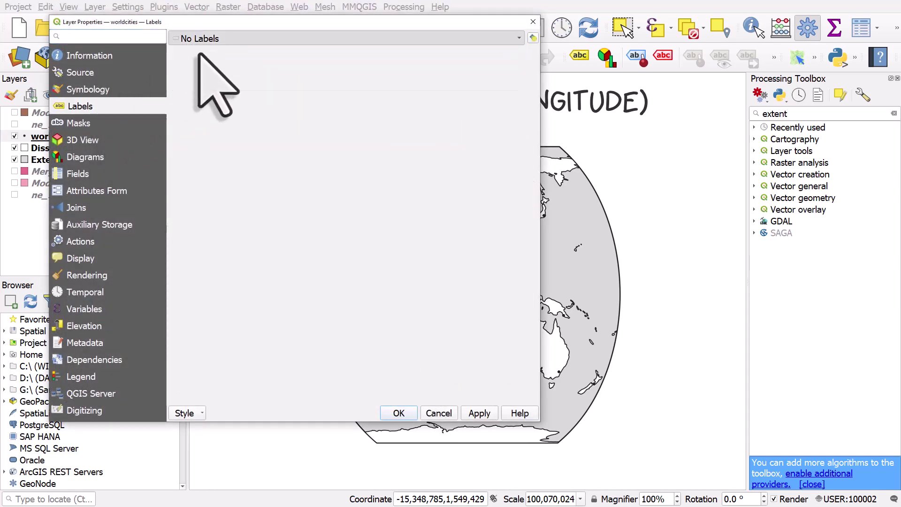
left_click(519, 55)
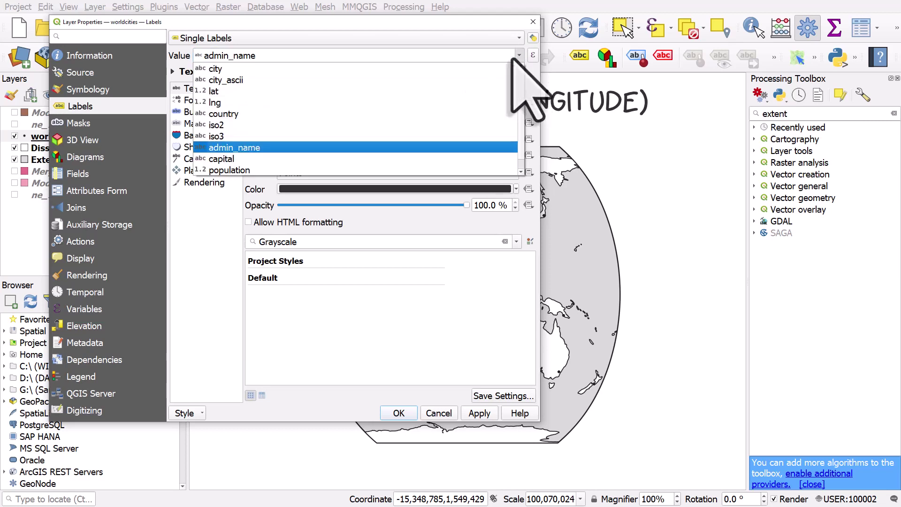
left_click(216, 68)
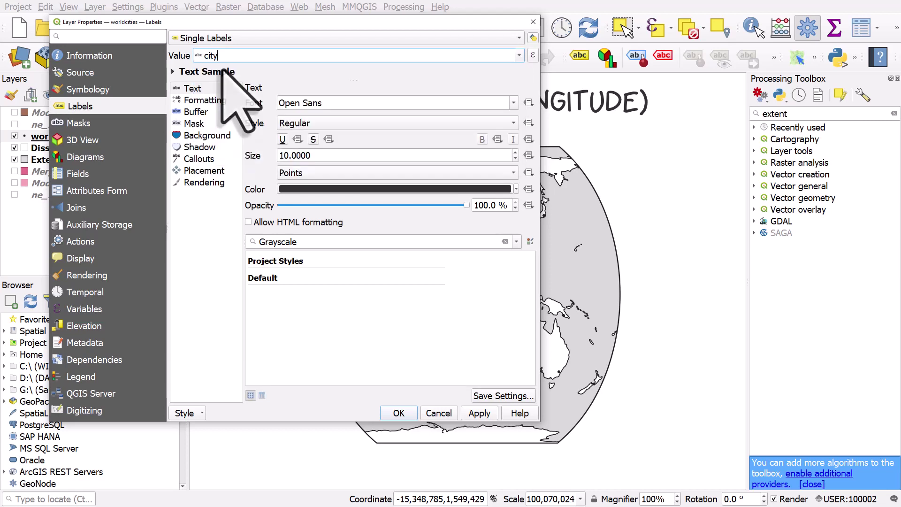
Set the city labels' font to xkcd Script and apply it to the map
left_click_drag(288, 18, 257, 10)
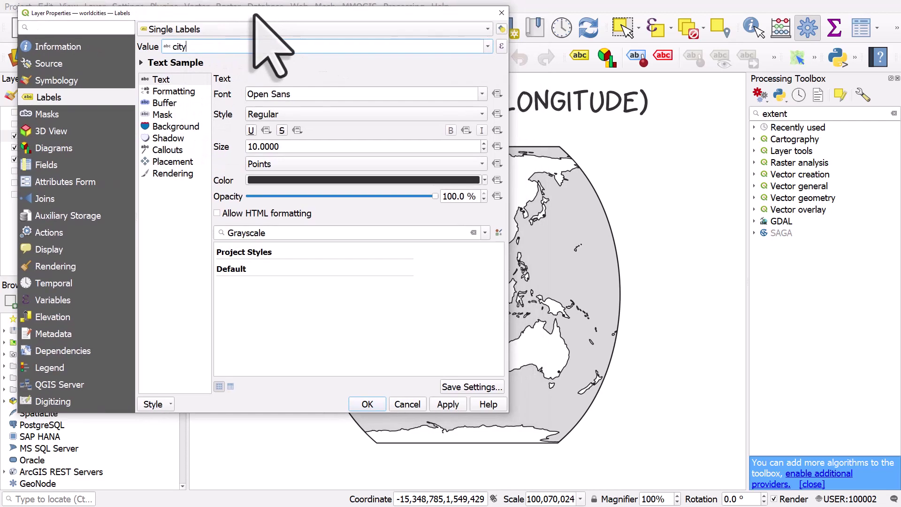
left_click_drag(300, 94, 244, 92)
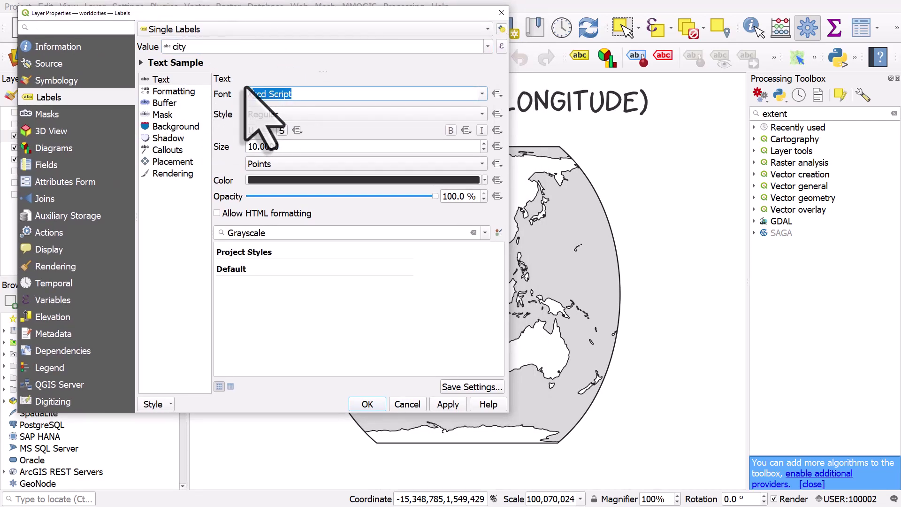
type("Xkcd Script")
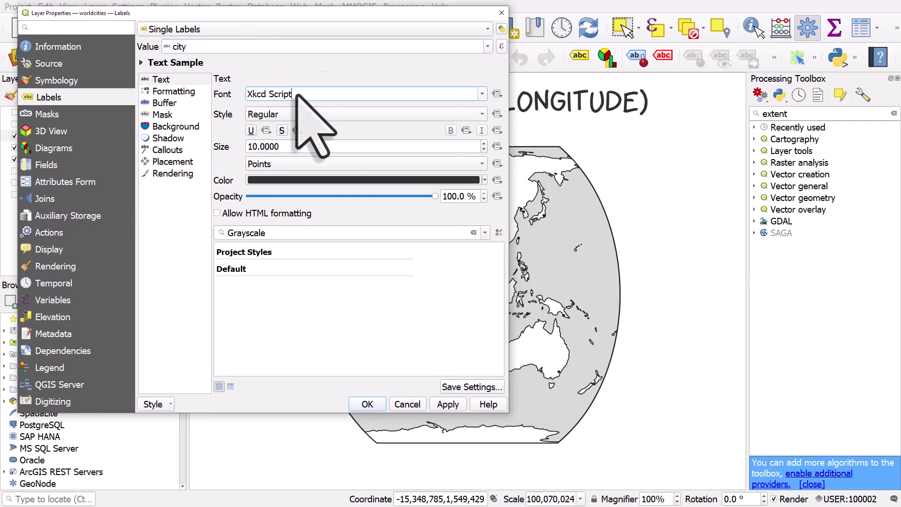
left_click(450, 405)
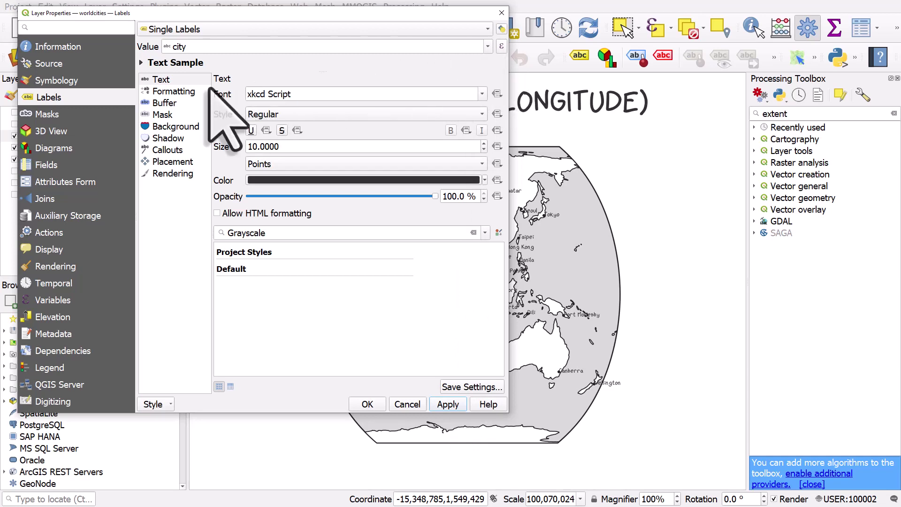
Set the city labels' type case to All Uppercase and apply the change
left_click(183, 92)
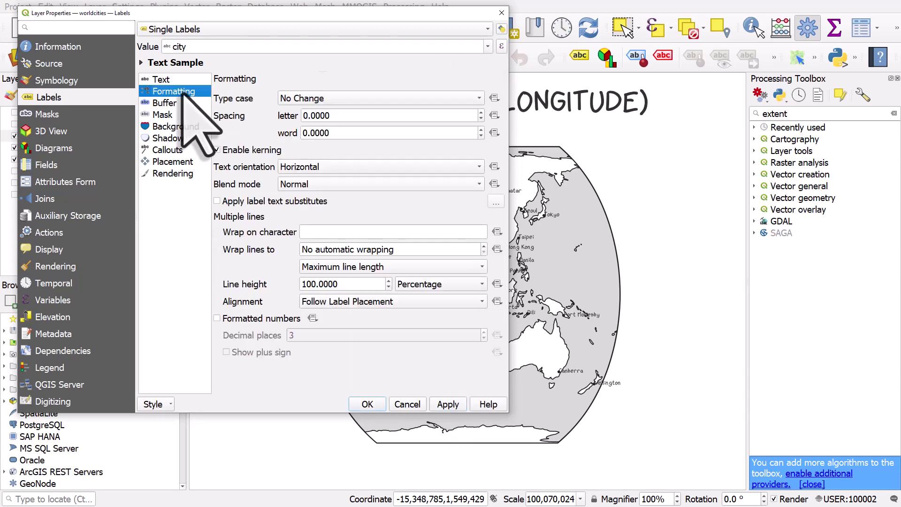
left_click(289, 99)
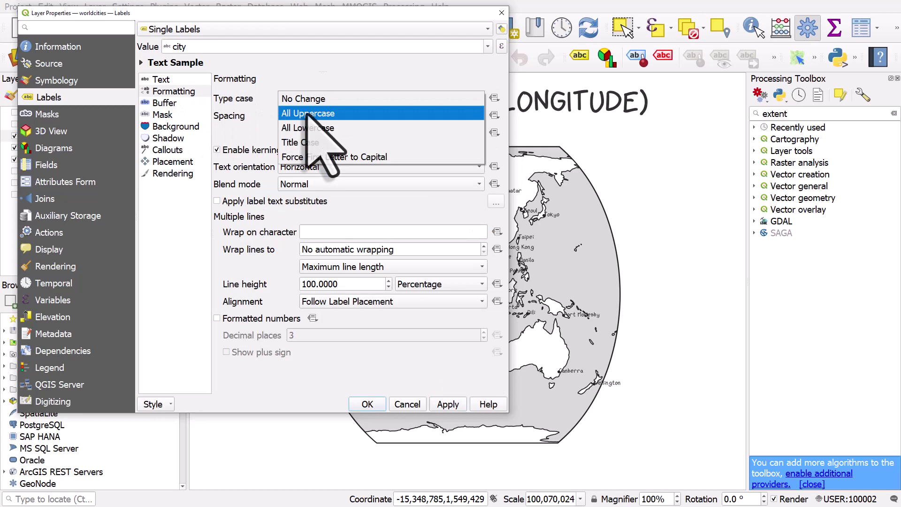
left_click(306, 114)
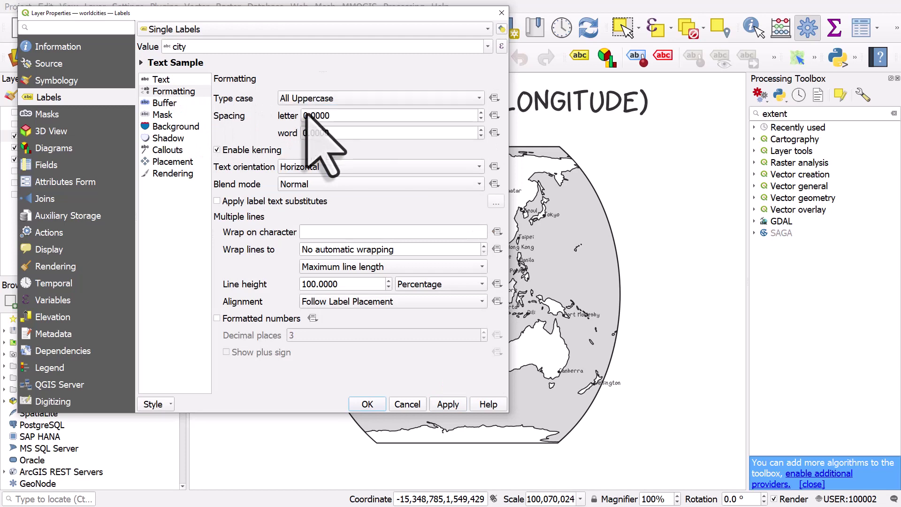
left_click(448, 403)
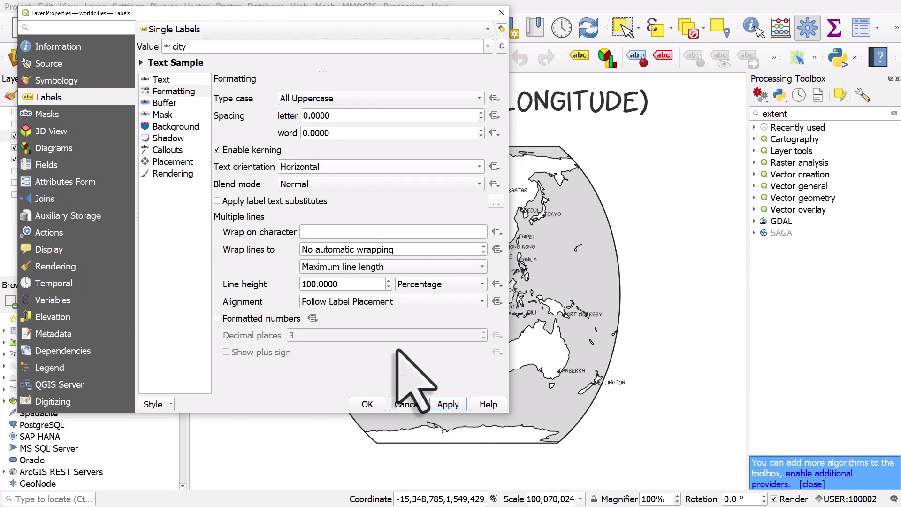
Enable a text buffer on the city labels, set its size to 0.7 mm and apply it
left_click(166, 102)
left_click(219, 94)
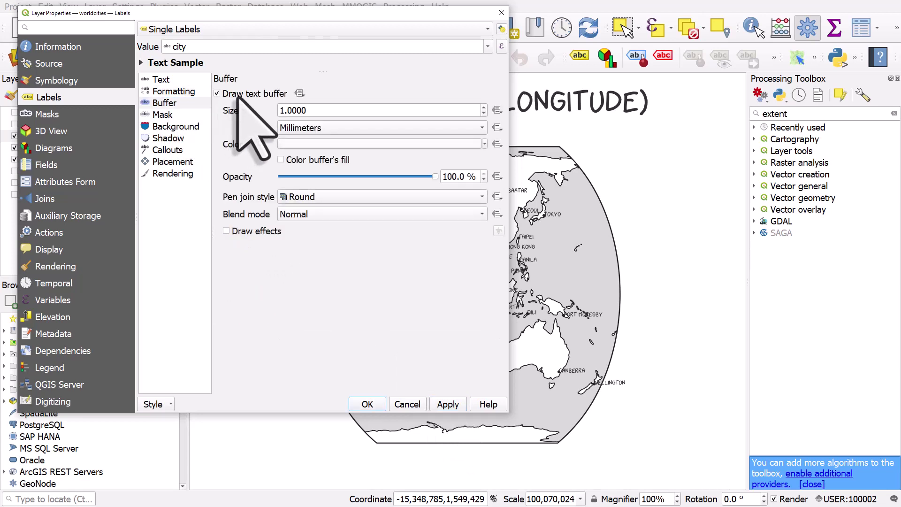
left_click(484, 113)
left_click(484, 113)
left_click(484, 114)
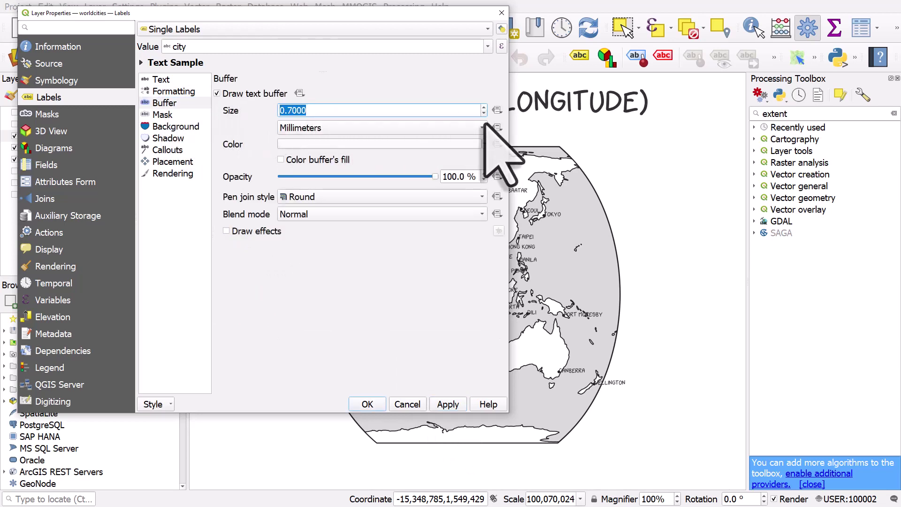
left_click(448, 405)
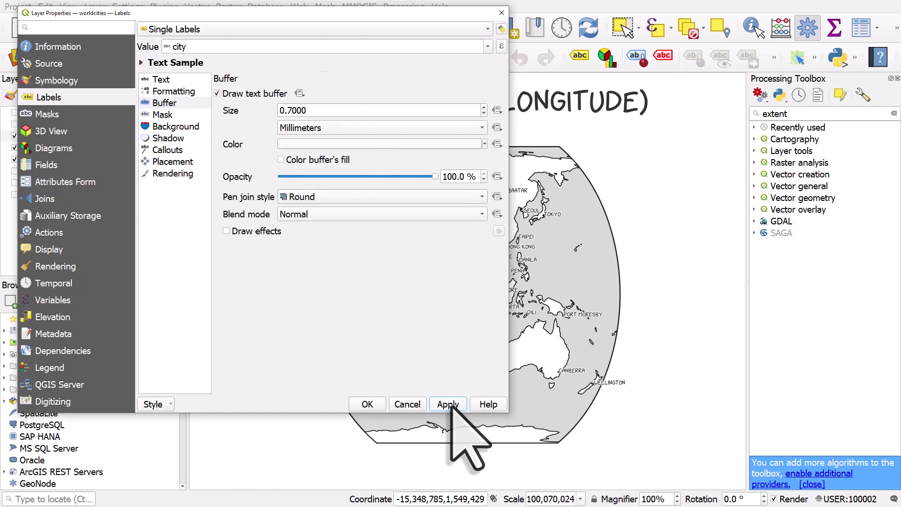
Copy the make_point( abs( $x),$y) expression from the Geometry Generator symbol layer of the worldcities layer
left_click(373, 404)
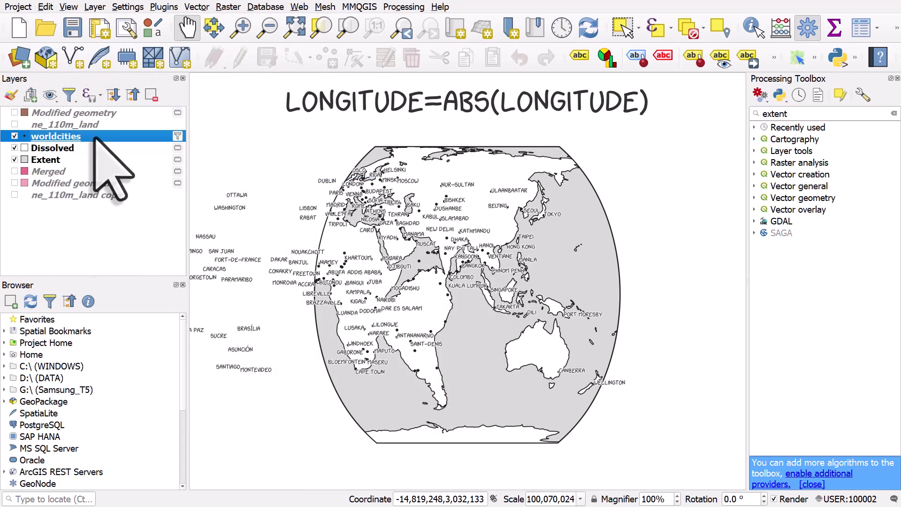
mouse_move(95, 138)
double_click(96, 138)
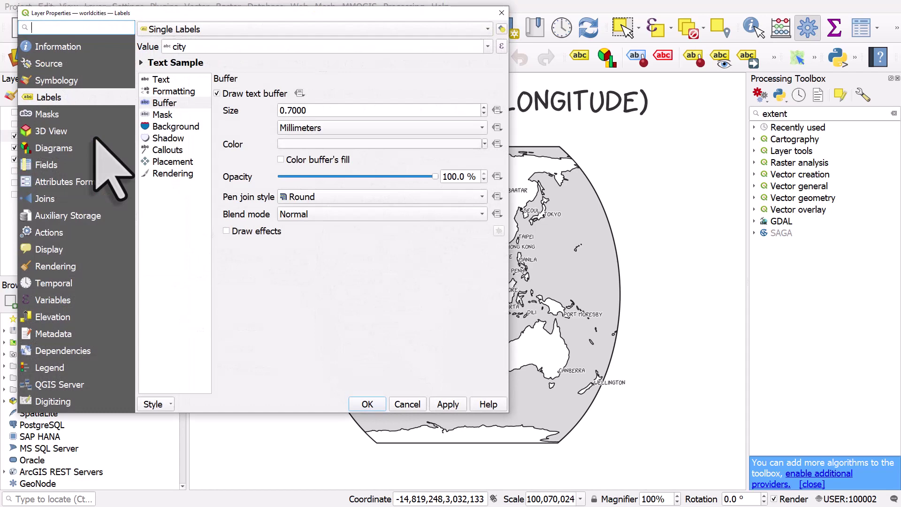
left_click(47, 80)
left_click(285, 58)
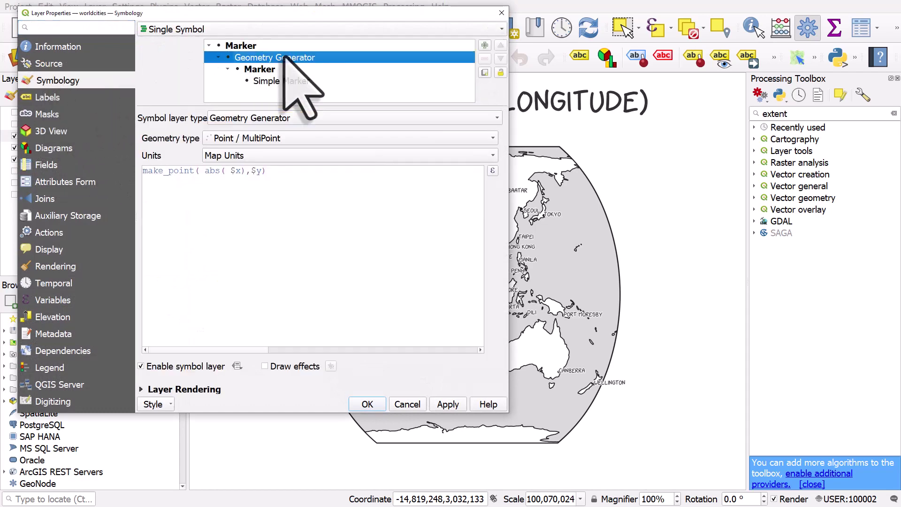
left_click(276, 174)
key("ctrl+a")
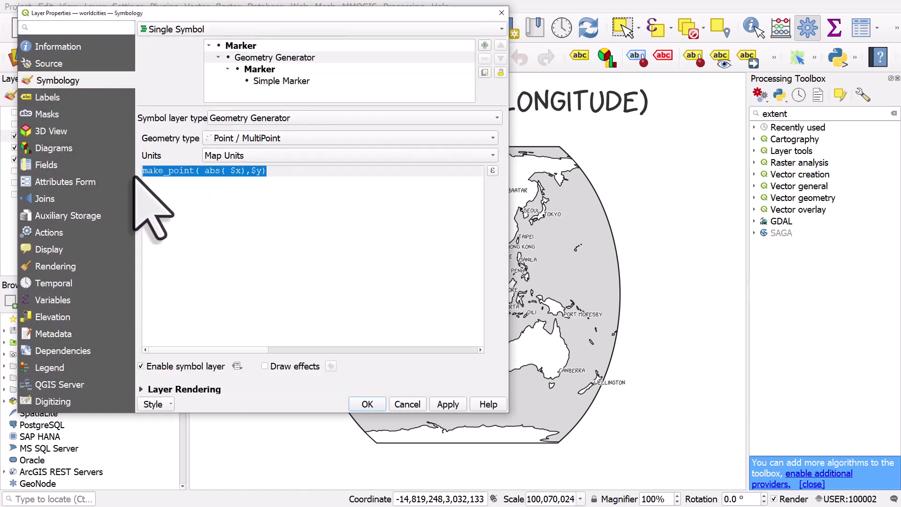
left_click(294, 171)
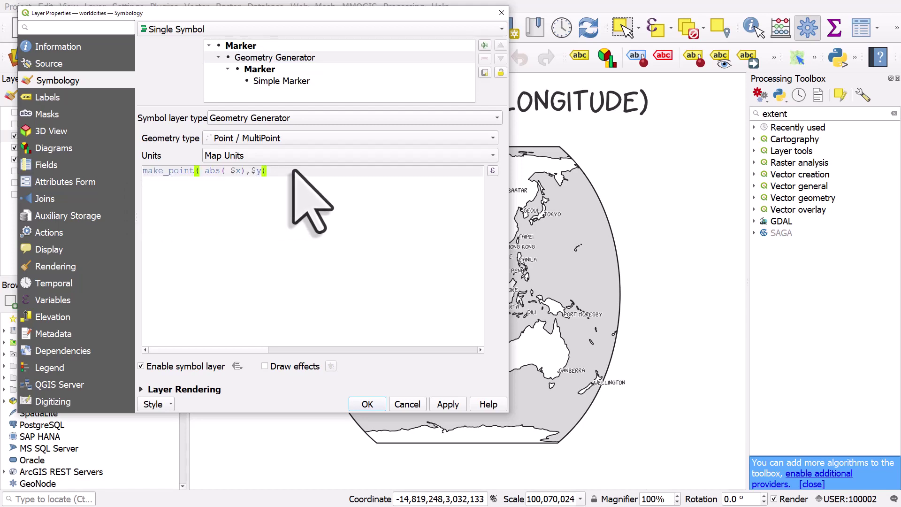
Enable the Geometry Generator for the city labels' placement with the expression make_point( abs( $x),$y) and apply it to the map
left_click(67, 99)
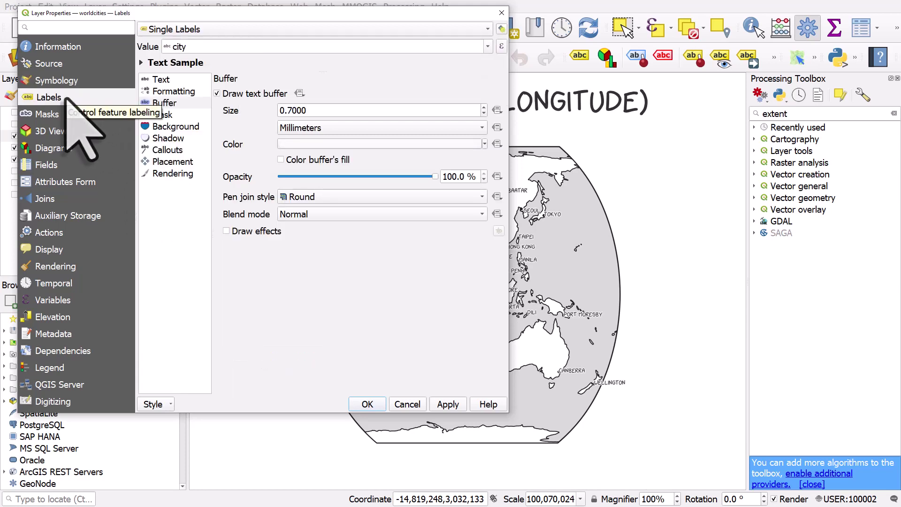
left_click(176, 162)
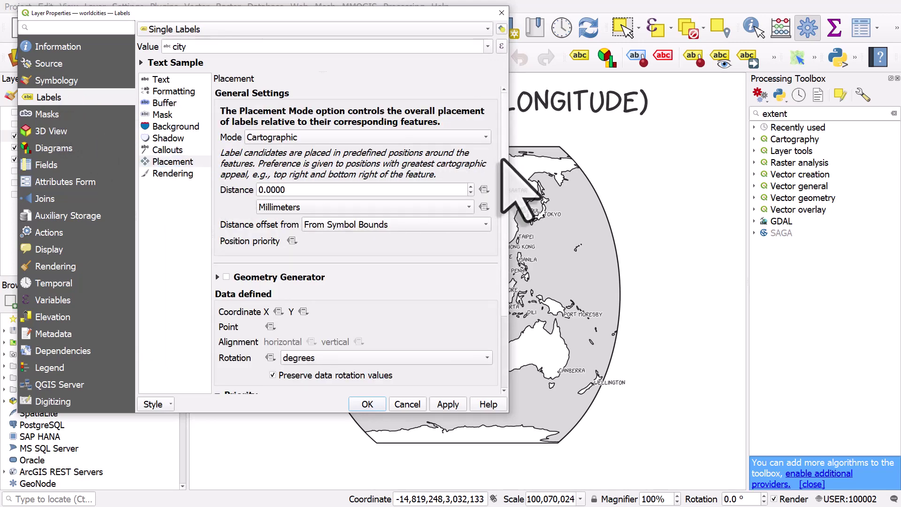
scroll(503, 187, "down", 2)
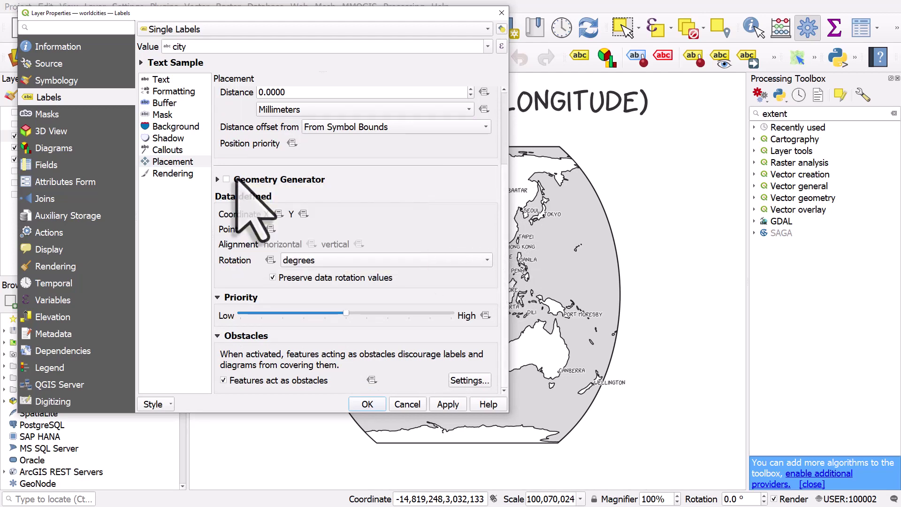
left_click(227, 179)
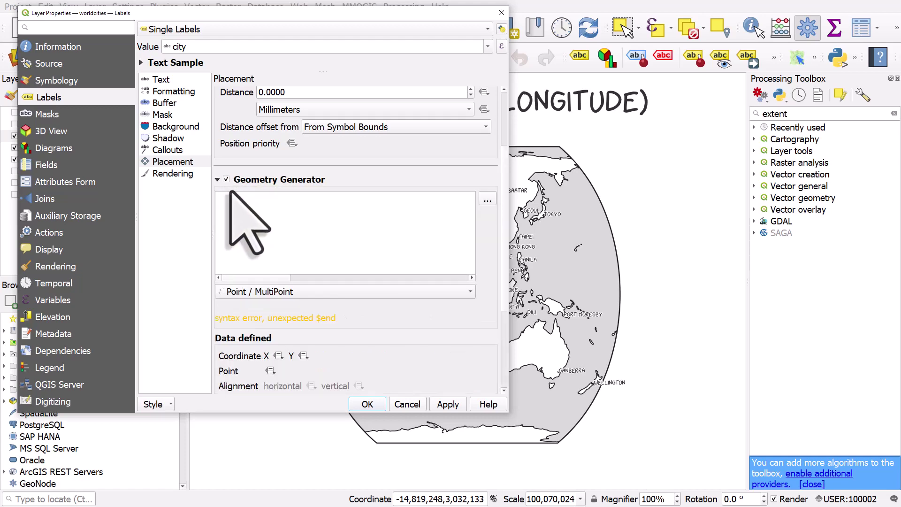
type("make_point( abs( $x),$y)")
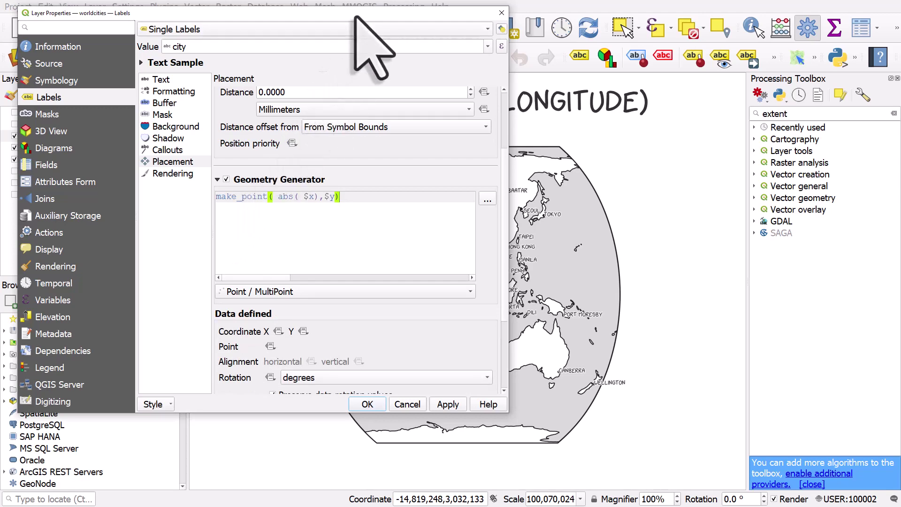
left_click_drag(358, 16, 659, 19)
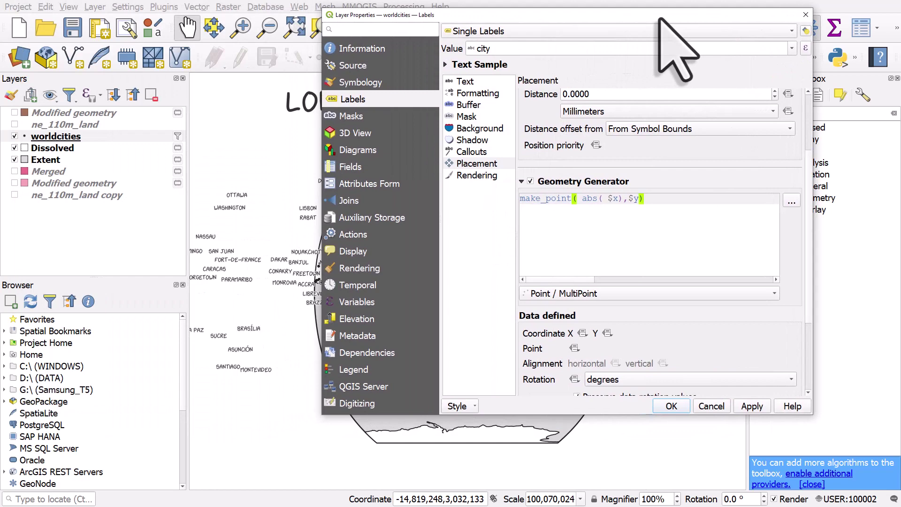
left_click(752, 405)
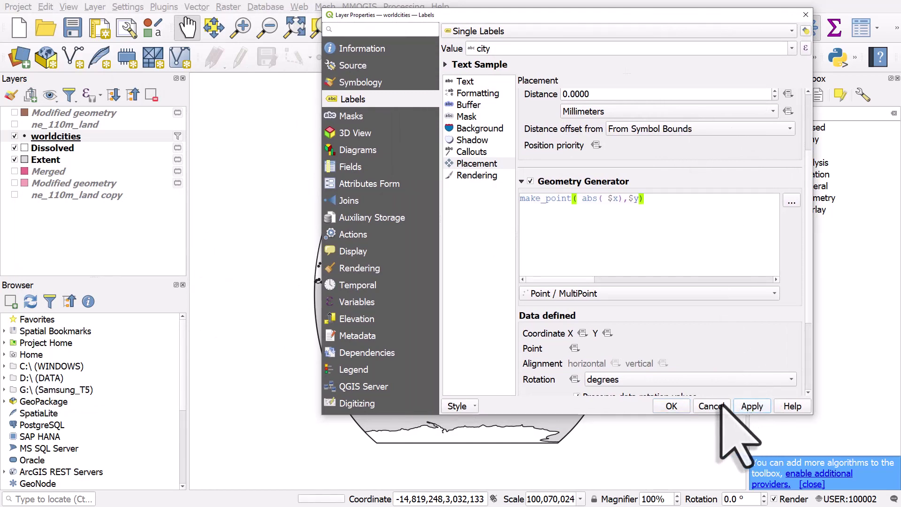
left_click(672, 406)
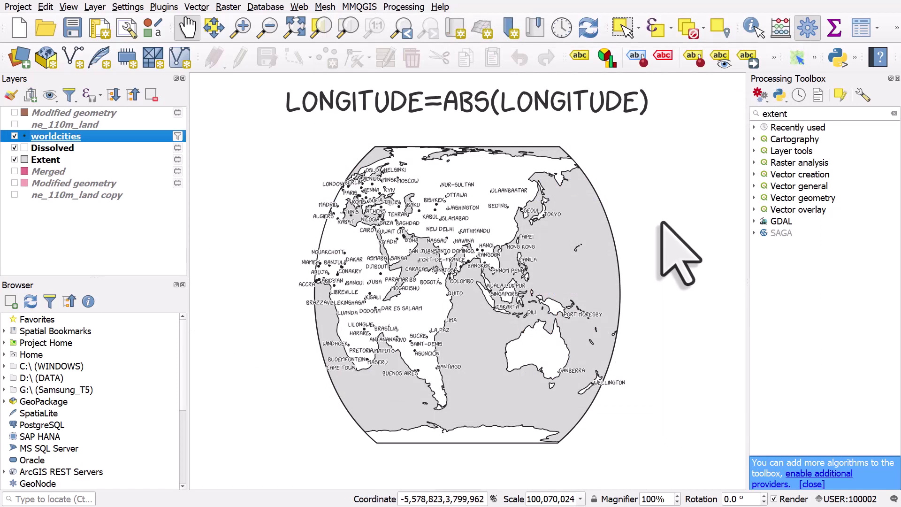
Raise the population threshold in the worldcities layer's filter expression for primary capitals and apply the filter
left_click(178, 136)
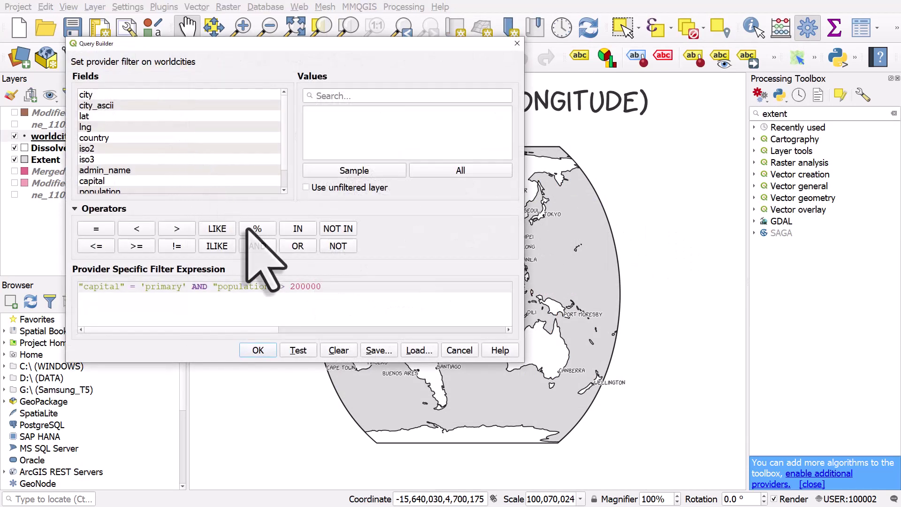
key("shift+Right")
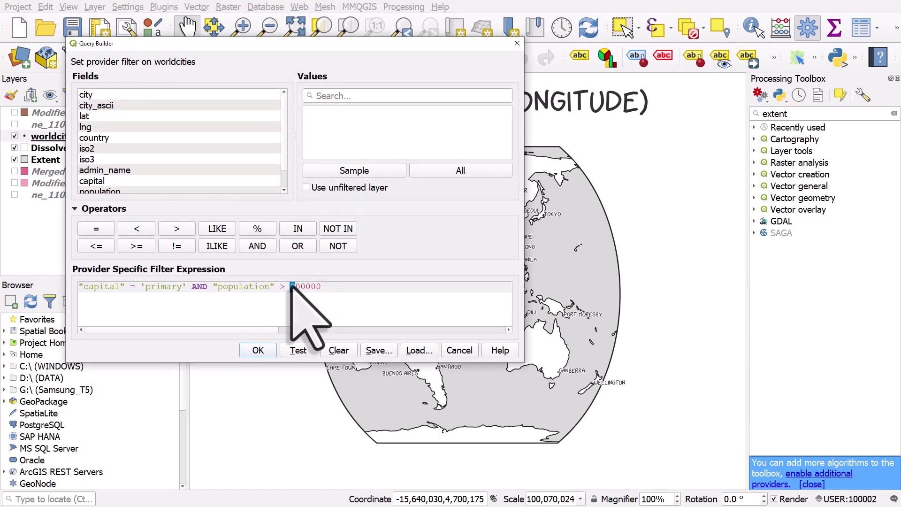
type("1")
left_click(266, 351)
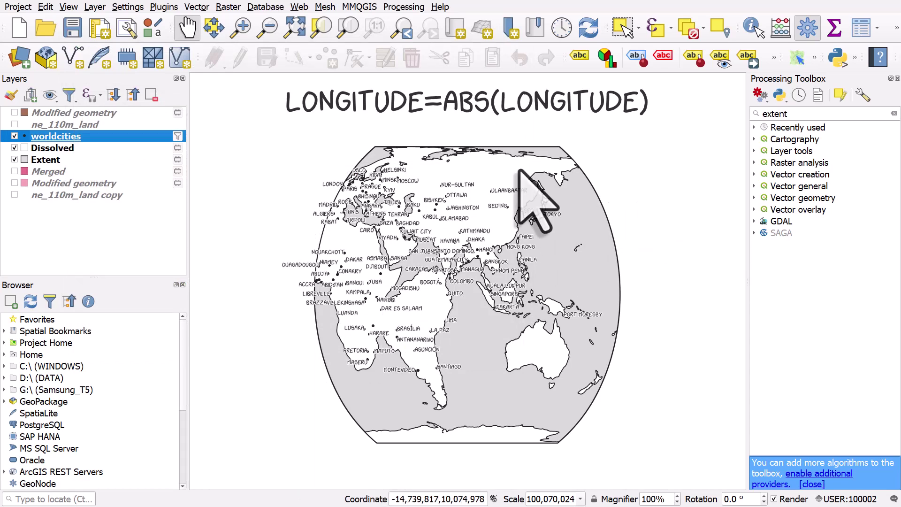
left_click_drag(0, 47, 0, 37)
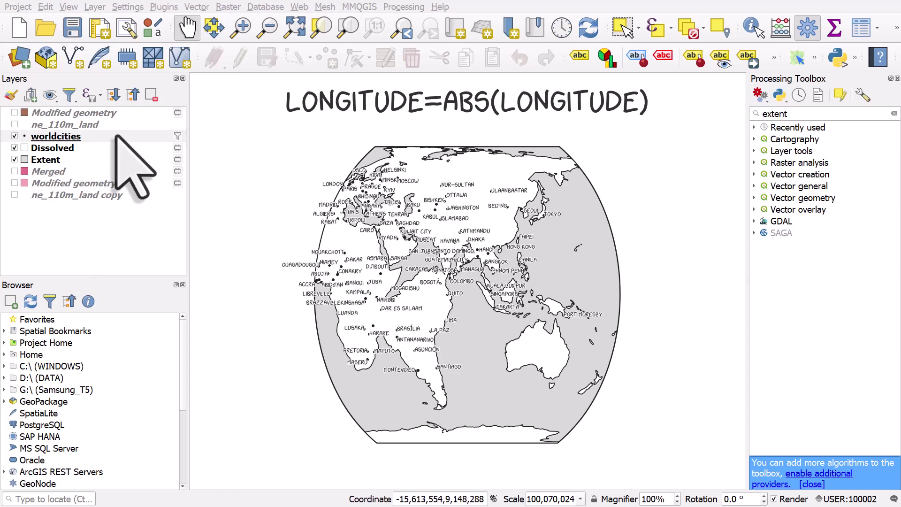
Set the placement distance of the worldcities labels to 1 mm and apply it to the map
left_click(73, 137)
double_click(74, 137)
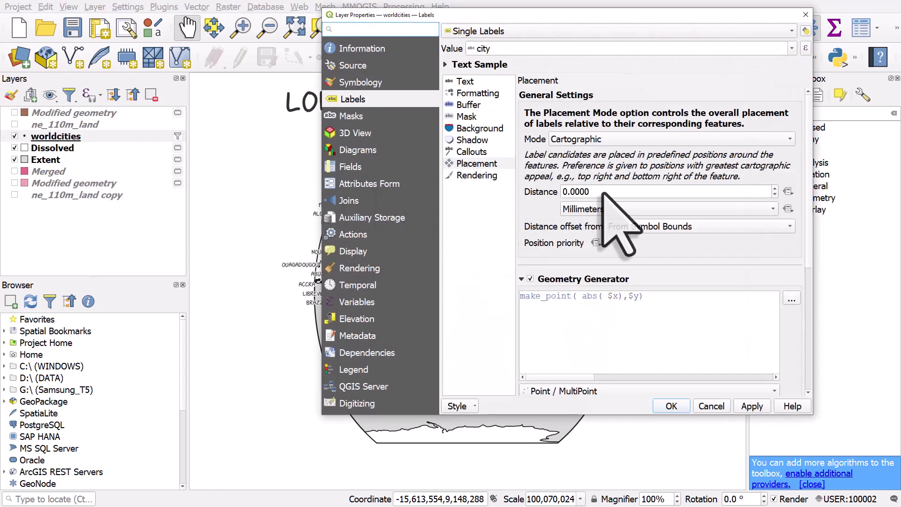
double_click(564, 191)
type("1")
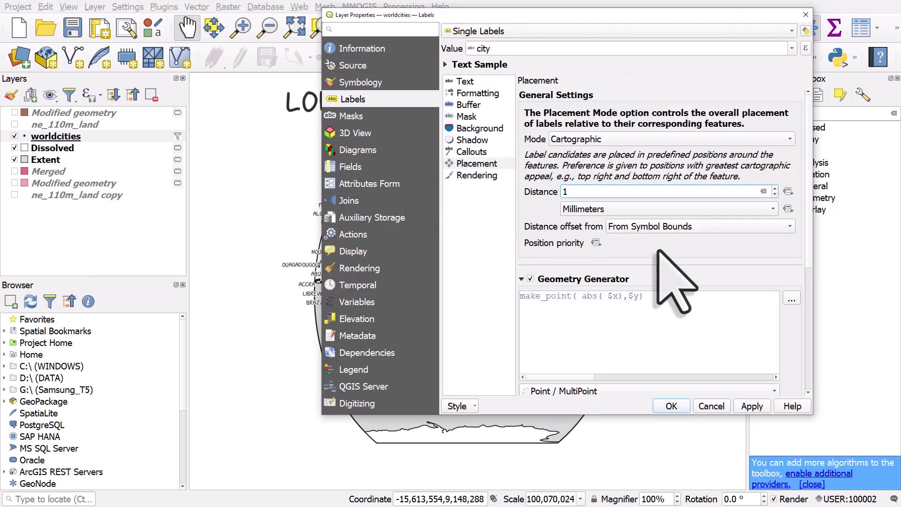
left_click(671, 406)
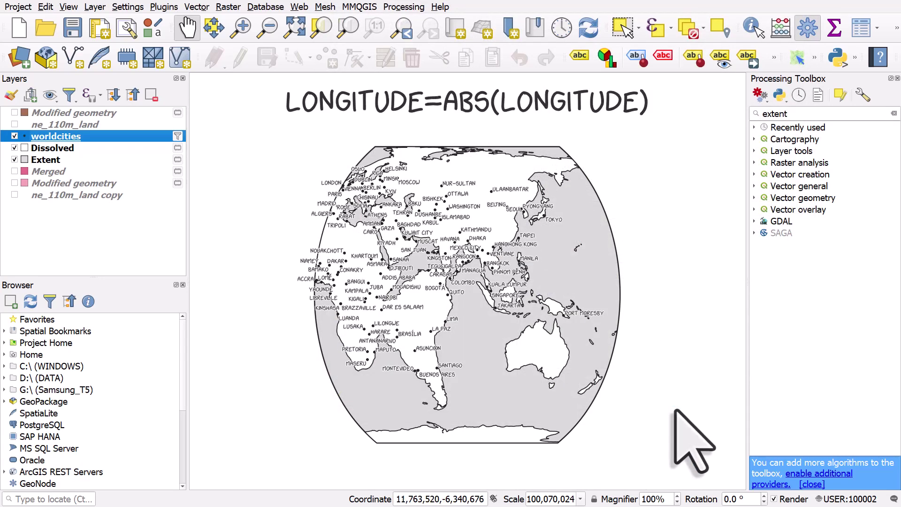